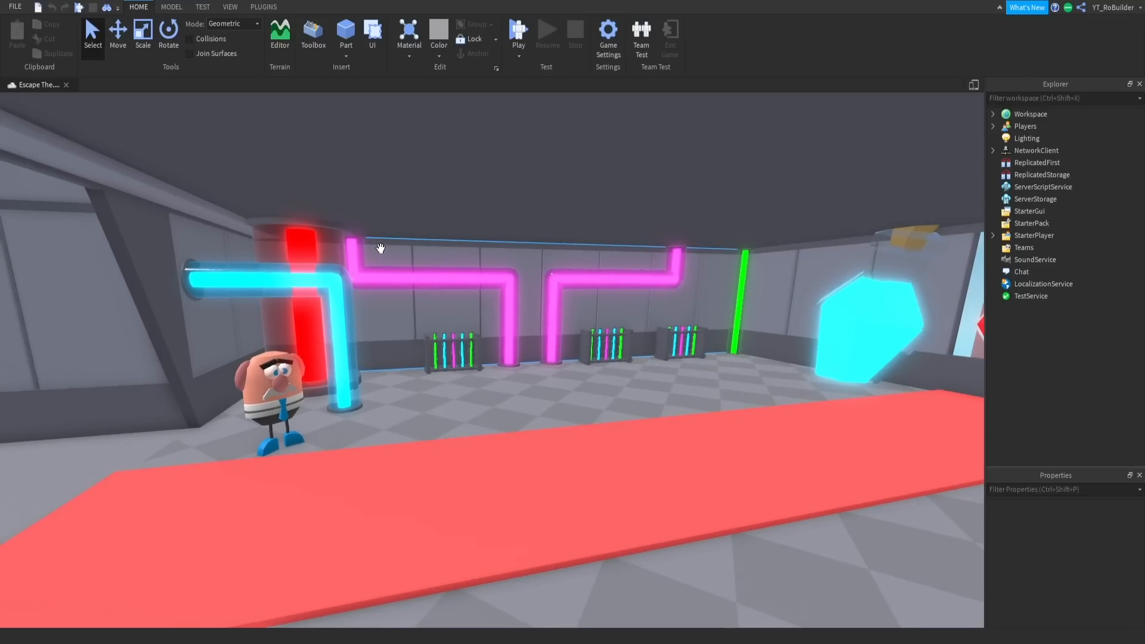
- Examine the lab room, its neon pipes, the connecting corridors and the map's layout from outside
right_click_drag(514, 316, 514, 317)
key("w")
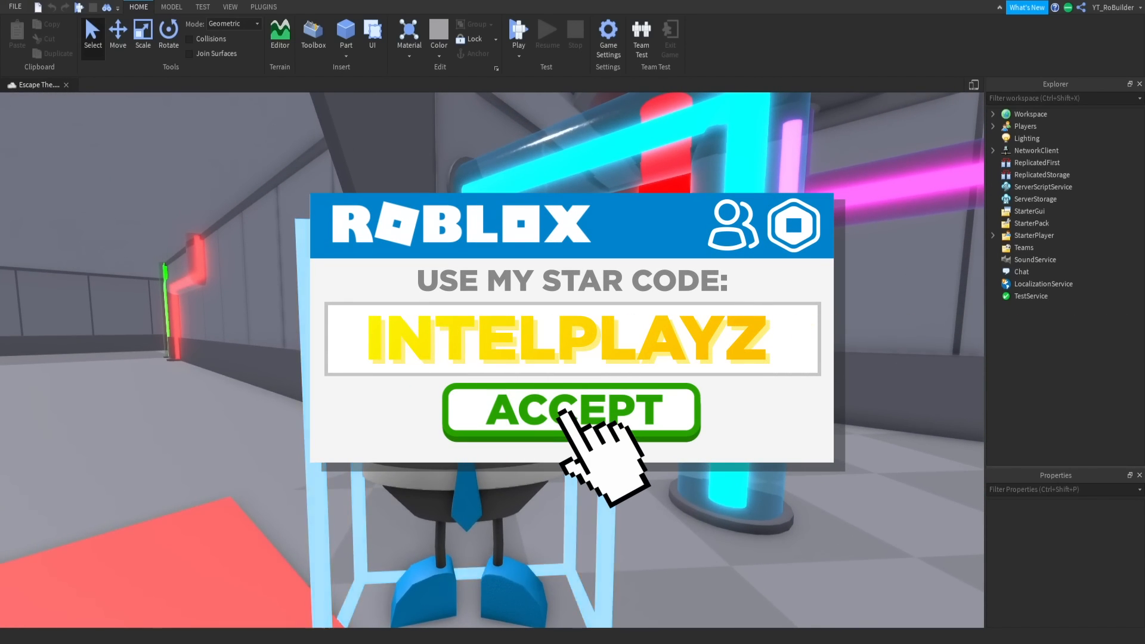
right_click_drag(560, 383, 560, 384)
key("w")
key("s")
key("s")
key("w")
key("w")
key("w")
key("w")
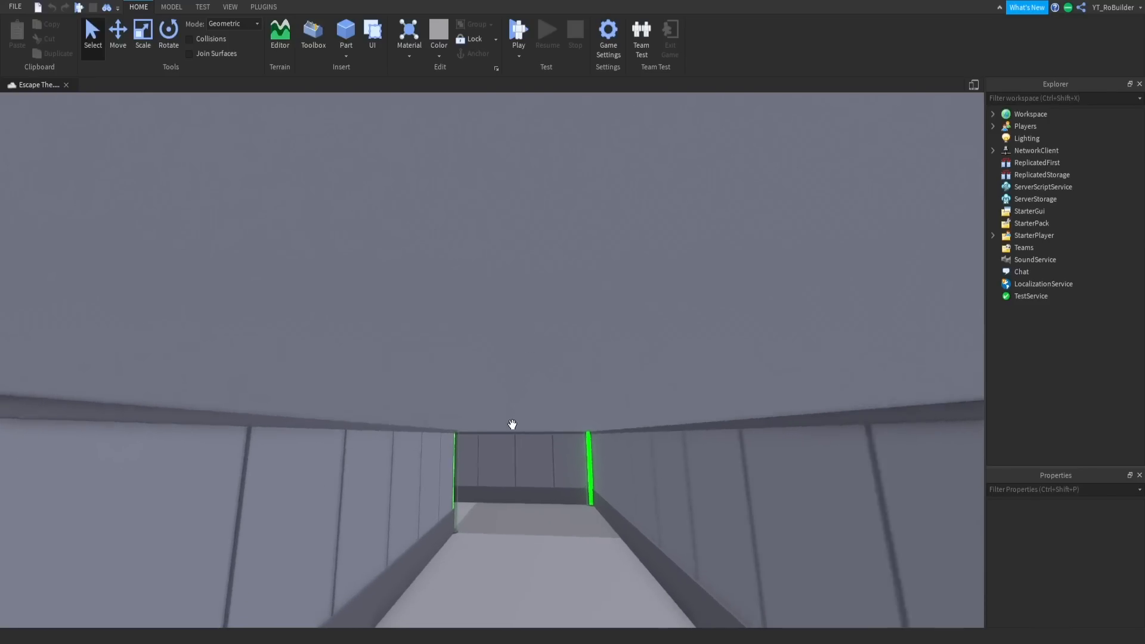
key("w")
right_click_drag(512, 424, 512, 424)
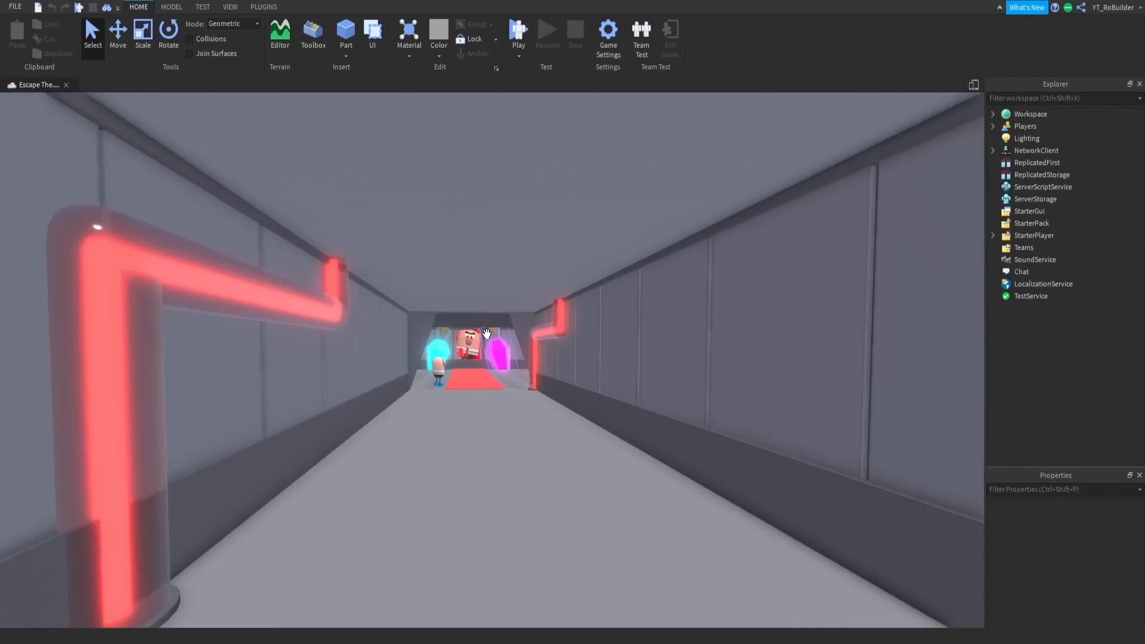
key("s")
right_click_drag(487, 334, 486, 334)
key("w")
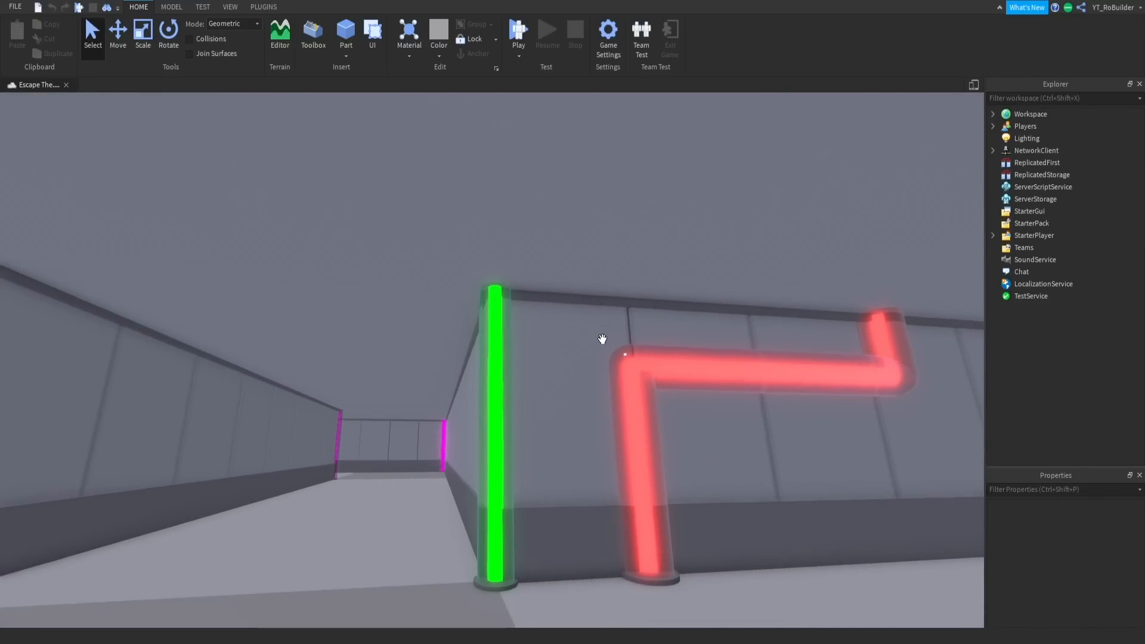
right_click_drag(603, 339, 602, 339)
key("w")
key("w")
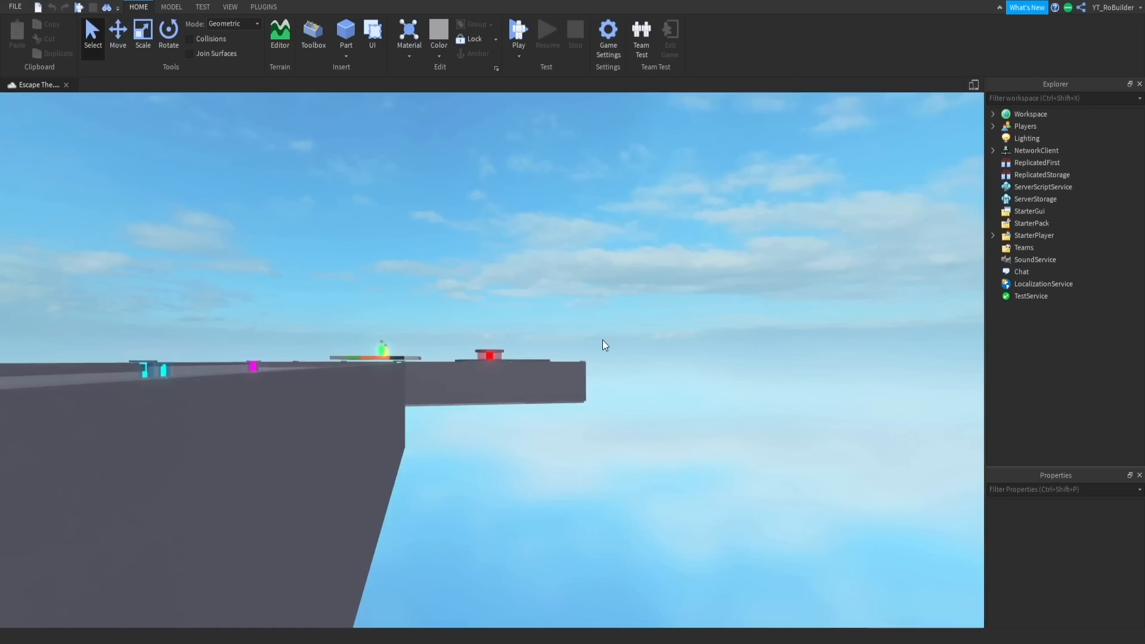
key("w")
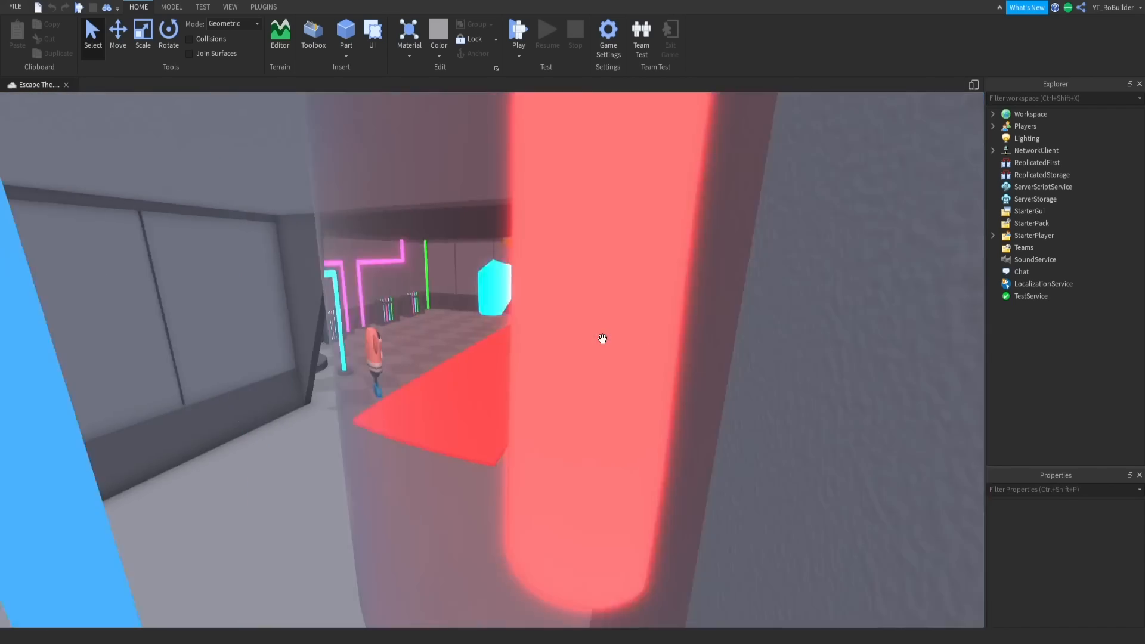
key("w")
right_click_drag(602, 339, 603, 335)
key("s")
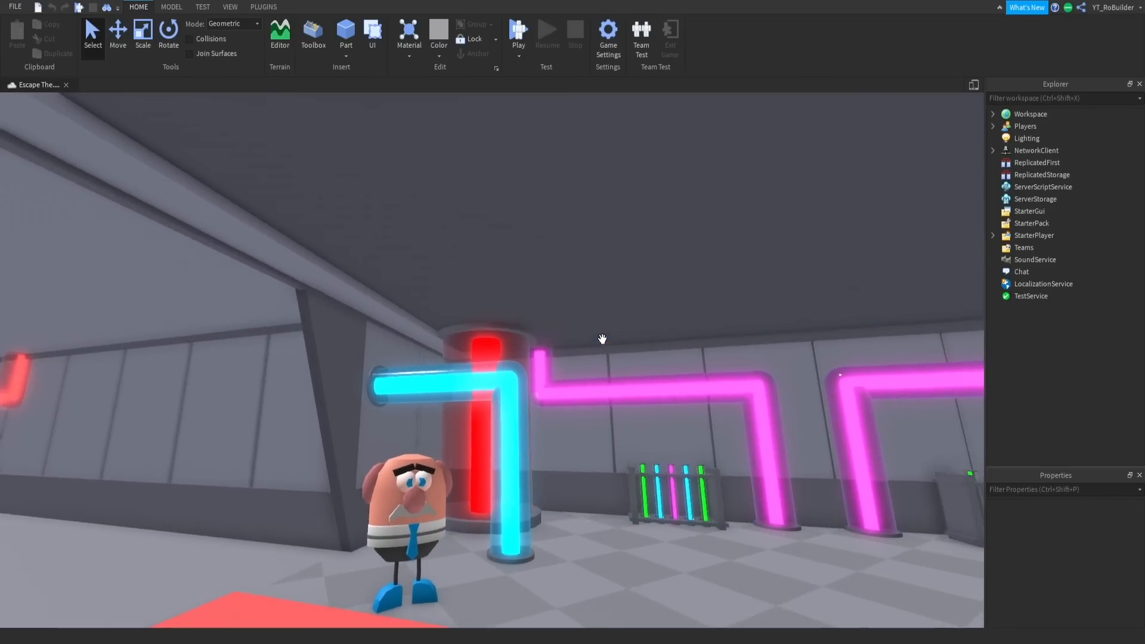
- Select the lab room's ceiling part and resize it at the end facing the entrance corridor
left_click(520, 121)
right_click_drag(544, 195, 540, 215)
left_click(141, 39)
key("s")
key("w")
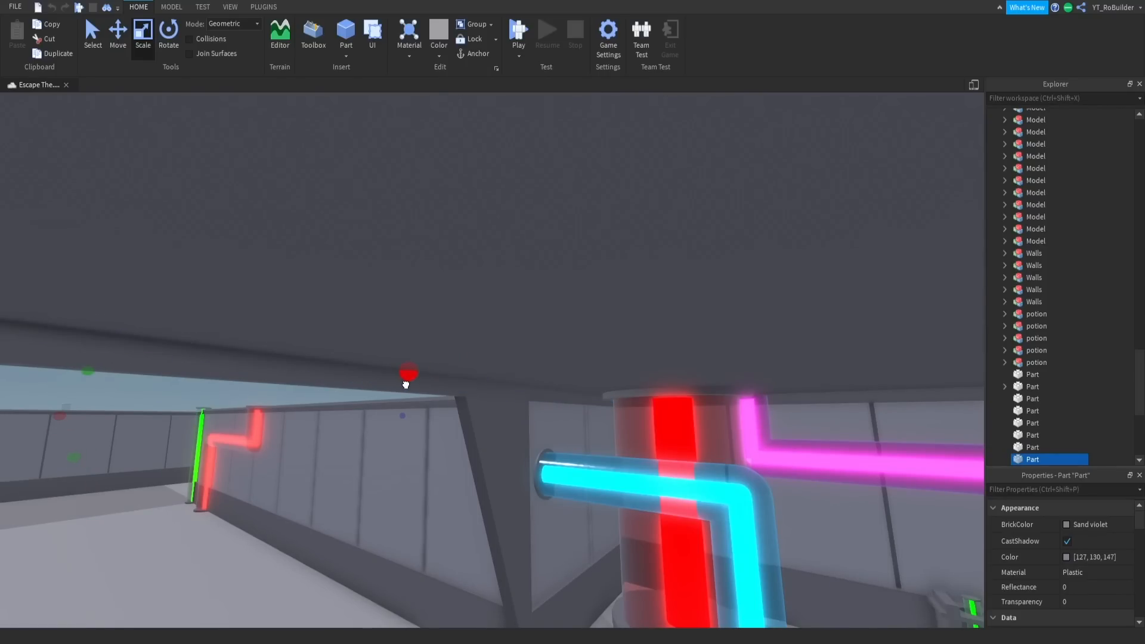
left_click_drag(405, 384, 426, 386)
key("a")
right_click_drag(427, 386, 427, 388)
left_click_drag(525, 269, 535, 268)
key("d")
right_click_drag(539, 296, 540, 297)
- Enable move snapping and set its increment to 0.5 studs
left_click(175, 11)
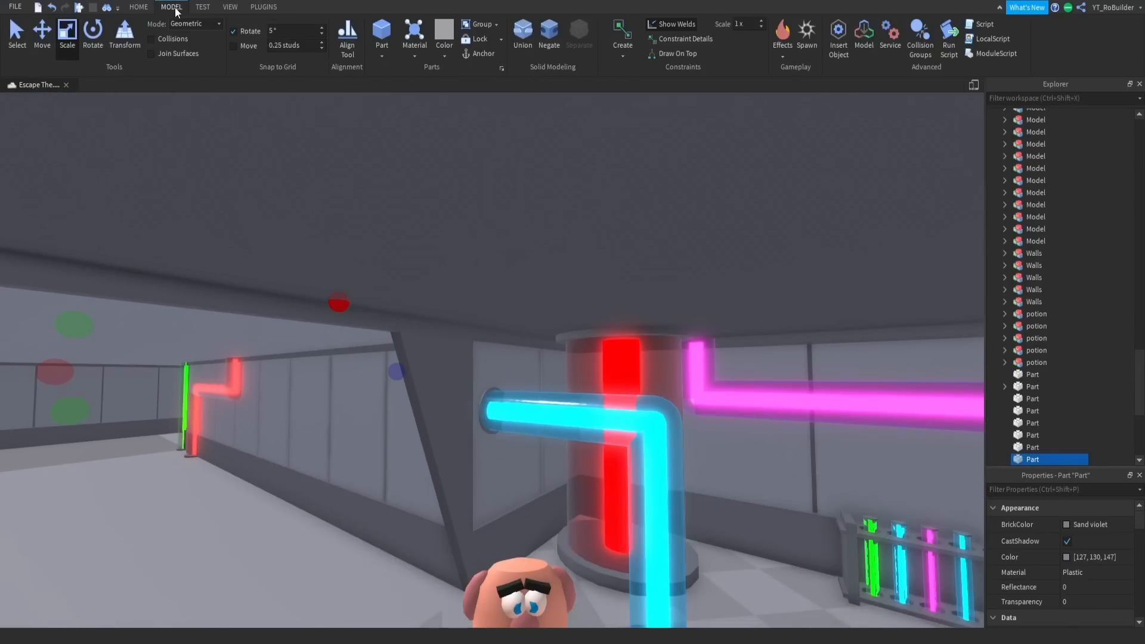
left_click(236, 46)
left_click(301, 47)
- Copy the checkered texture from the lab room floor onto the first corridor corner's floor part
key("s")
right_click_drag(464, 229, 464, 240)
key("w")
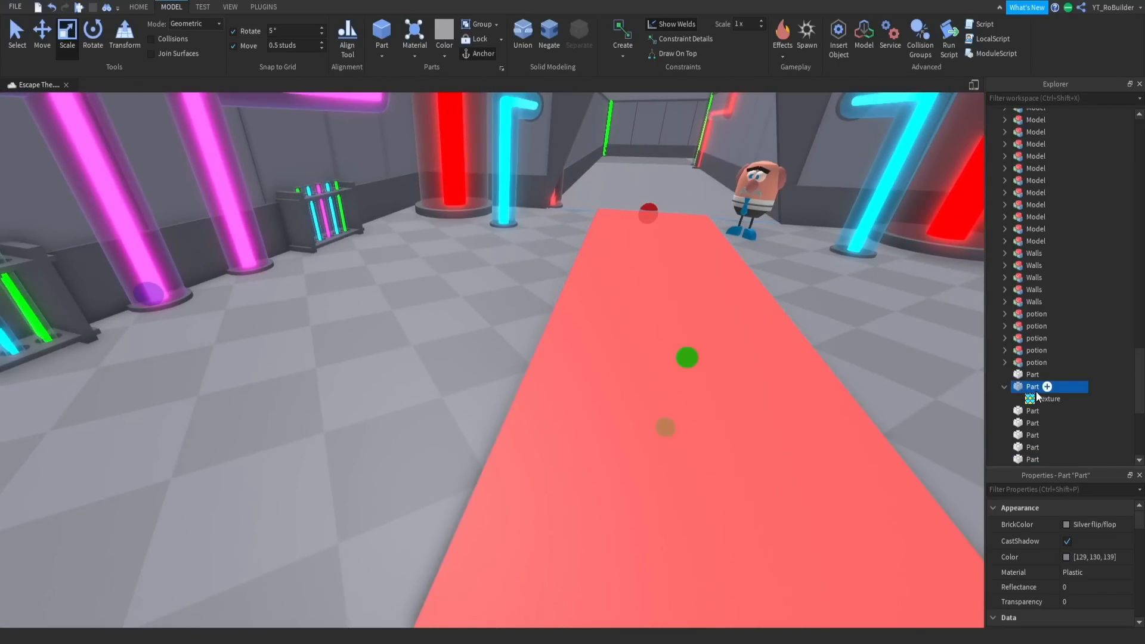
left_click(1044, 399)
key("f")
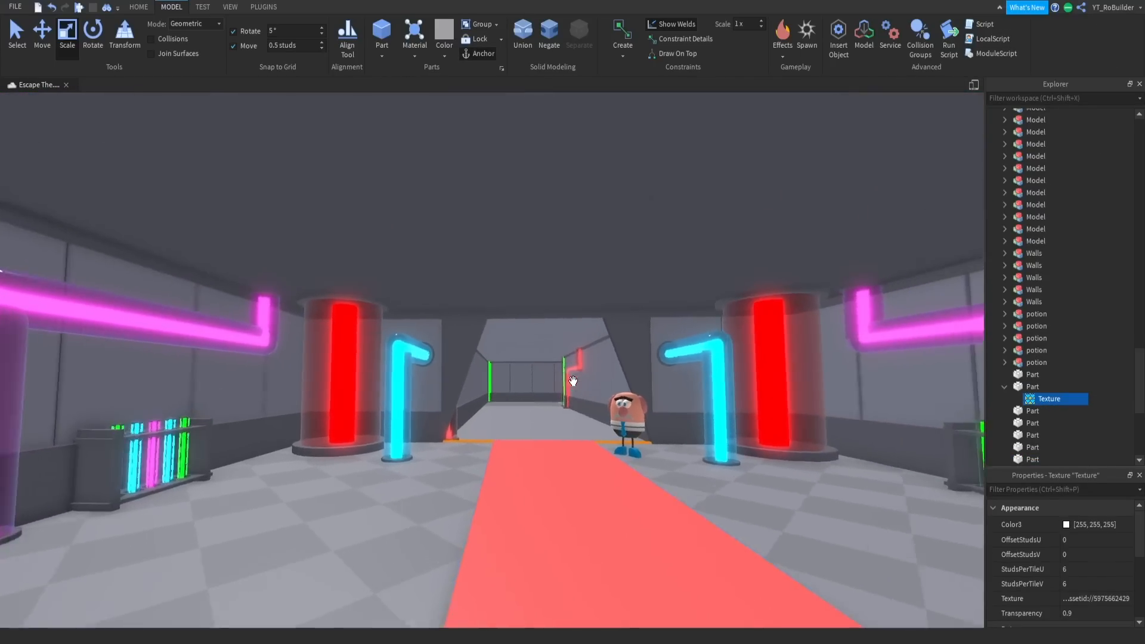
key("w")
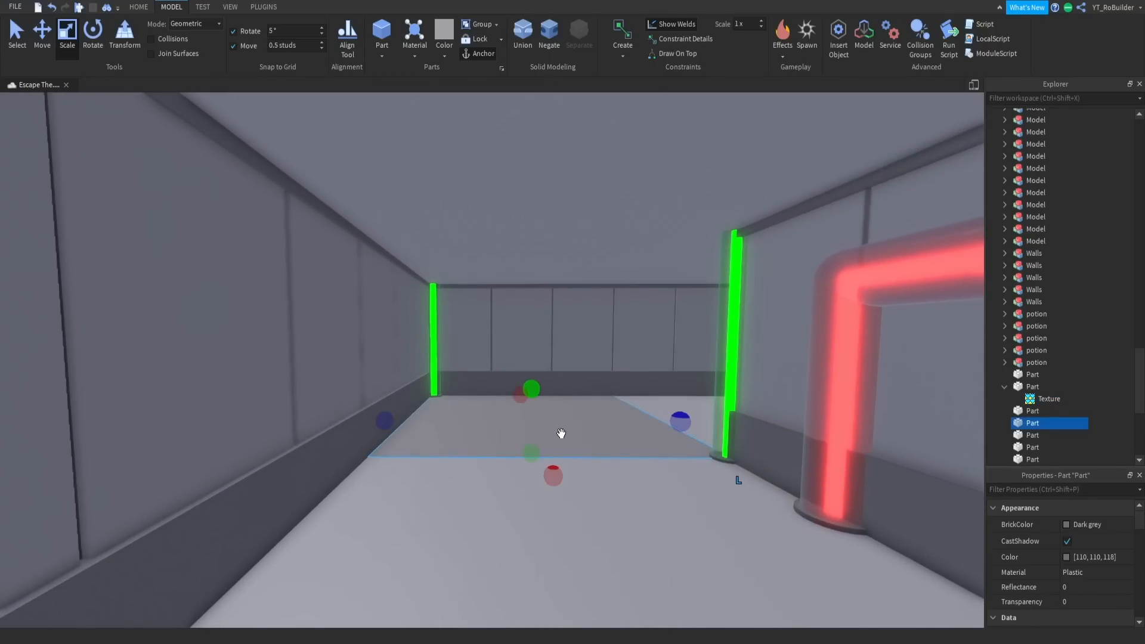
right_click_drag(703, 284, 702, 285)
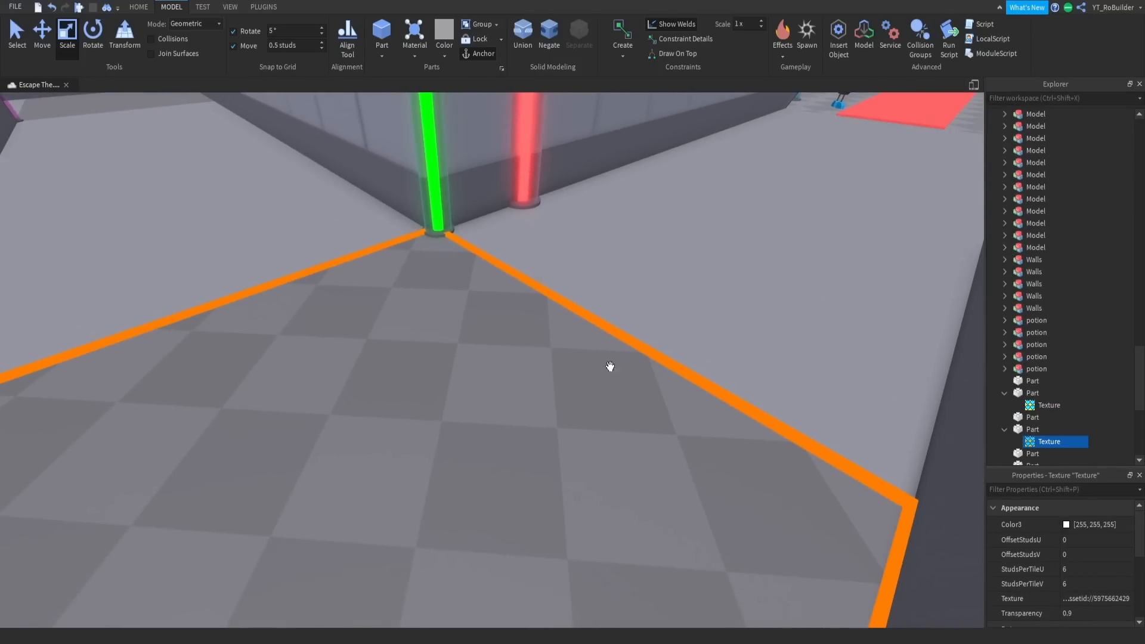
right_click_drag(644, 362, 646, 360)
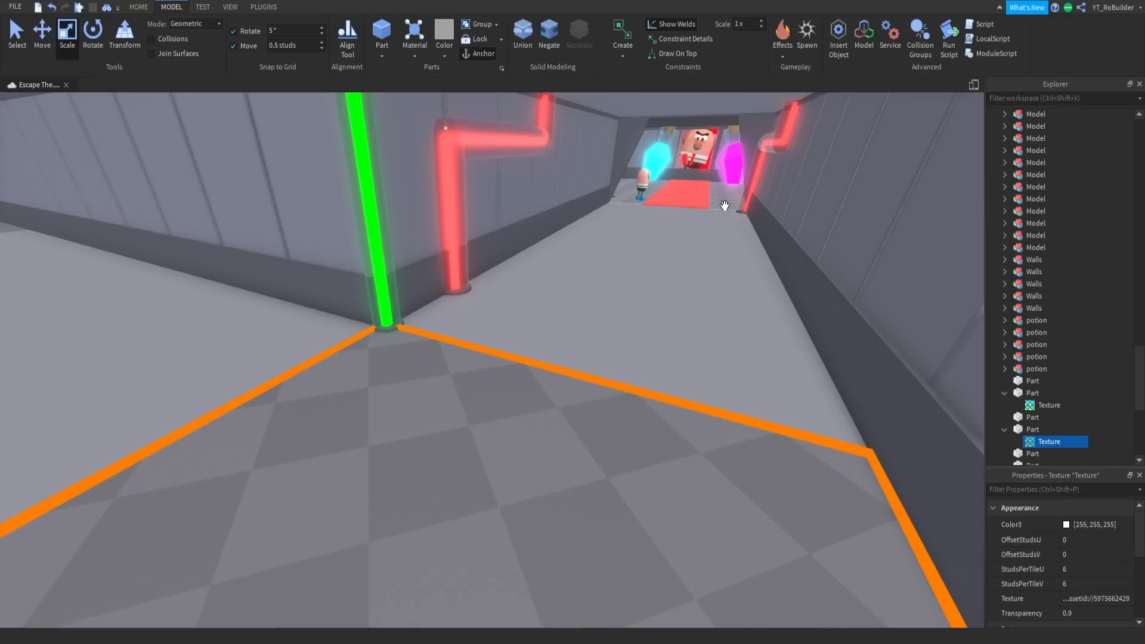
- Set the color of the two corridor floor parts beside the checkered corner to 102, 105, 118
left_click(627, 308)
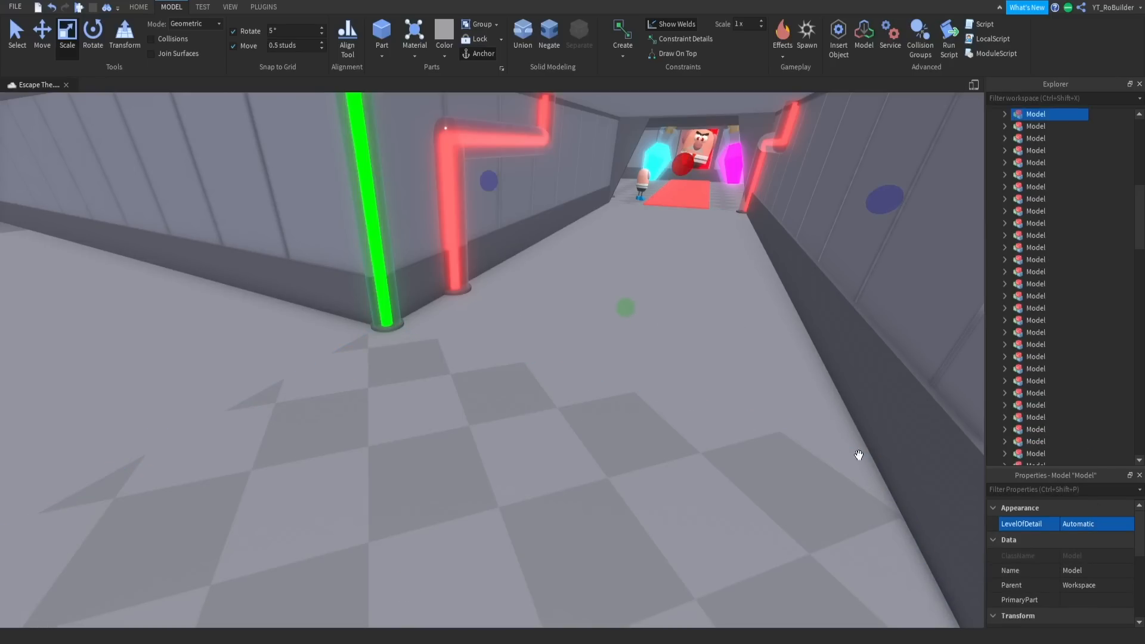
left_click(251, 352, "ctrl")
left_click(1066, 525)
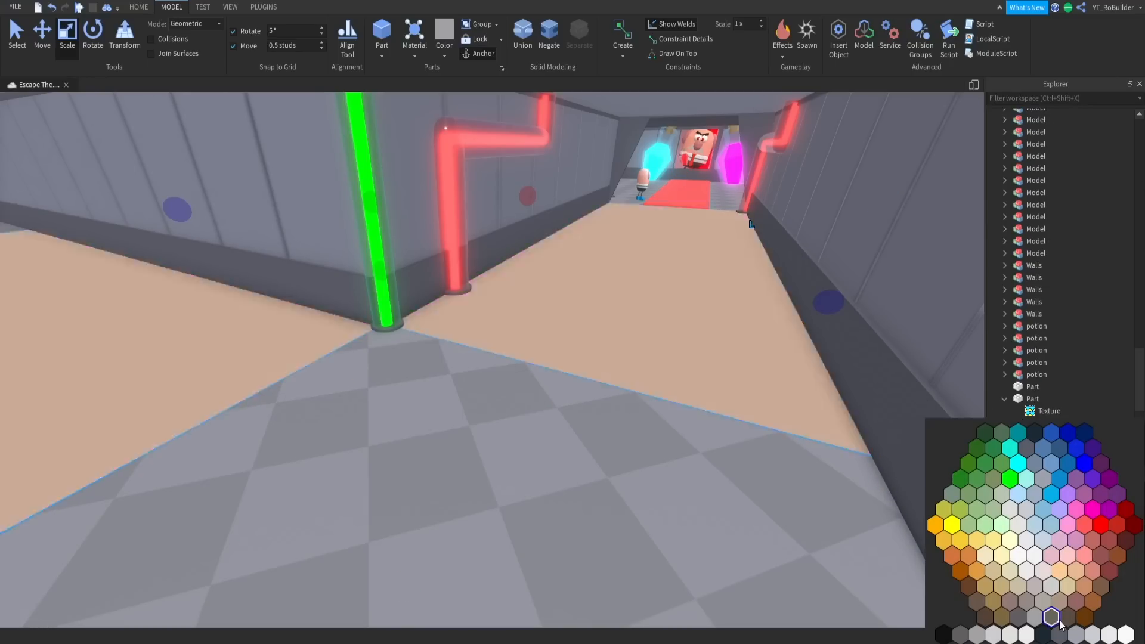
left_click(1061, 635)
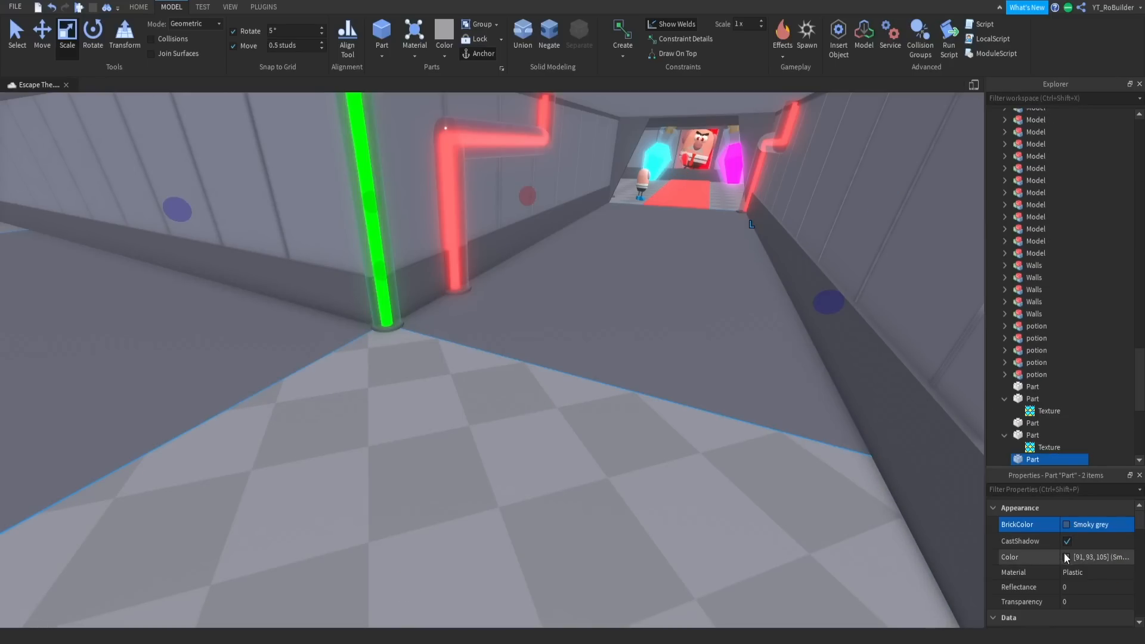
left_click(1067, 557)
left_click(649, 430)
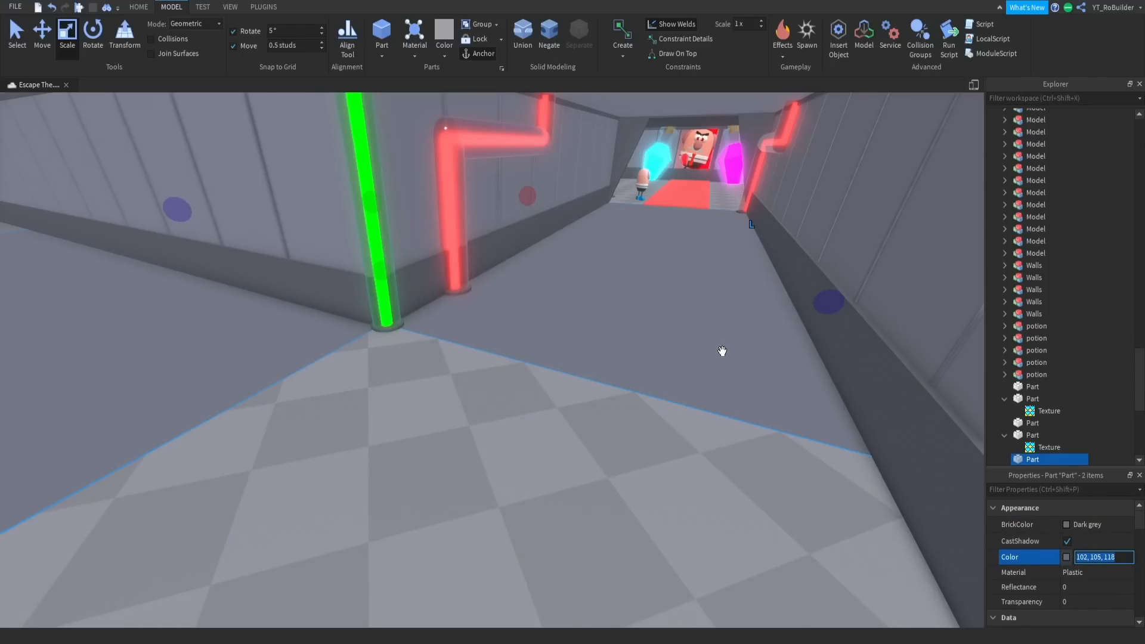
- Apply the color 102, 105, 118 to the other straight corridor floor parts across the map
right_click_drag(716, 346, 631, 411)
key("w")
key("w")
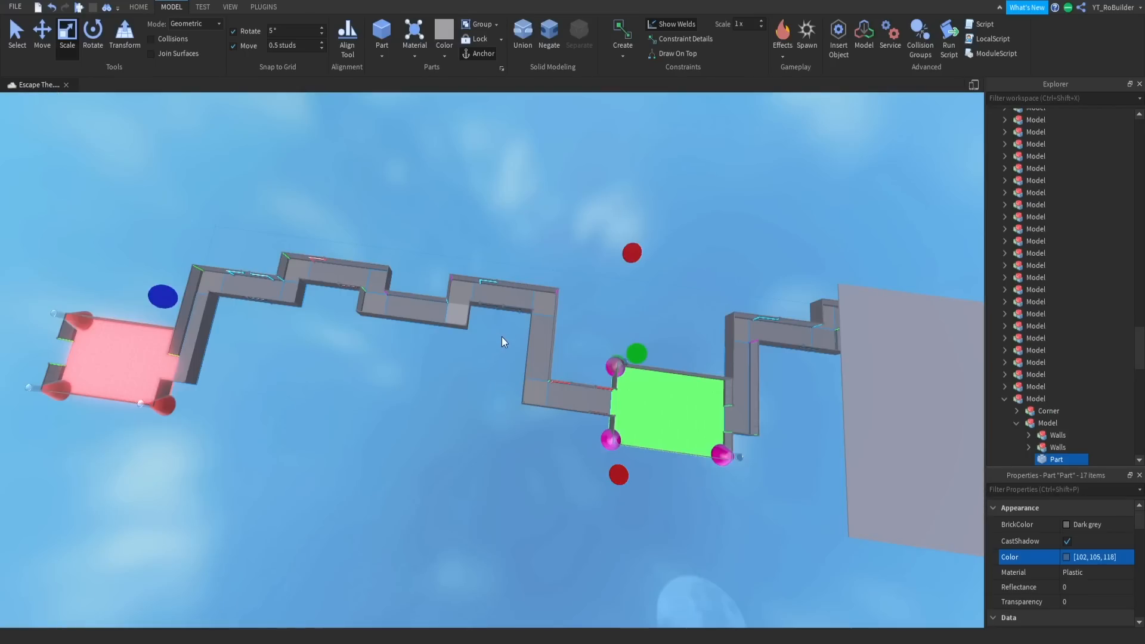
- Return to the checkered corner floor part and copy its color value, 129, 130, 139
right_click_drag(502, 336, 502, 337)
key("w")
key("w")
key("w")
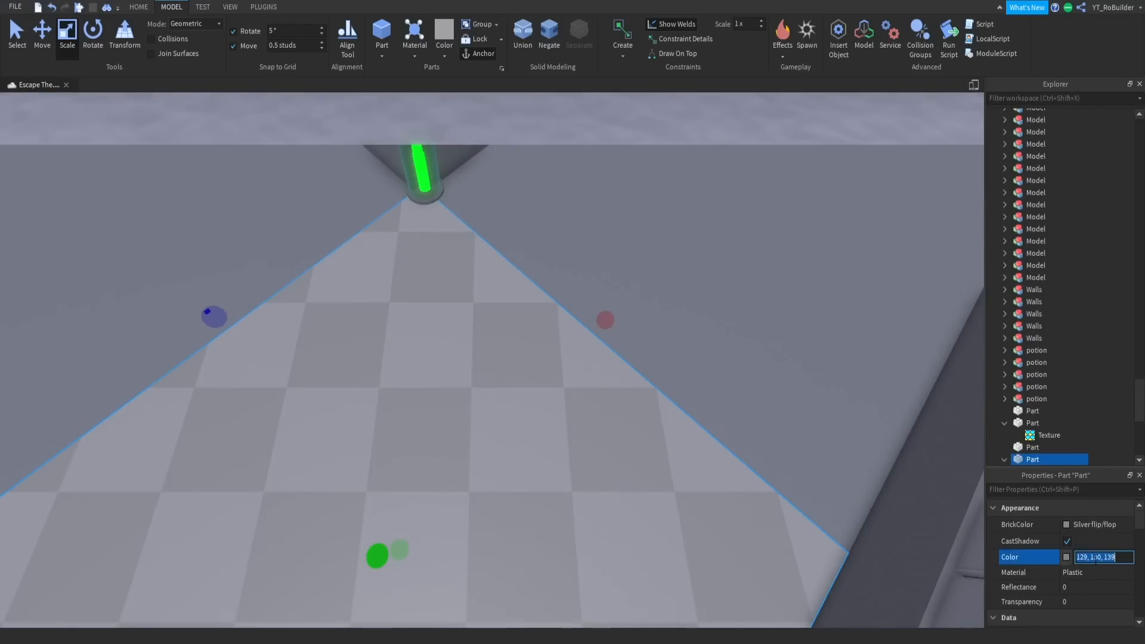
- Select the remaining corner floor parts along all corridors and set their color to 129, 130, 139
right_click_drag(606, 435, 580, 426)
key("w")
left_click(577, 486)
left_click(541, 437, "ctrl+alt")
key("w")
left_click(579, 425, "ctrl+alt")
key("w")
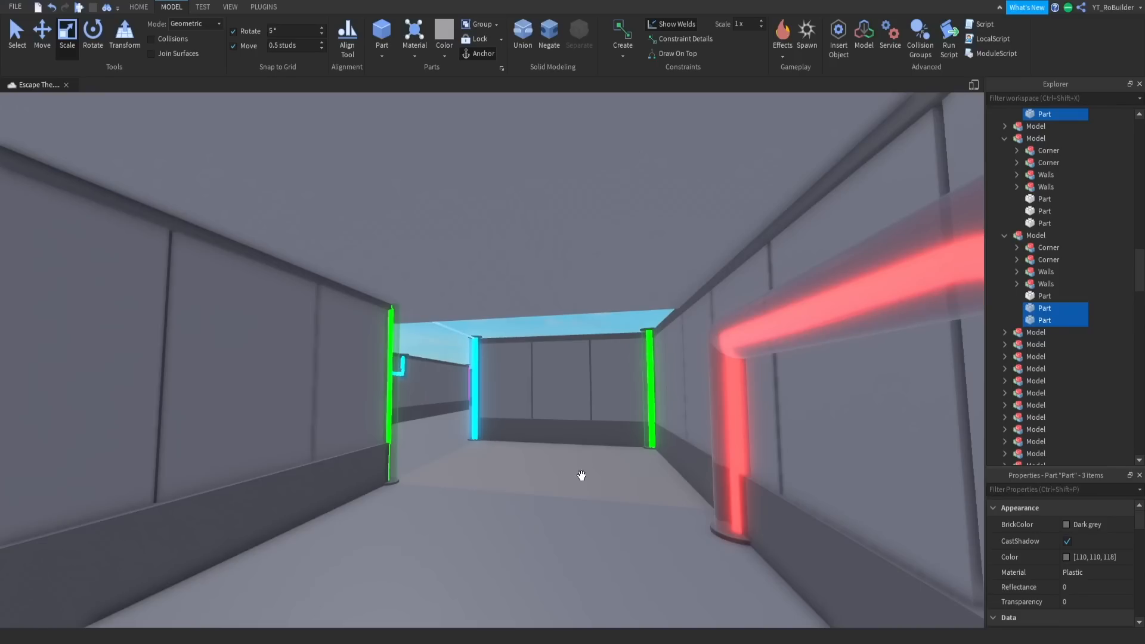
key("w")
right_click_drag(576, 465, 560, 424)
left_click(567, 437, "ctrl+alt")
key("w")
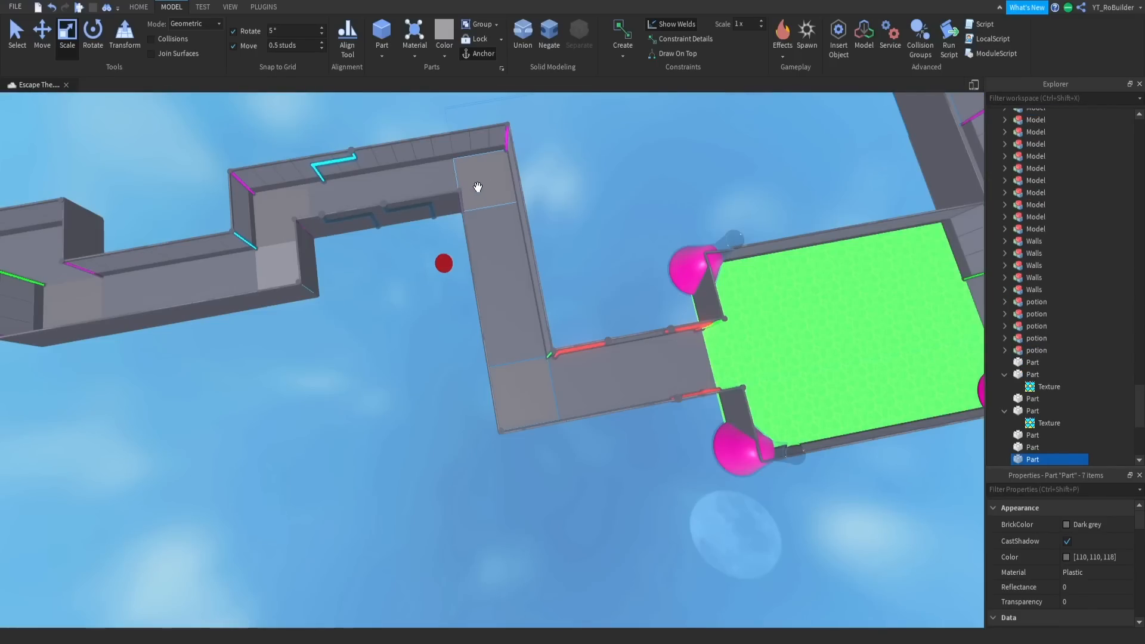
left_click(296, 204, "ctrl+alt")
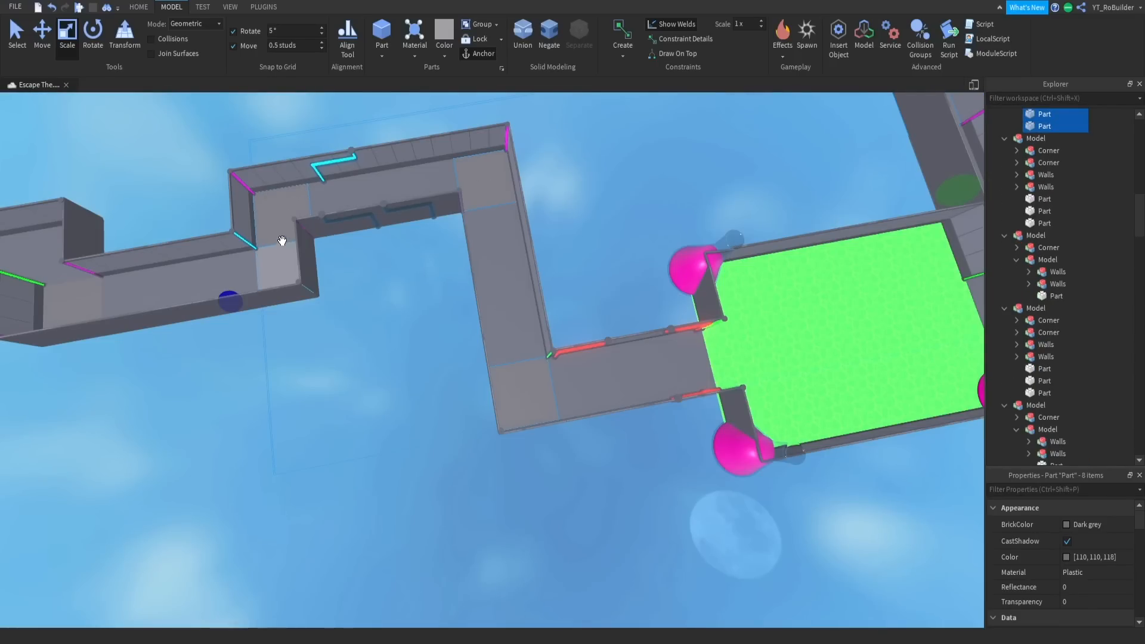
right_click_drag(367, 273, 357, 292)
key("a")
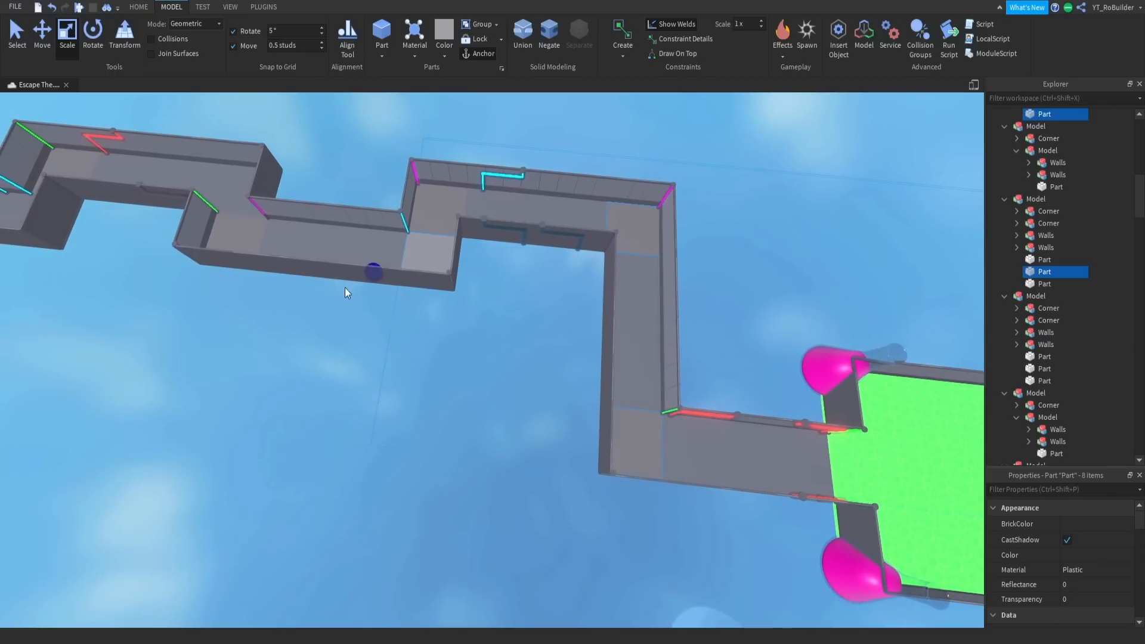
right_click_drag(99, 168, 249, 181)
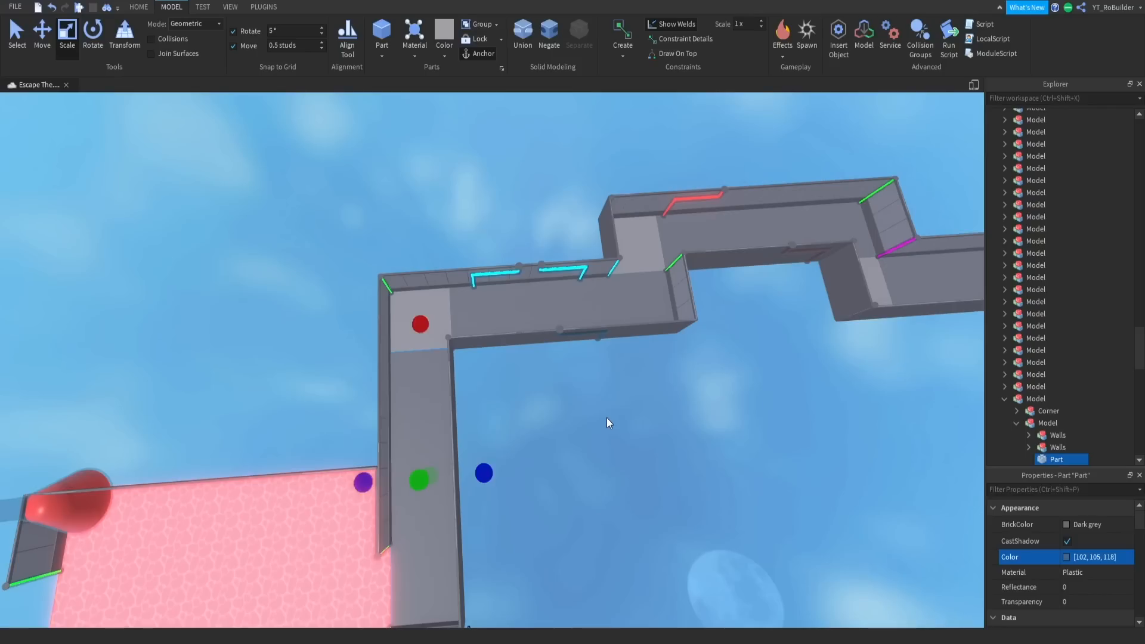
left_click(607, 417)
scroll(546, 366, "up", 3)
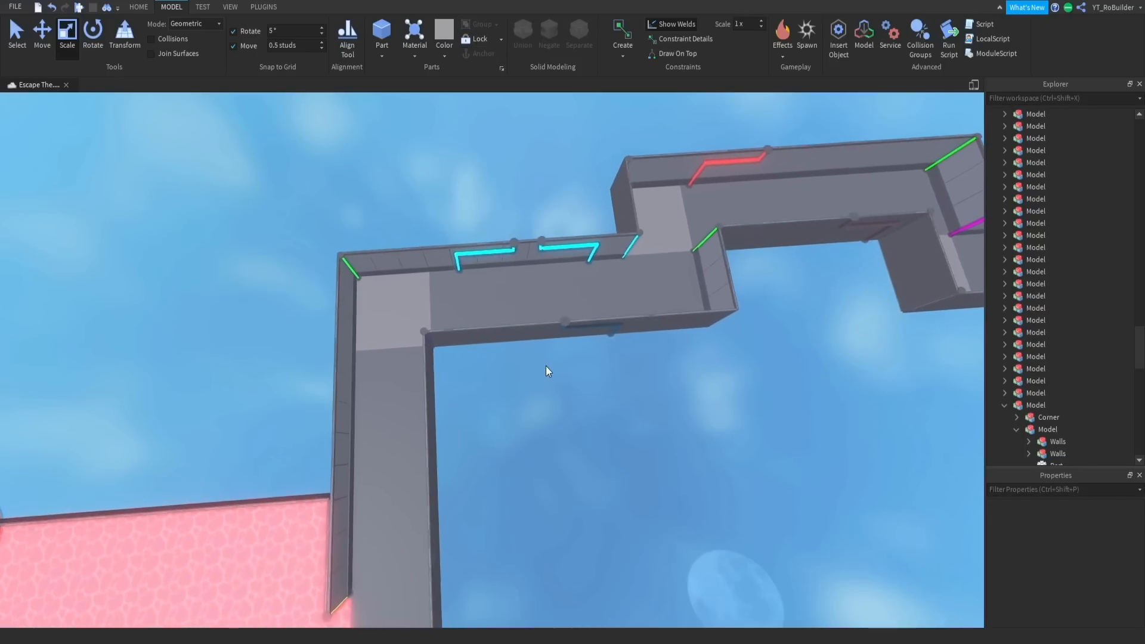
- Examine the recolored corridors and the lab room's checkered floor
key("w")
right_click_drag(673, 376, 673, 375)
key("w")
key("w")
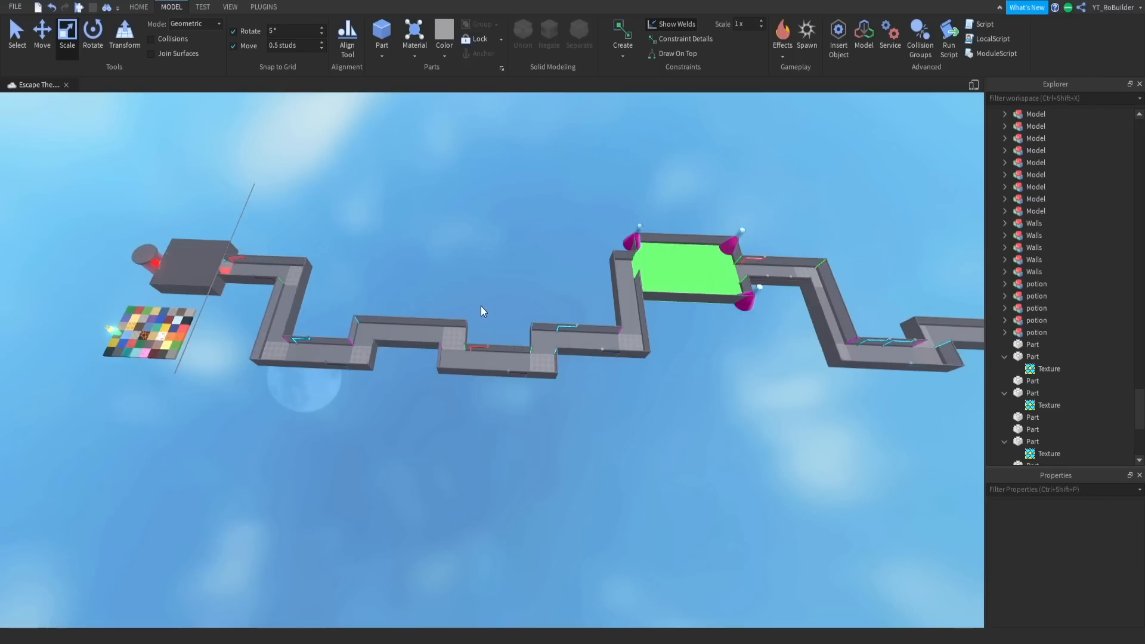
right_click_drag(480, 306, 478, 304)
key("w")
scroll(321, 314, "up", 4)
key("w")
right_click_drag(391, 320, 406, 322)
key("a")
key("w")
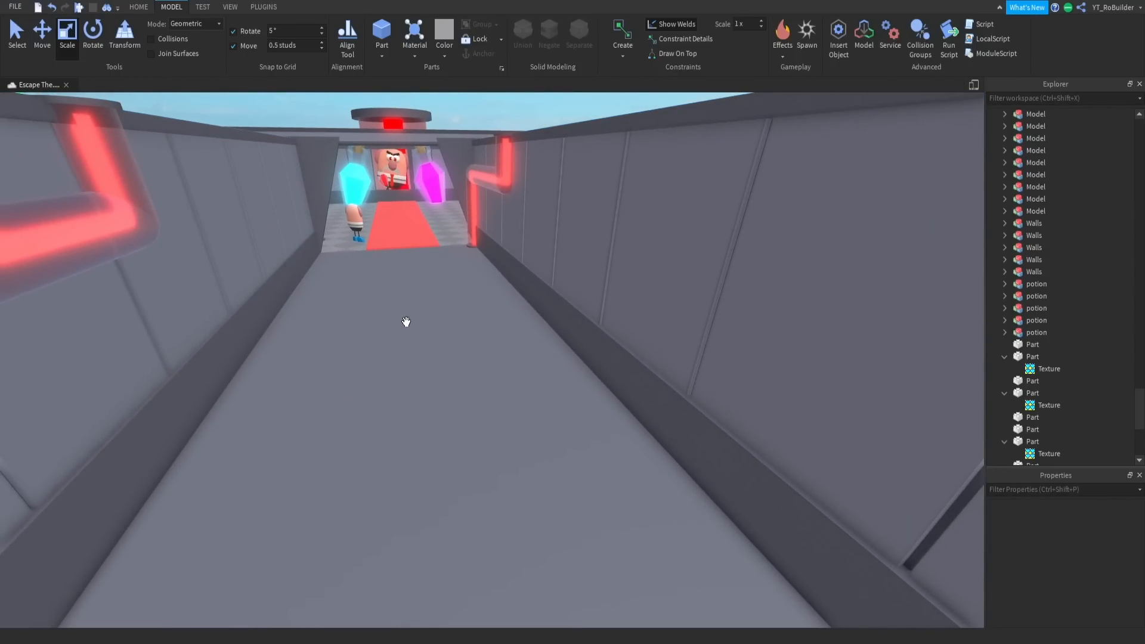
- Duplicate the green neon pipe at the corridor corner and rotate the copy to lie horizontally across the corridor
right_click_drag(374, 255, 374, 250)
key("w")
left_click(377, 250)
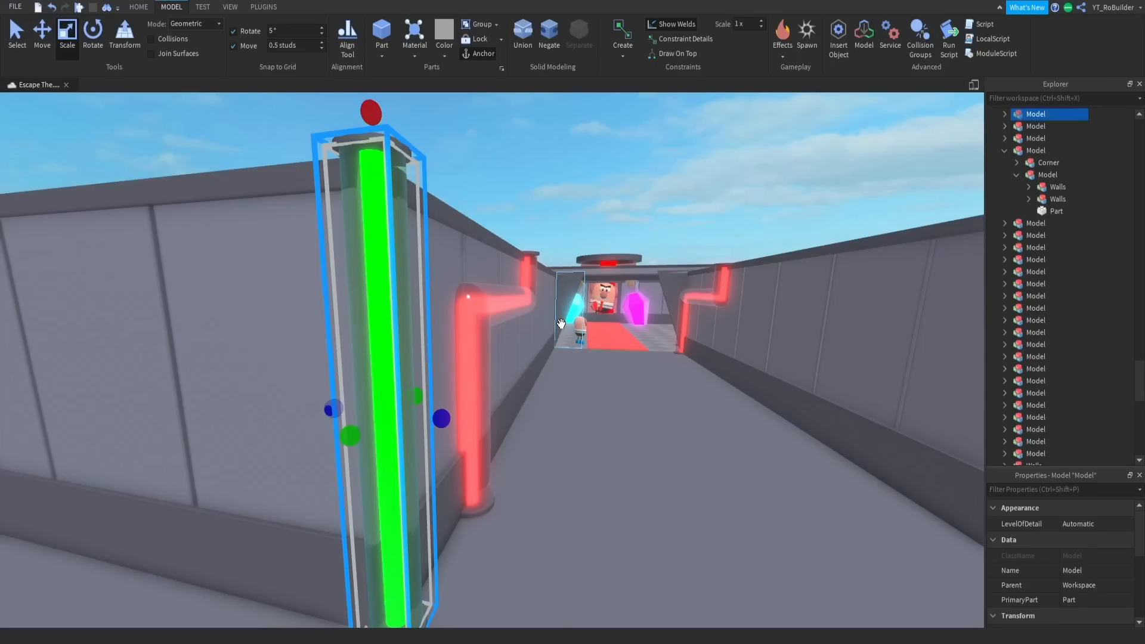
key("ctrl+v")
right_click_drag(512, 146, 511, 145)
key("s")
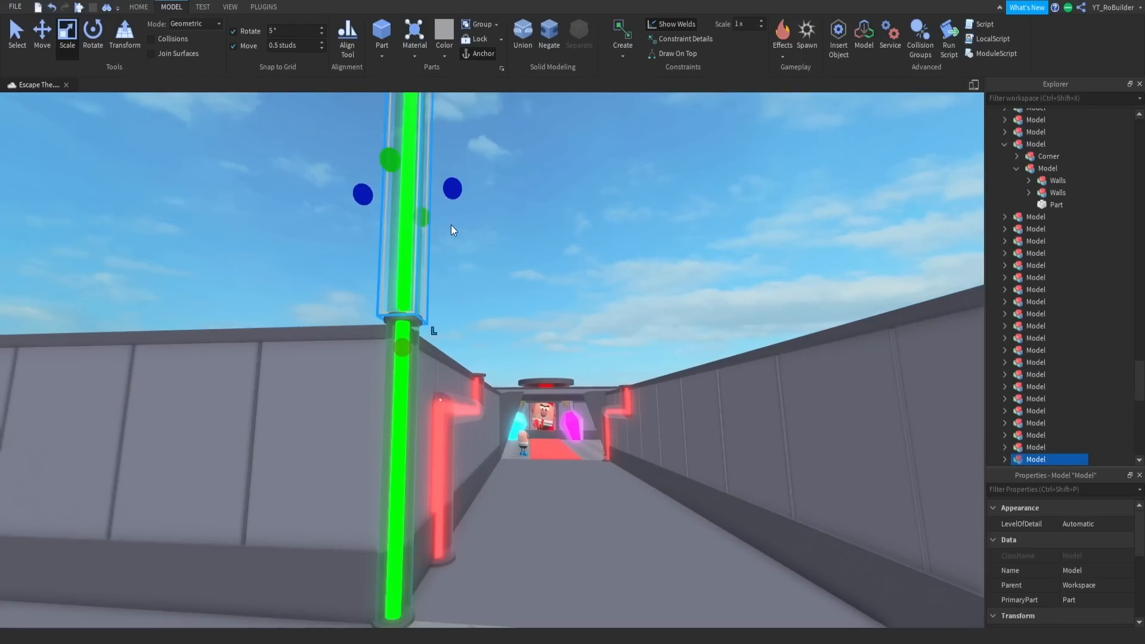
key("ctrl+t")
key("ctrl+r")
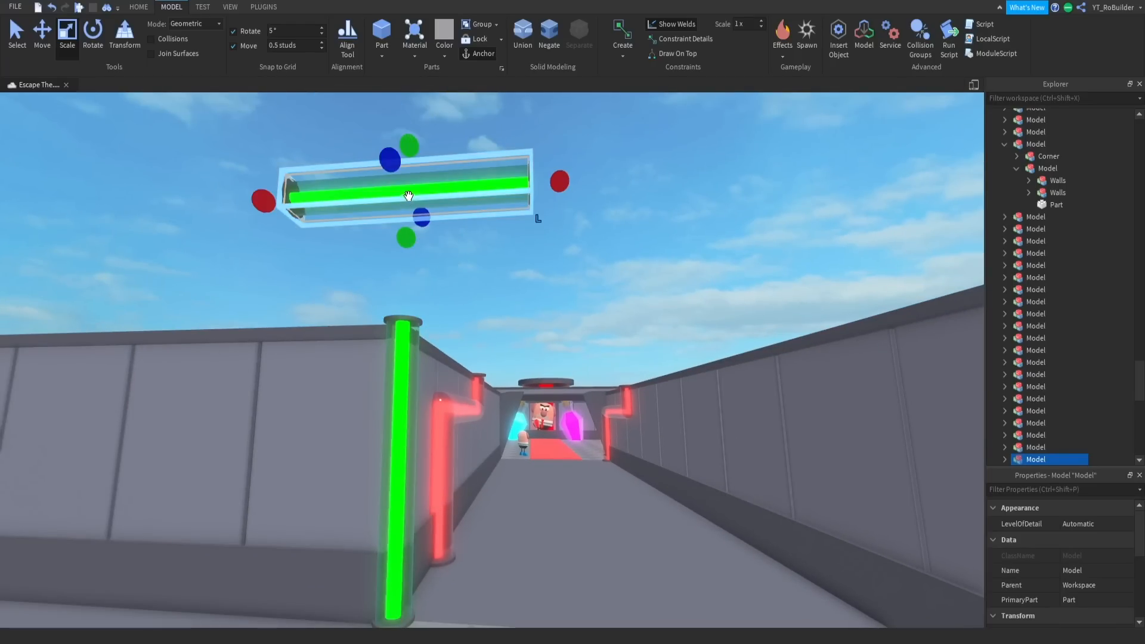
- Place the horizontal green pipe on the corridor floor with one end against a side wall
key("d")
left_click_drag(411, 196, 537, 504)
key("w")
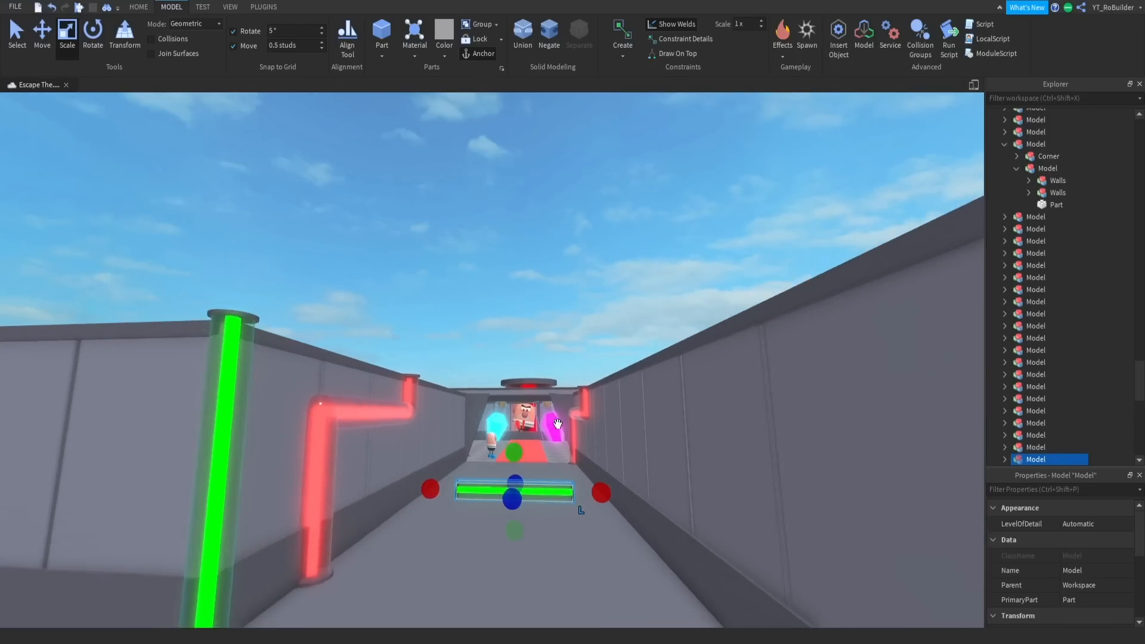
right_click_drag(578, 509, 580, 507)
key("w")
left_click_drag(606, 396, 639, 395)
key("a")
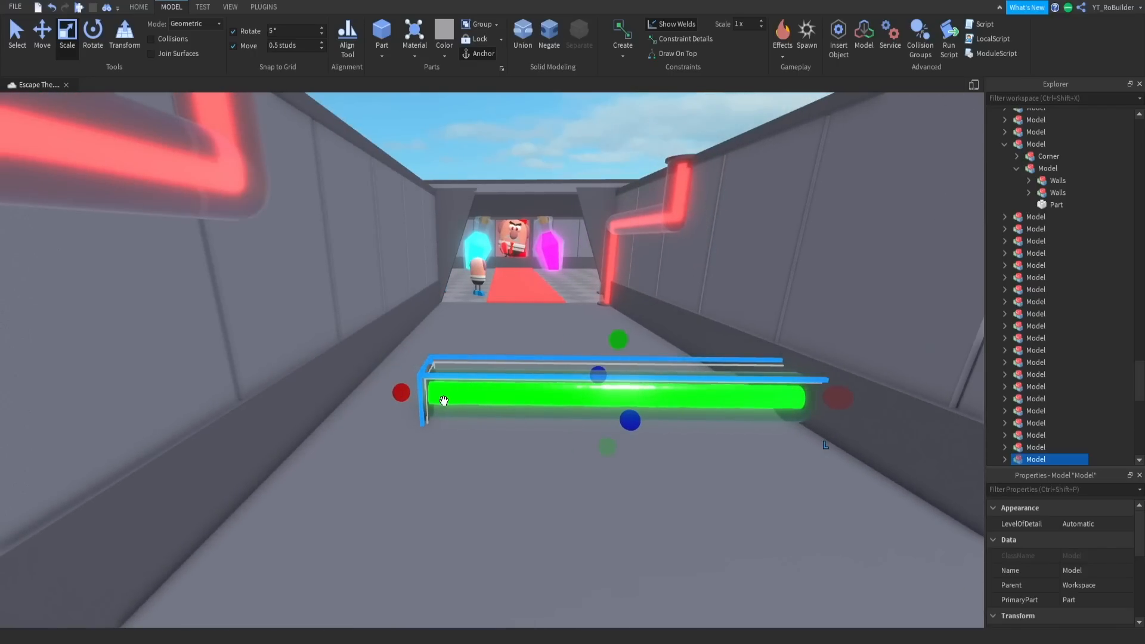
- Lengthen the green pipe so it spans the full corridor width from wall to wall
left_click_drag(404, 389, 307, 385)
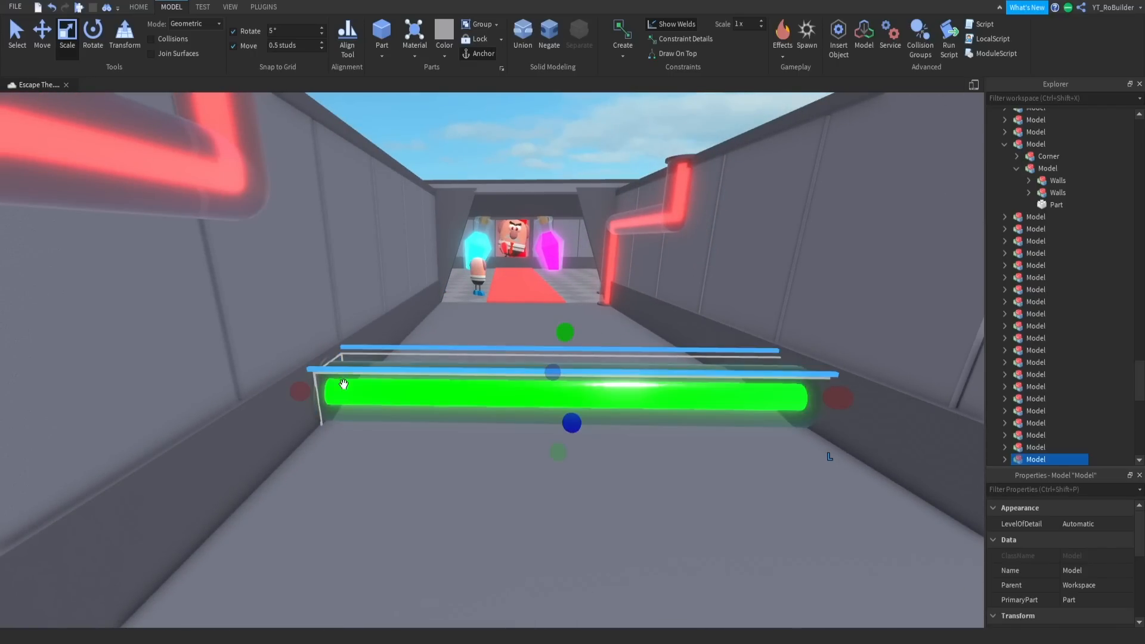
key("d")
left_click_drag(646, 398, 638, 398)
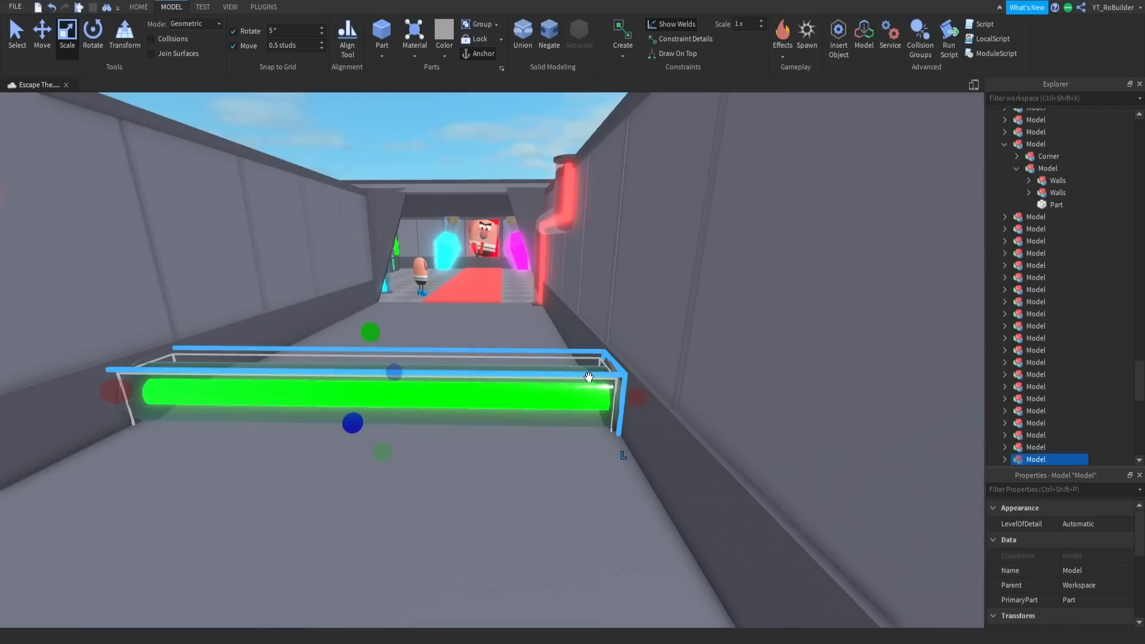
- Lower the green pipe until it rests close to the corridor floor
left_click(42, 30)
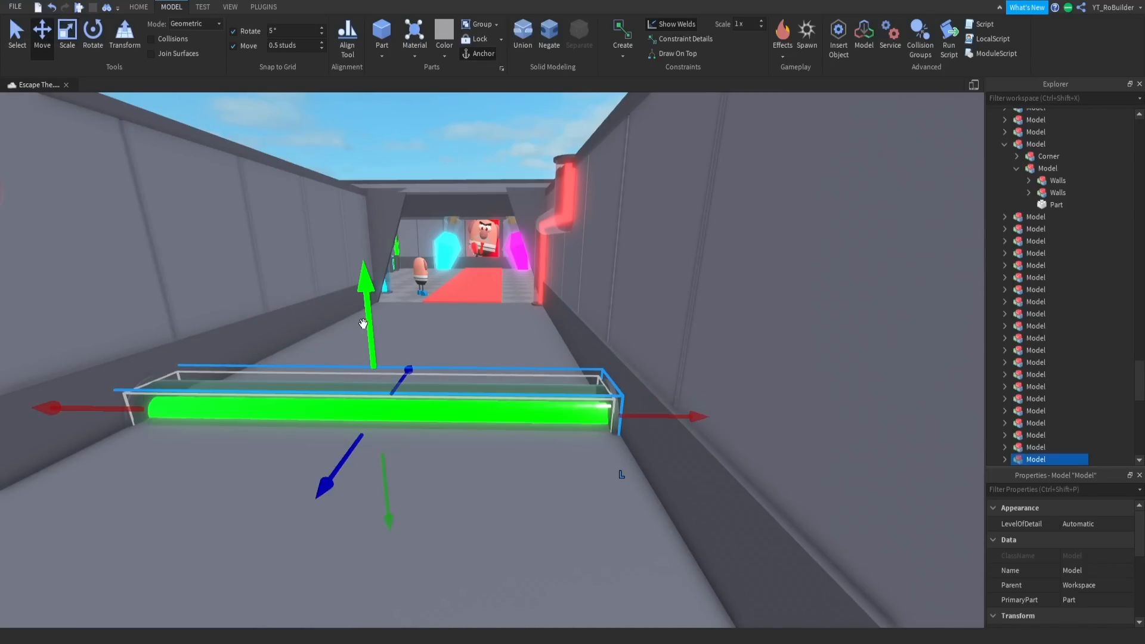
key("w")
right_click_drag(381, 314, 380, 316)
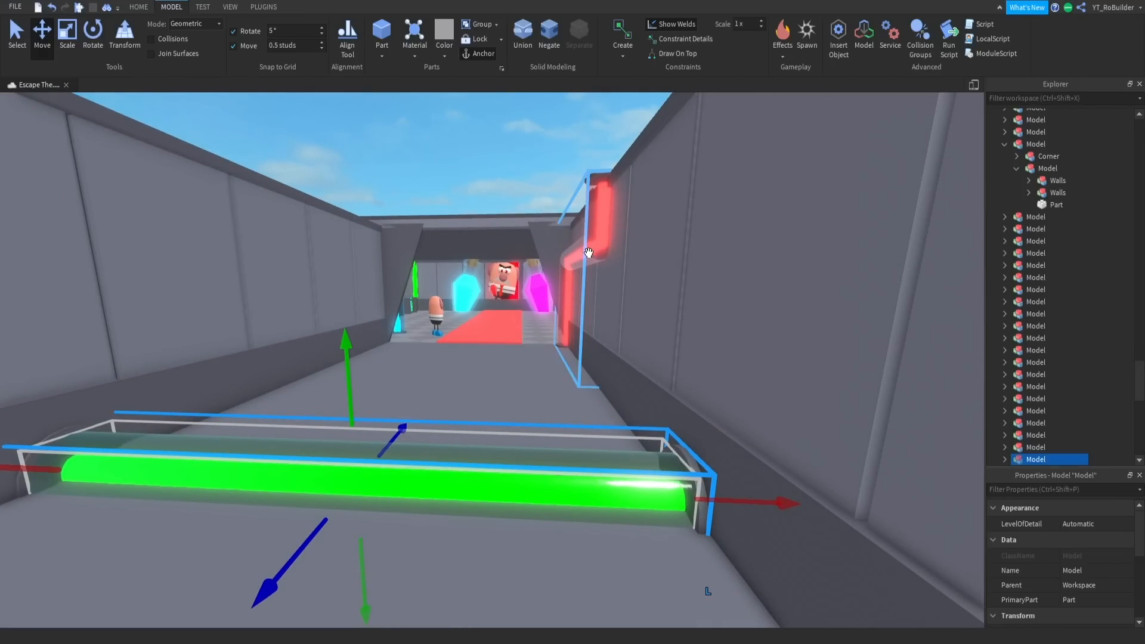
right_click_drag(492, 337, 491, 339)
- Slide the green pipe along the corridor toward the lab room entrance and duplicate it to form a second parallel pipe
scroll(491, 338, "down", 2)
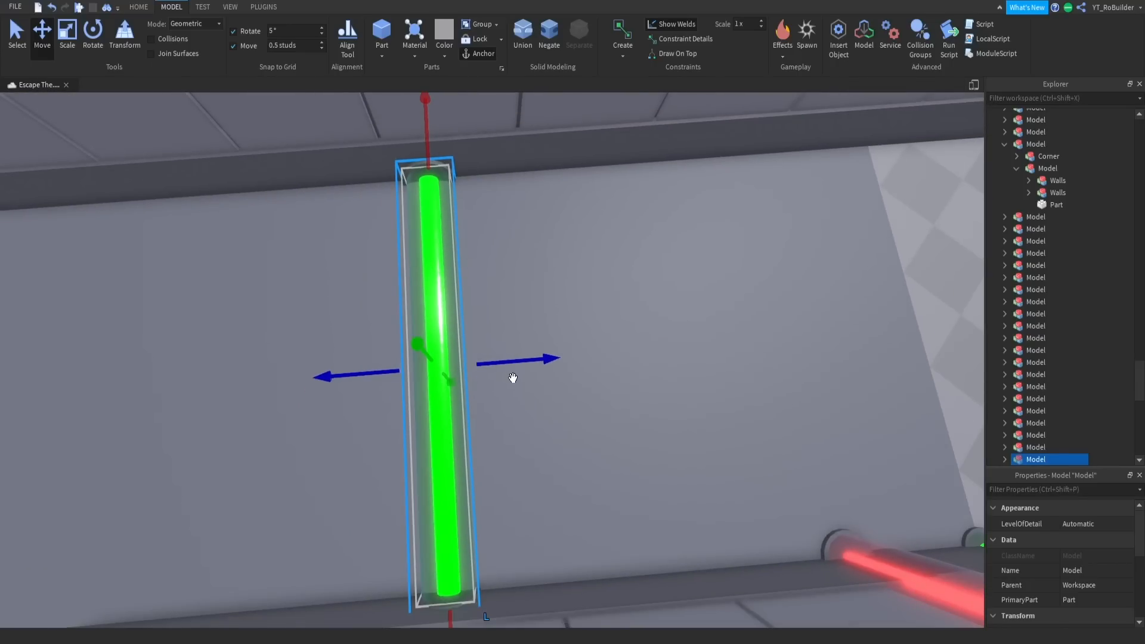
key("a")
left_click_drag(512, 362, 580, 356)
key("d")
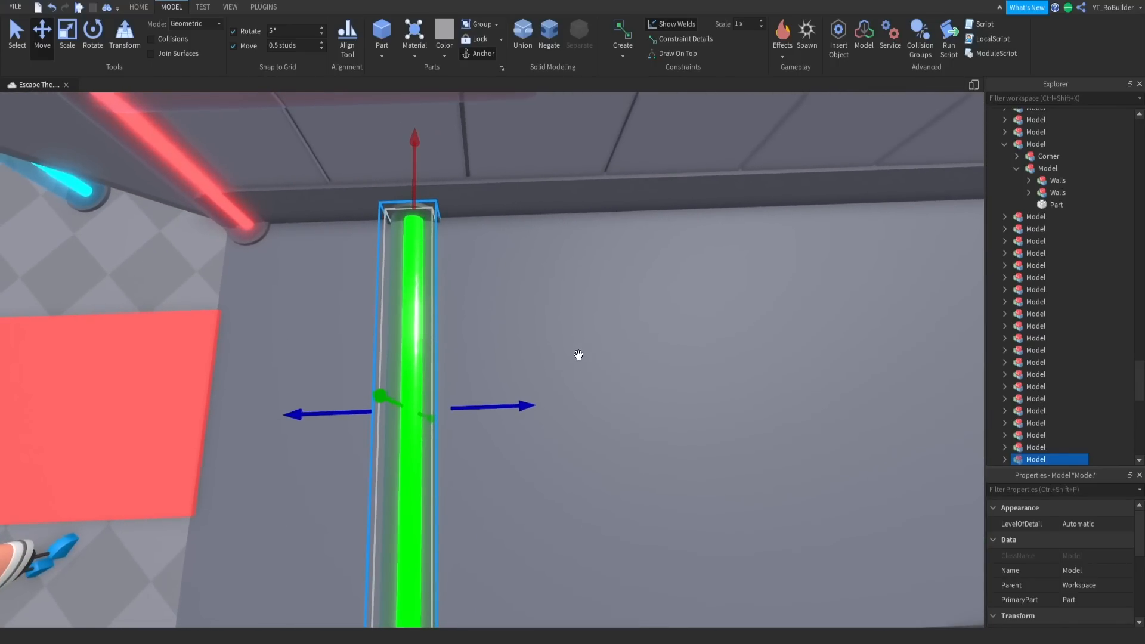
left_click_drag(512, 406, 641, 391)
left_click(411, 359, "shift")
scroll(478, 371, "down", 2)
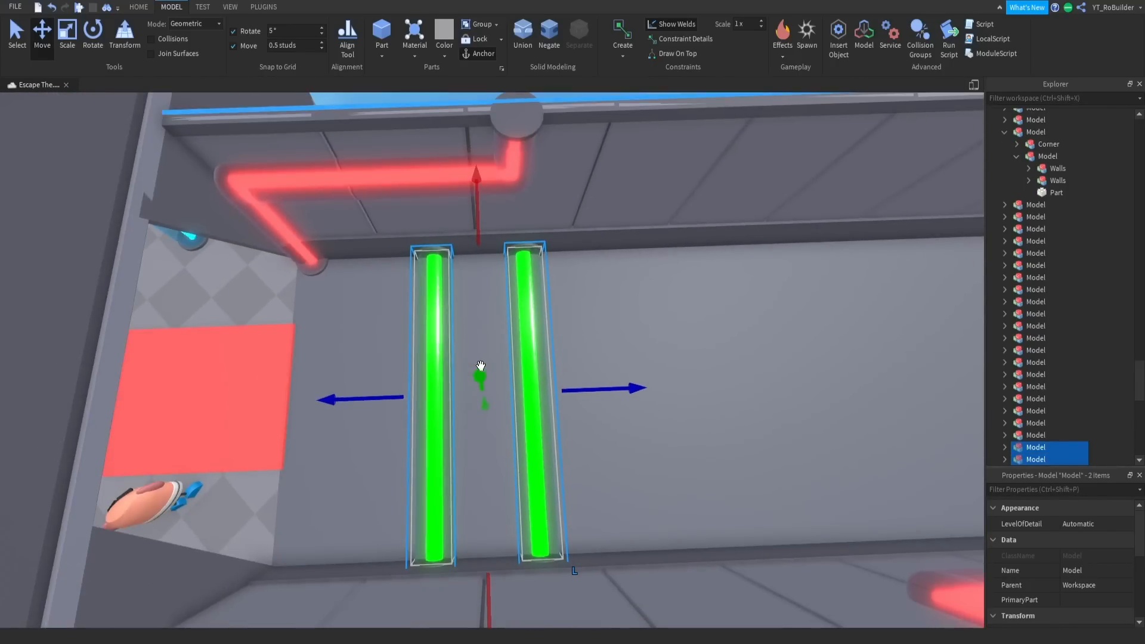
- Duplicate groups of the green pipes along the corridor until seven evenly spaced pipes reach the checkered corner floor
key("d")
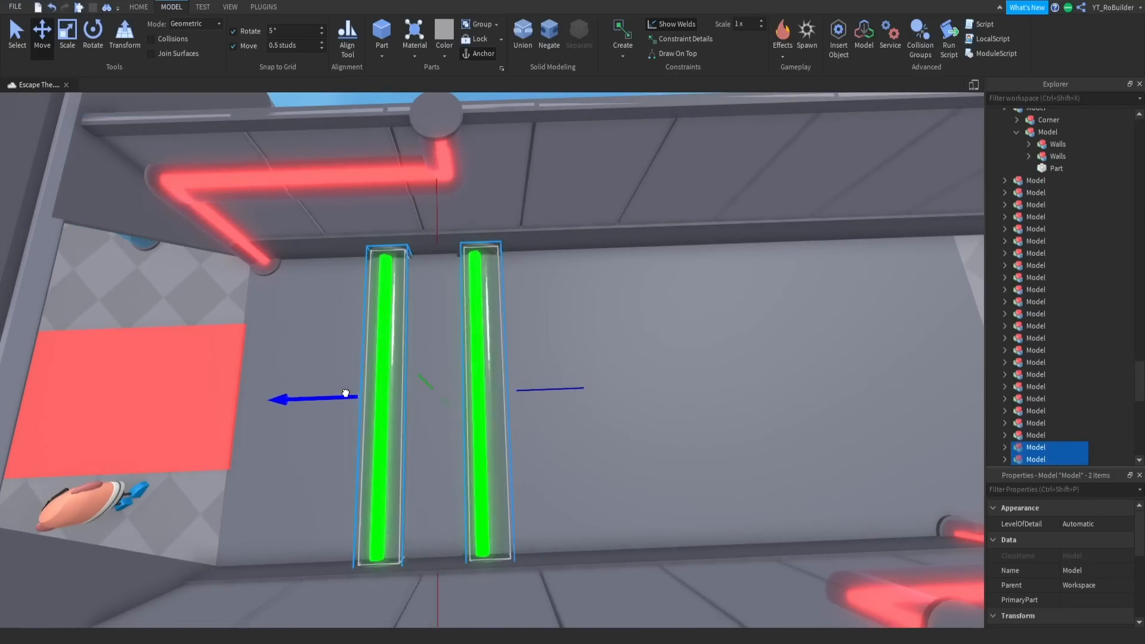
left_click_drag(349, 397, 529, 378)
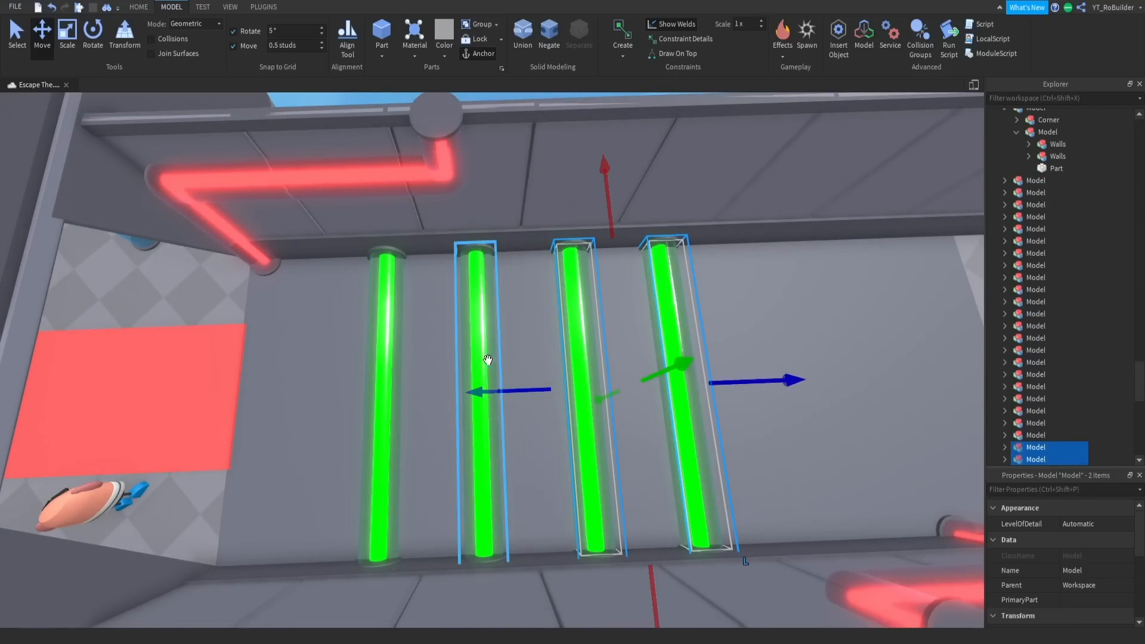
left_click(486, 361, "shift")
key("ctrl+d")
mouse_move(421, 392)
left_mouse_down()
mouse_move(332, 393)
mouse_move(430, 378)
left_mouse_up()
key("d")
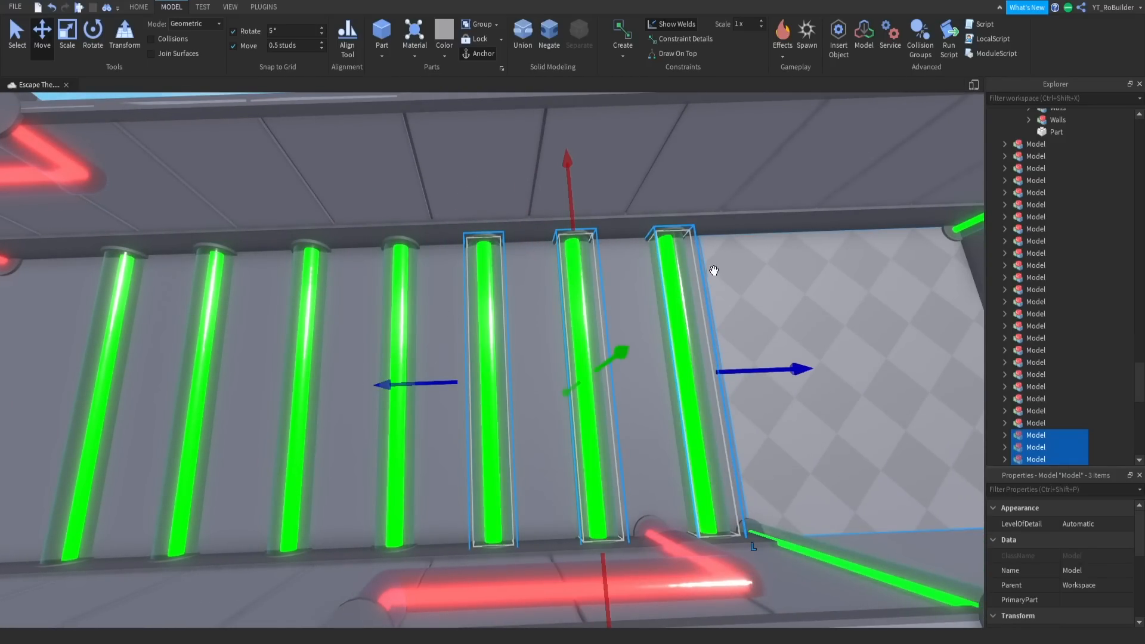
- Select all seven green pipes and shift them together slightly toward the lab room to balance the row in the corridor
left_click(767, 284)
left_click(674, 299)
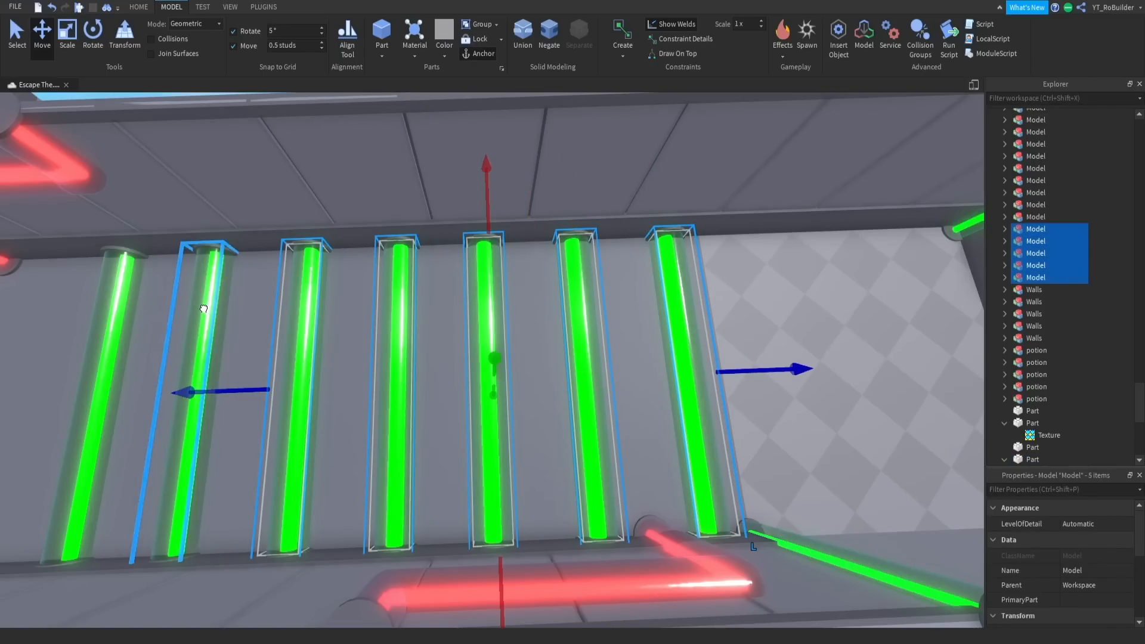
left_click(112, 302, "shift")
right_click_drag(379, 304, 353, 302)
key("a")
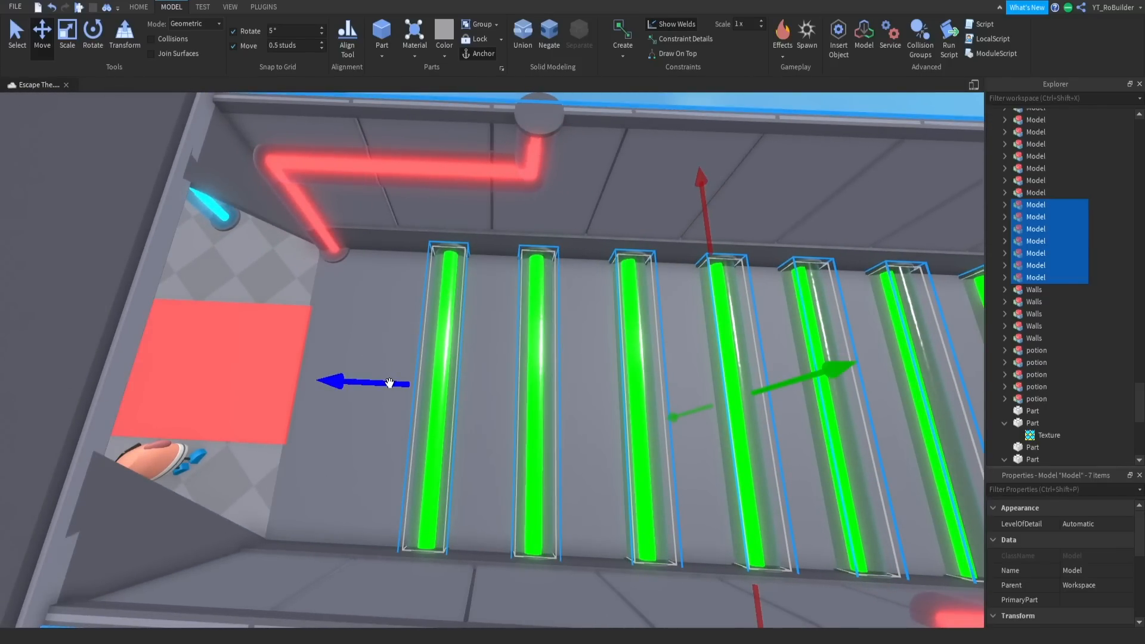
left_click_drag(389, 384, 348, 380)
key("d")
scroll(644, 396, "down", 4)
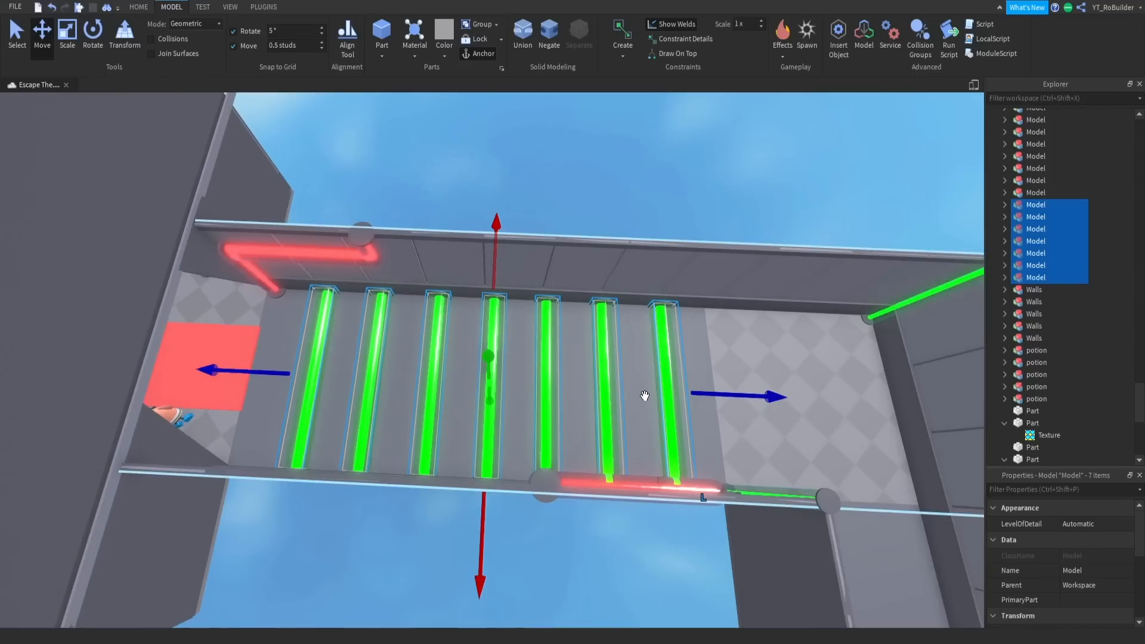
right_click_drag(644, 396, 643, 382)
left_click(670, 233)
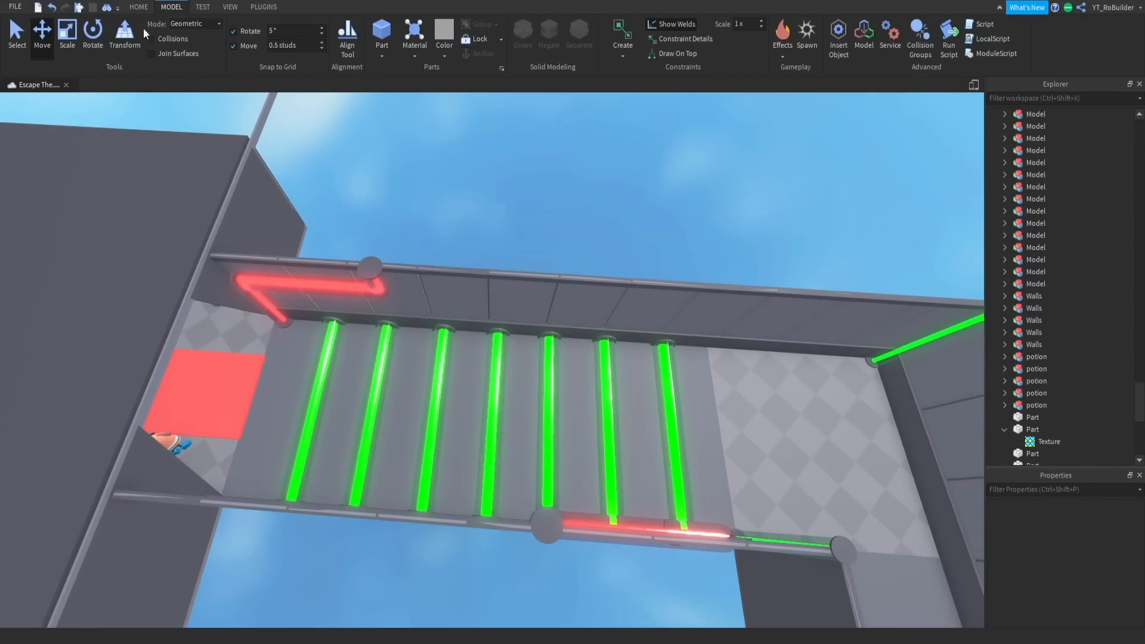
- Start a playtest and run the character out of the lab room toward the green pipes
left_click(78, 7)
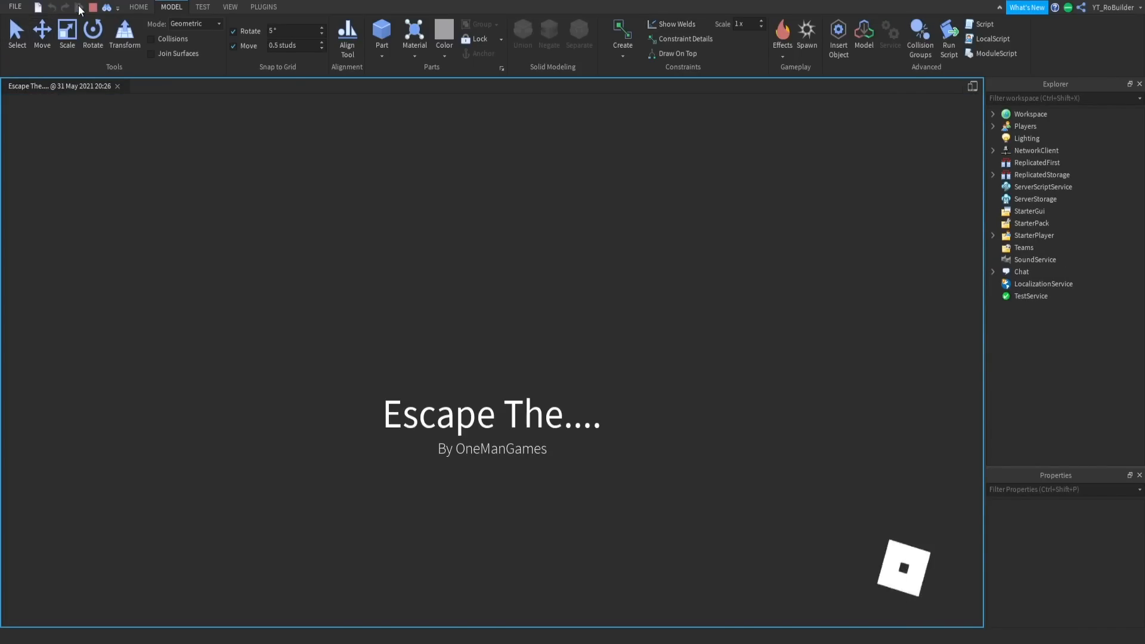
key("w")
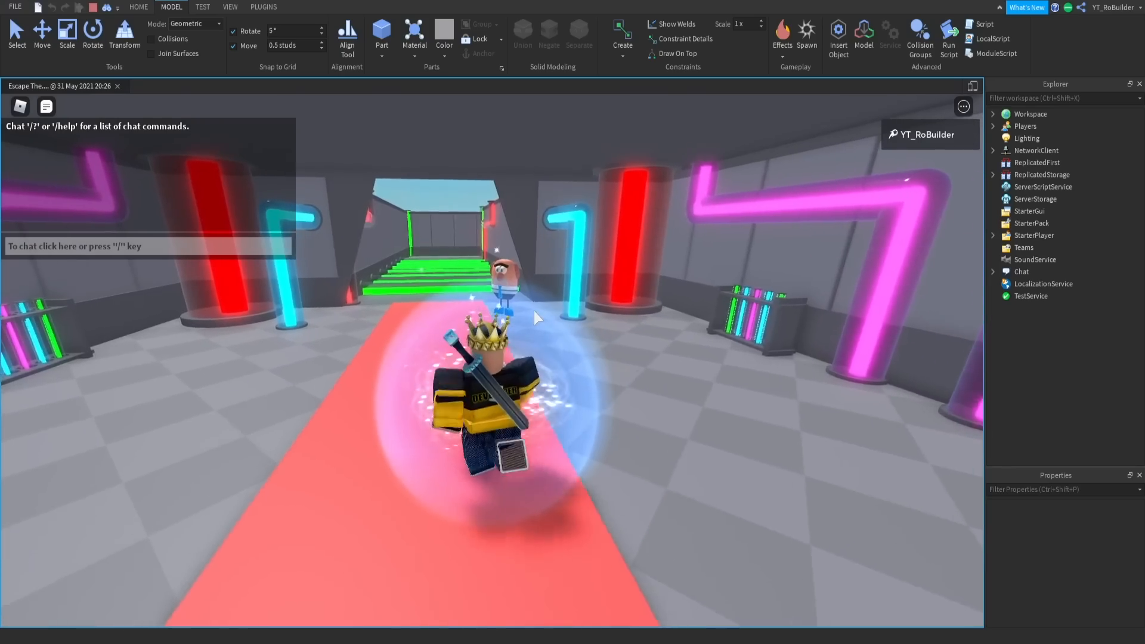
key("a")
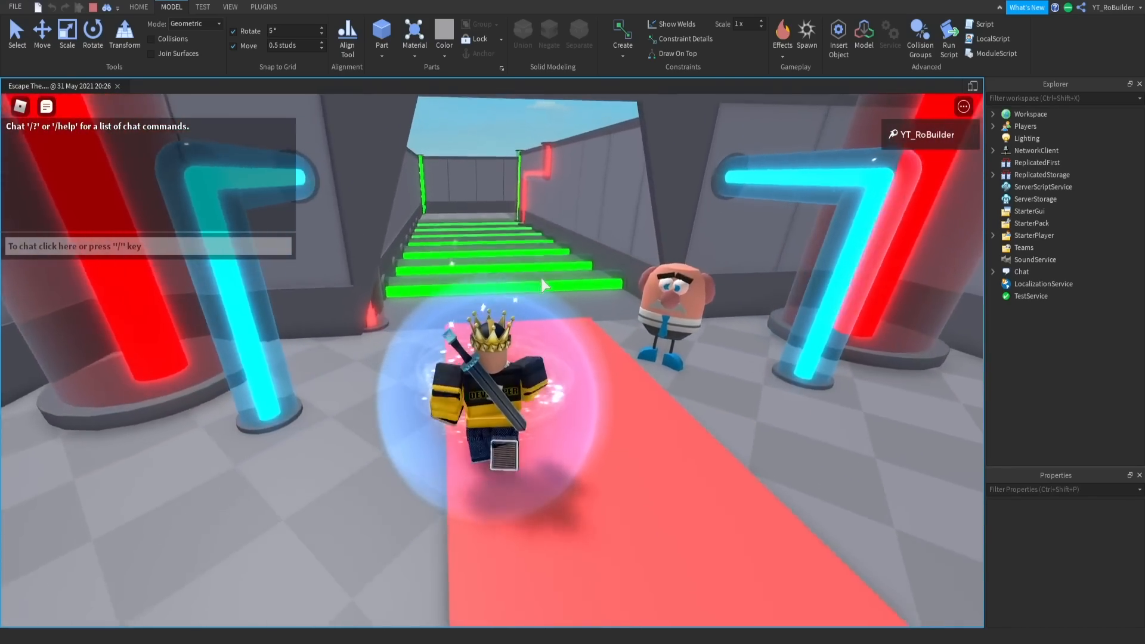
key("w")
right_click_drag(541, 278, 541, 278)
key("w")
- Jump the character over the green pipes in the corridor to test their height and spacing
key("space")
right_click_drag(647, 446, 648, 445)
key("d")
key("d")
key("space")
key("space")
key("w")
key("space")
key("w")
key("space")
- Inspect the character up close, cross the pipes to the checkered corner, and end the playtest
scroll(646, 444, "up", 5)
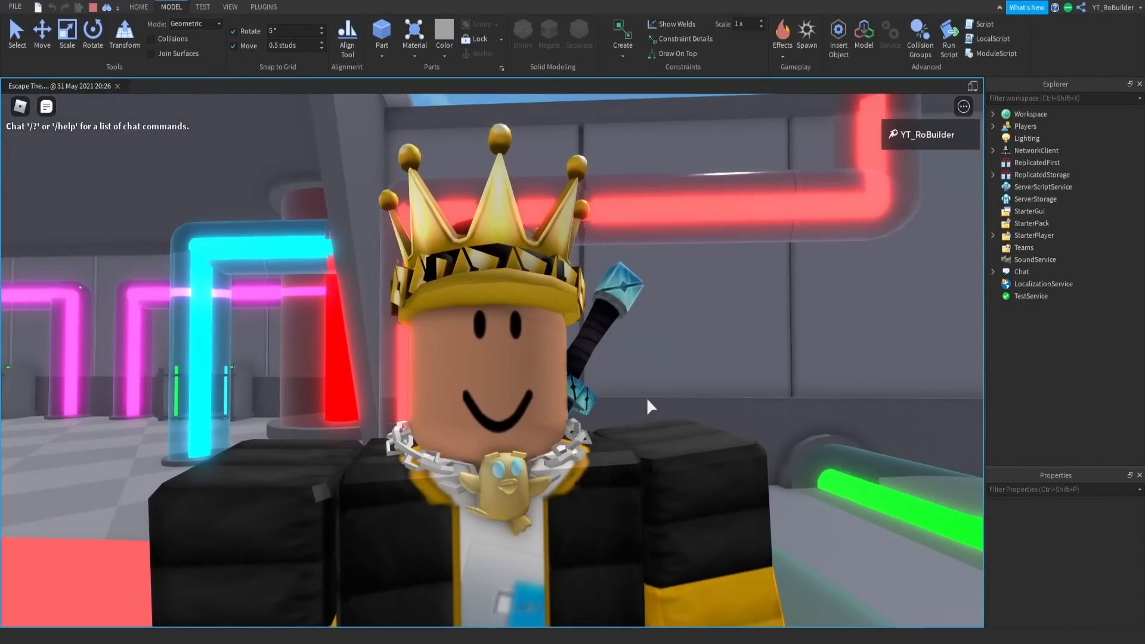
right_click_drag(646, 397, 662, 396)
scroll(663, 396, "down", 4)
key("space")
key("w")
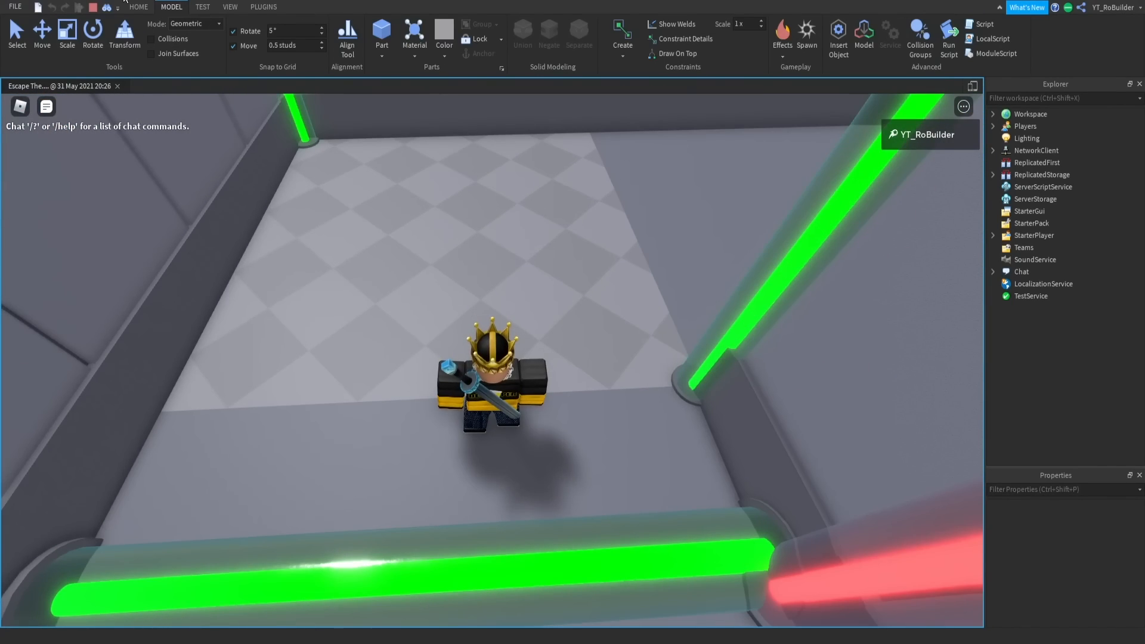
key("shift+F5")
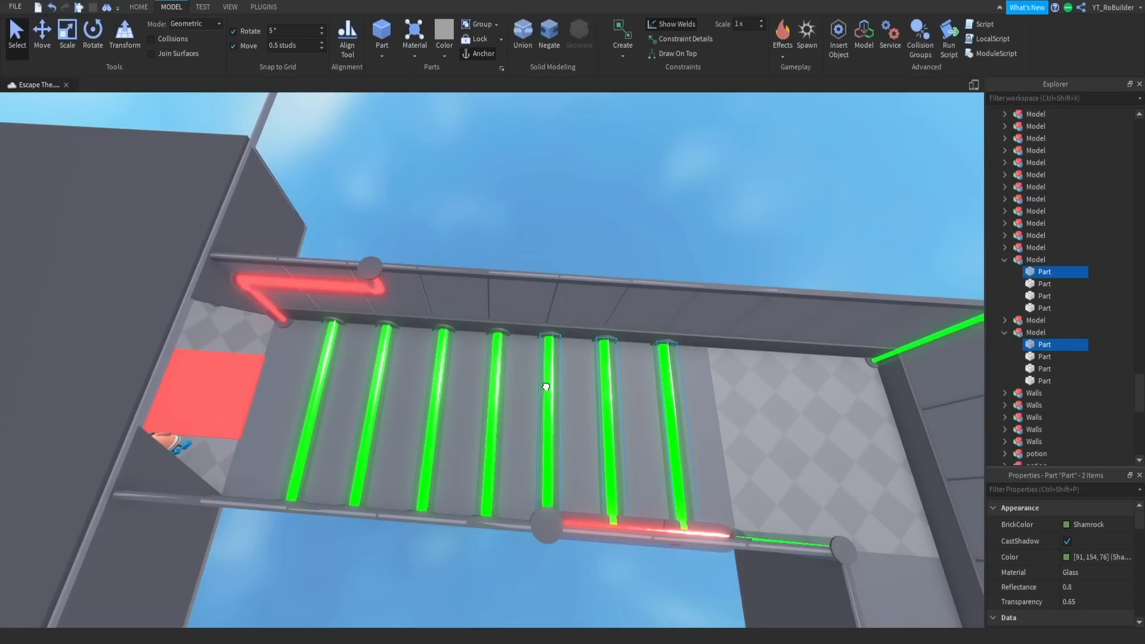
- Delete the outer glass casing part from all seven green pipes
left_click(435, 384, "ctrl")
left_click(373, 384, "ctrl")
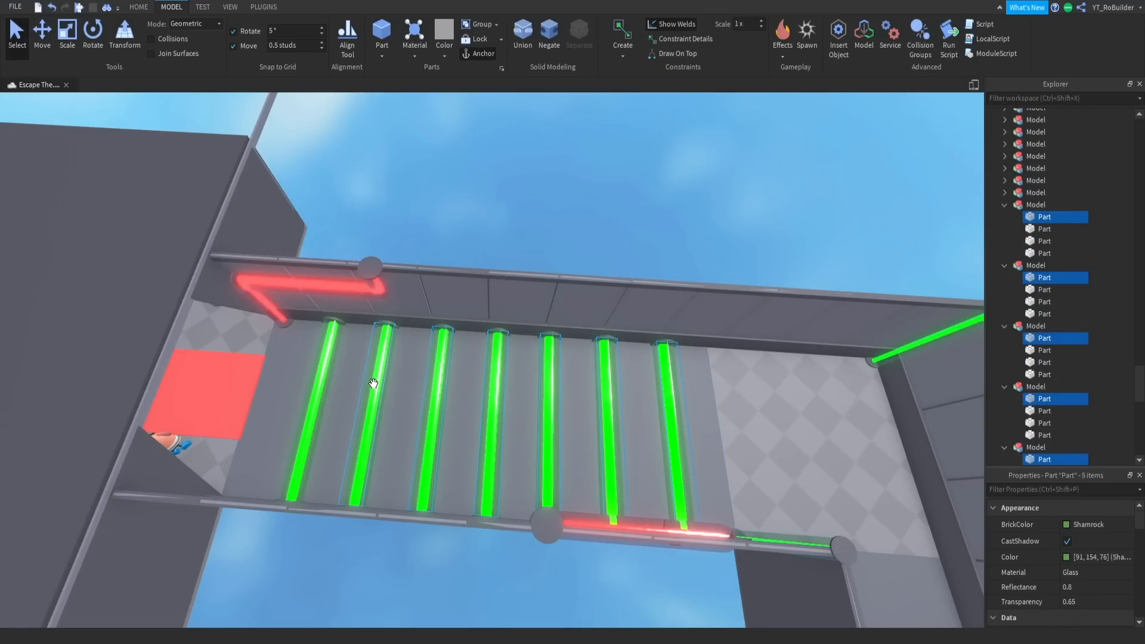
left_click(324, 383, "ctrl+alt")
key("Delete")
- Select all seven bare green pipes and adjust their height above the corridor floor as one group
scroll(493, 384, "up", 5)
right_click_drag(493, 383, 557, 344)
key("s")
left_click_drag(654, 436, 529, 222)
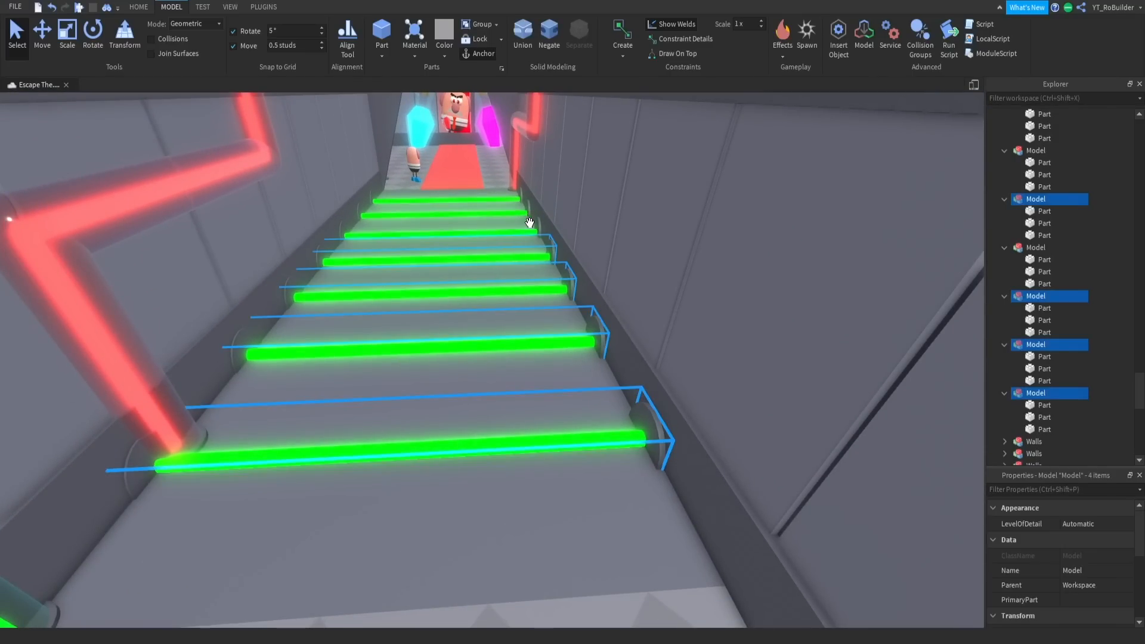
left_click(537, 229, "ctrl")
right_click_drag(544, 244, 545, 245)
left_click(346, 203, "ctrl")
key("ctrl+2")
right_click_drag(668, 362, 668, 362)
key("s")
left_click_drag(532, 377, 532, 346)
right_click_drag(535, 460, 535, 461)
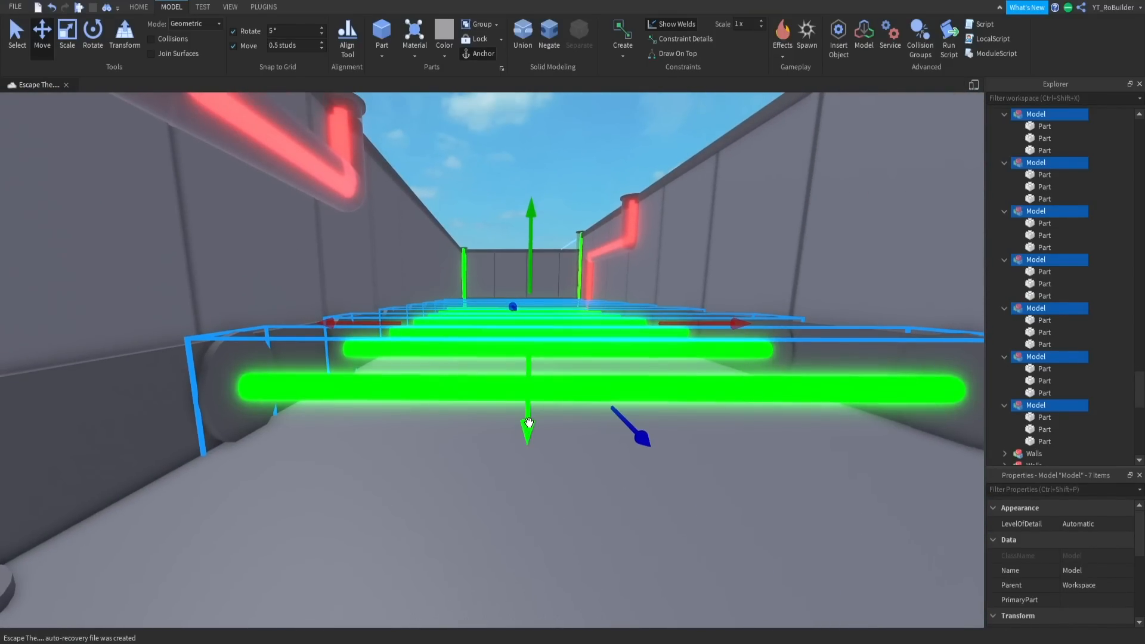
left_click_drag(529, 427, 529, 417)
- Turn off move snapping and lower the seven pipes slightly into the corridor floor
right_click_drag(535, 419, 535, 420)
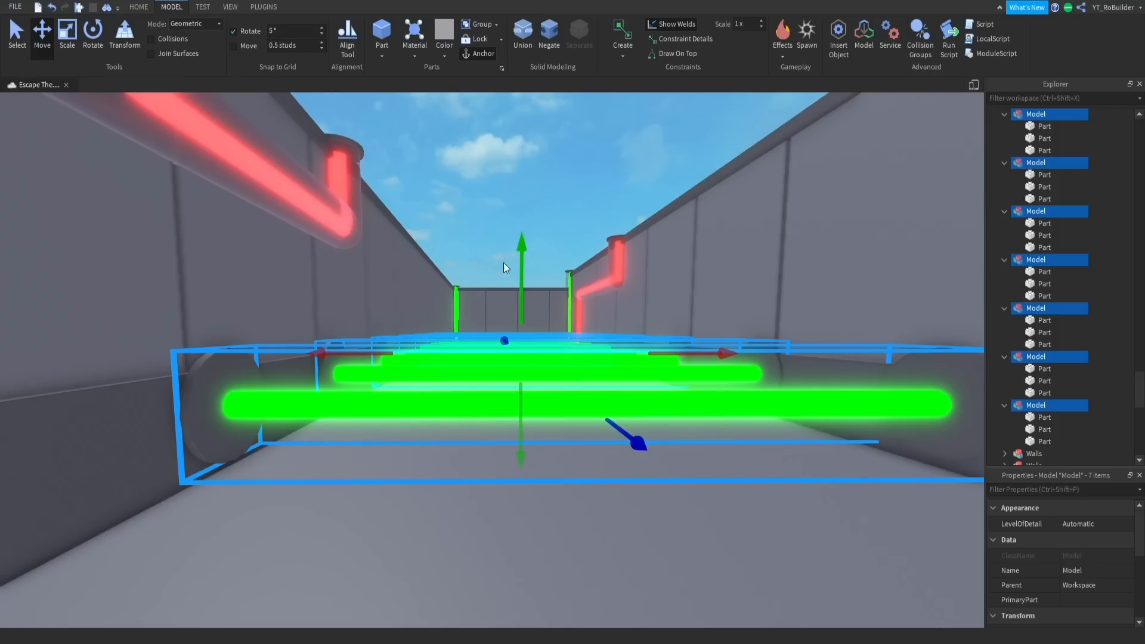
left_click_drag(523, 267, 523, 274)
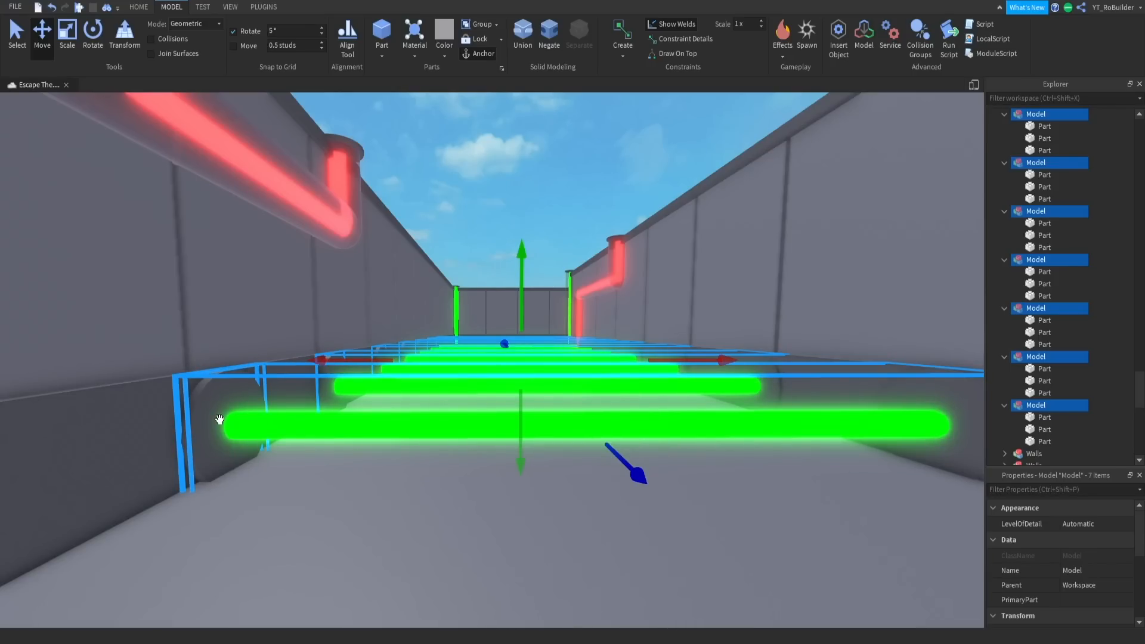
right_click_drag(502, 329, 502, 328)
- Delete six of the green pipes, keeping only the one nearest the lab room
left_click(502, 328)
scroll(502, 329, "down", 5)
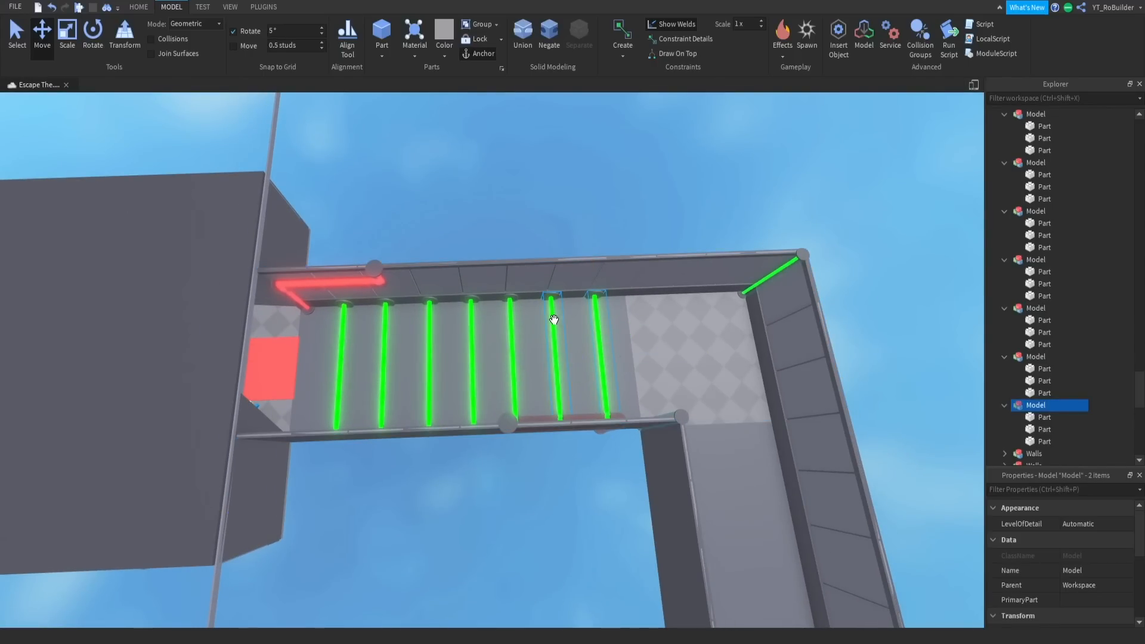
left_click(462, 318, "ctrl")
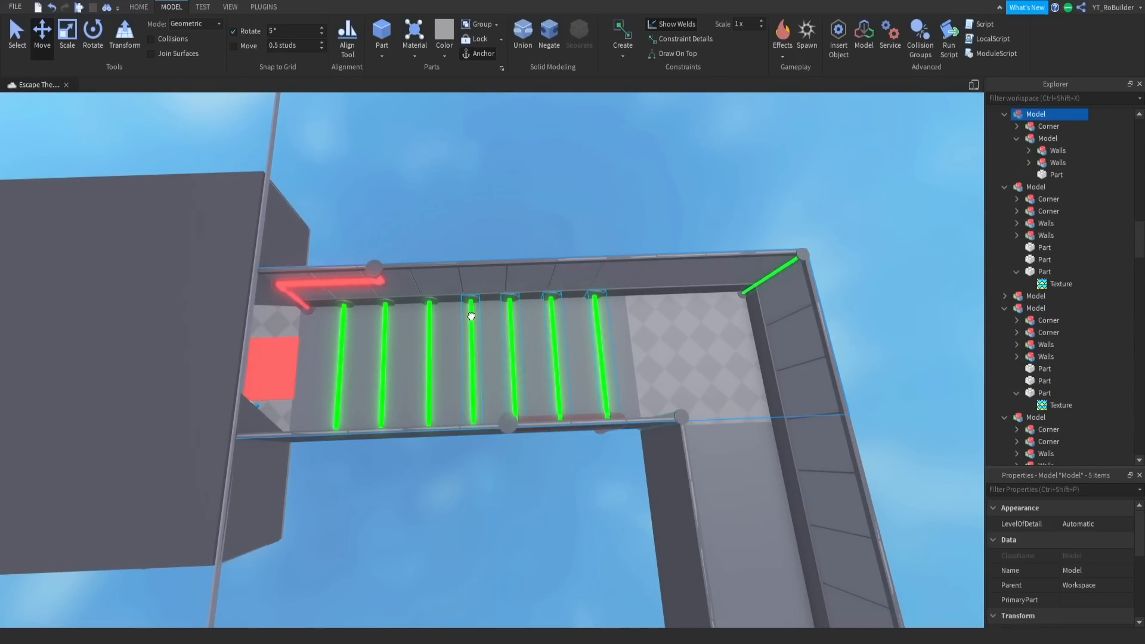
left_click(427, 323, "ctrl")
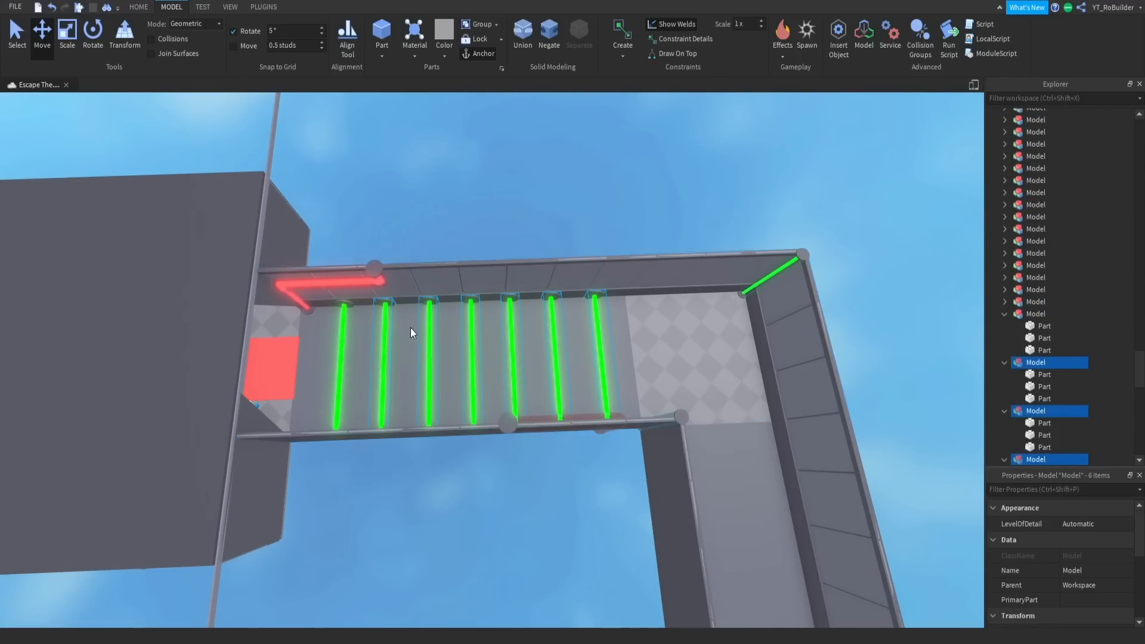
key("Delete")
- Shrink the end cap on the remaining pipe in height and width so it fits closely around the neon rod
right_click_drag(527, 341, 527, 340)
scroll(527, 341, "up", 5)
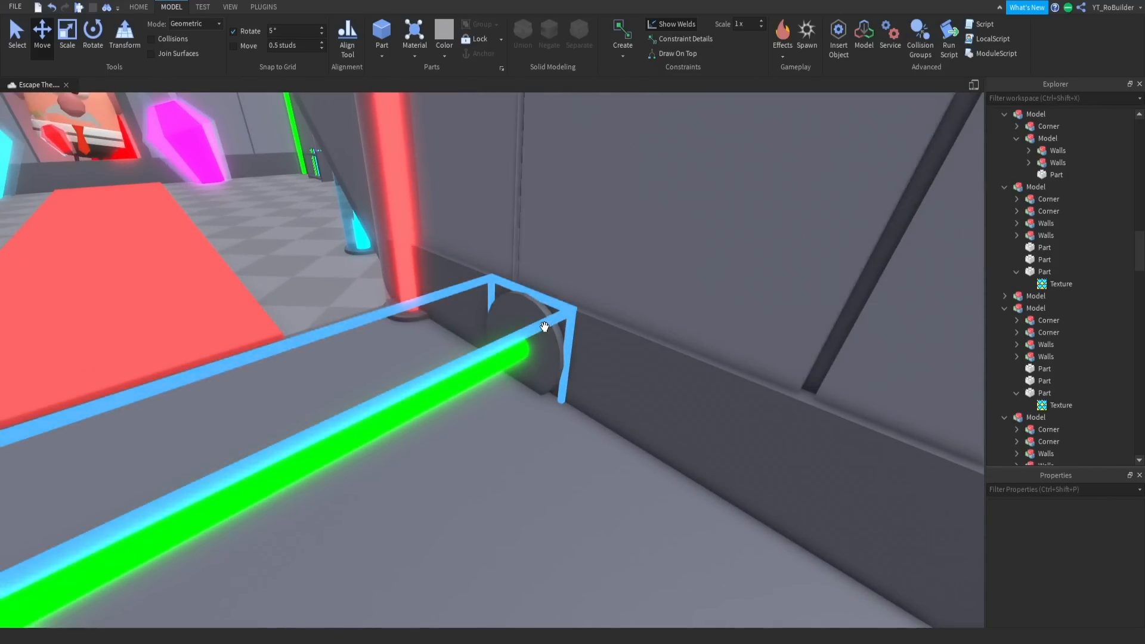
left_click(544, 327)
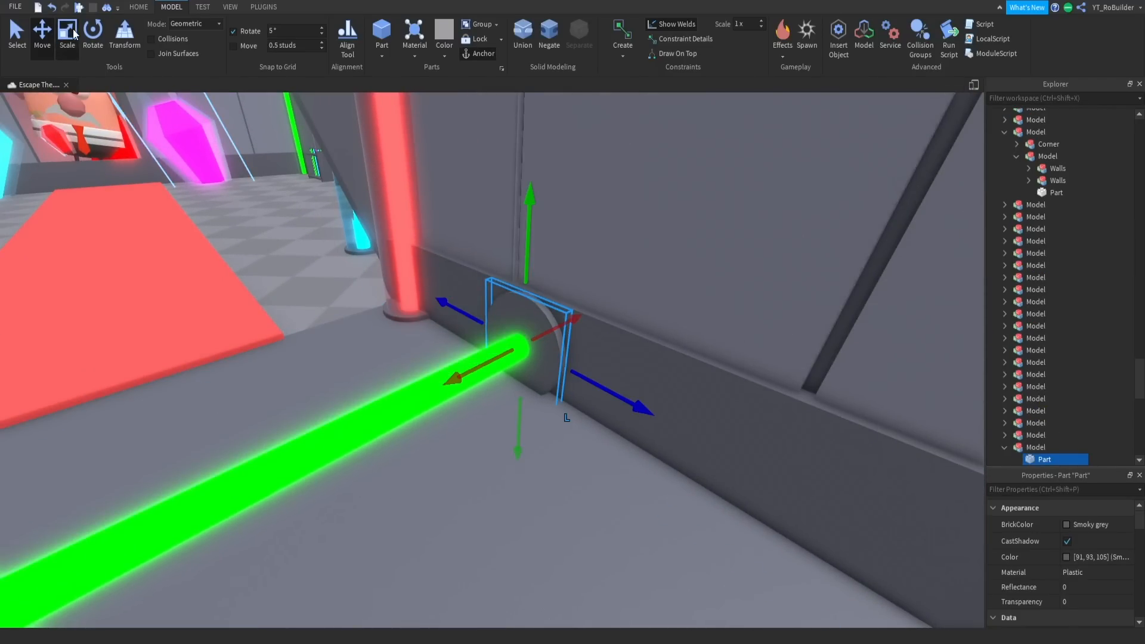
left_click_drag(525, 303, 525, 257)
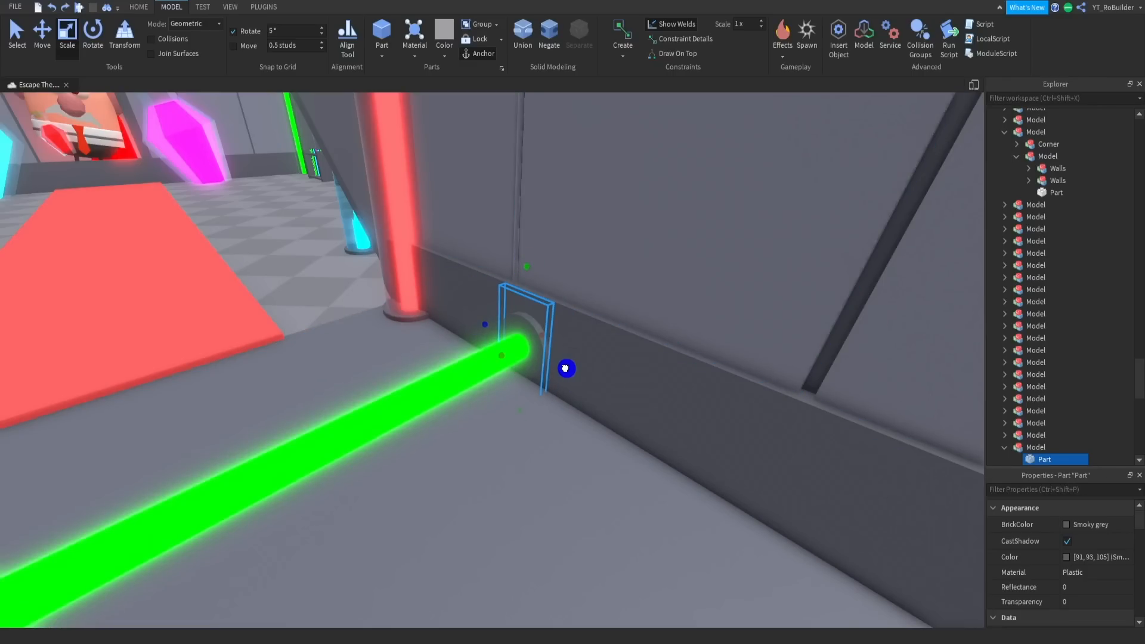
left_click_drag(555, 367, 555, 367)
key("w")
right_click_drag(557, 392, 557, 392)
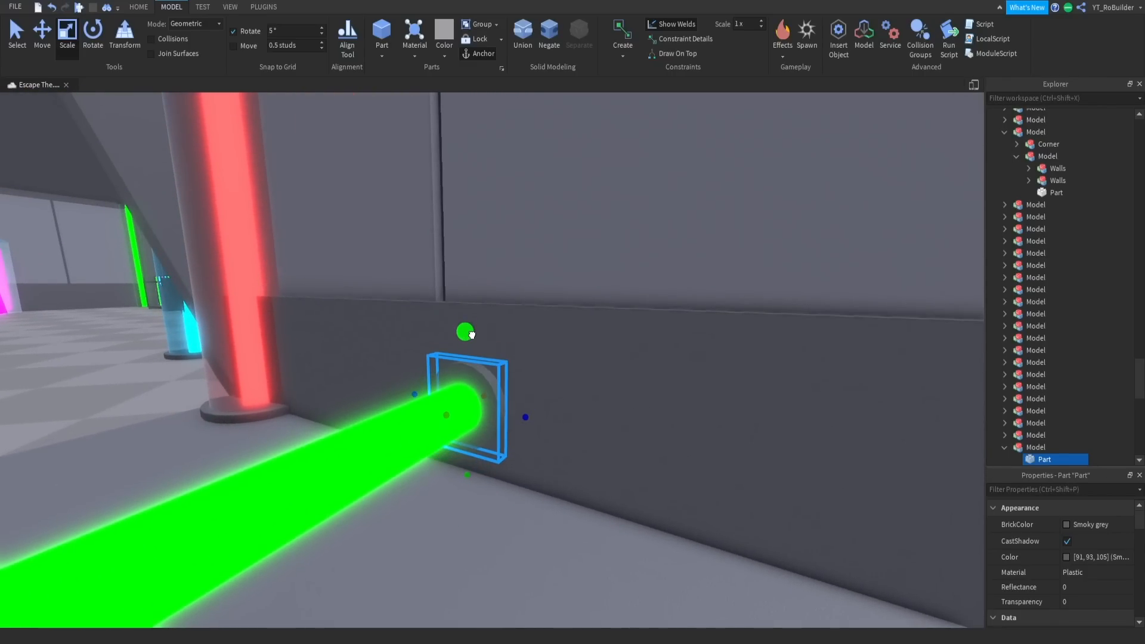
- Copy the upper wall panel's color 127, 130, 147 and apply it to the pipe's end cap
left_click(627, 240)
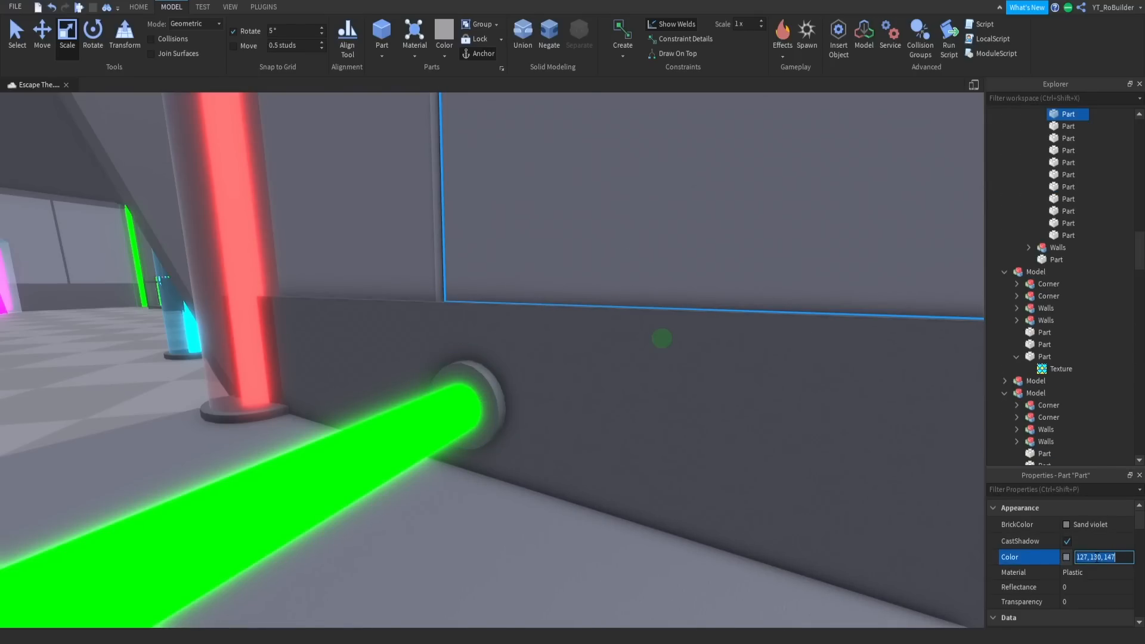
left_click(492, 390)
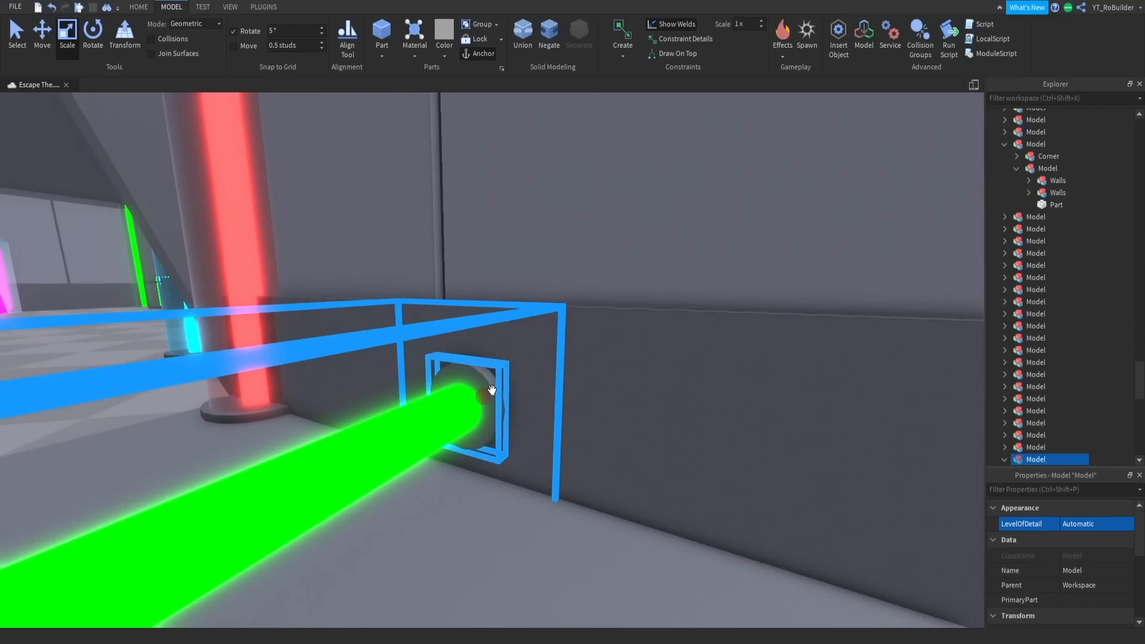
left_click(477, 373)
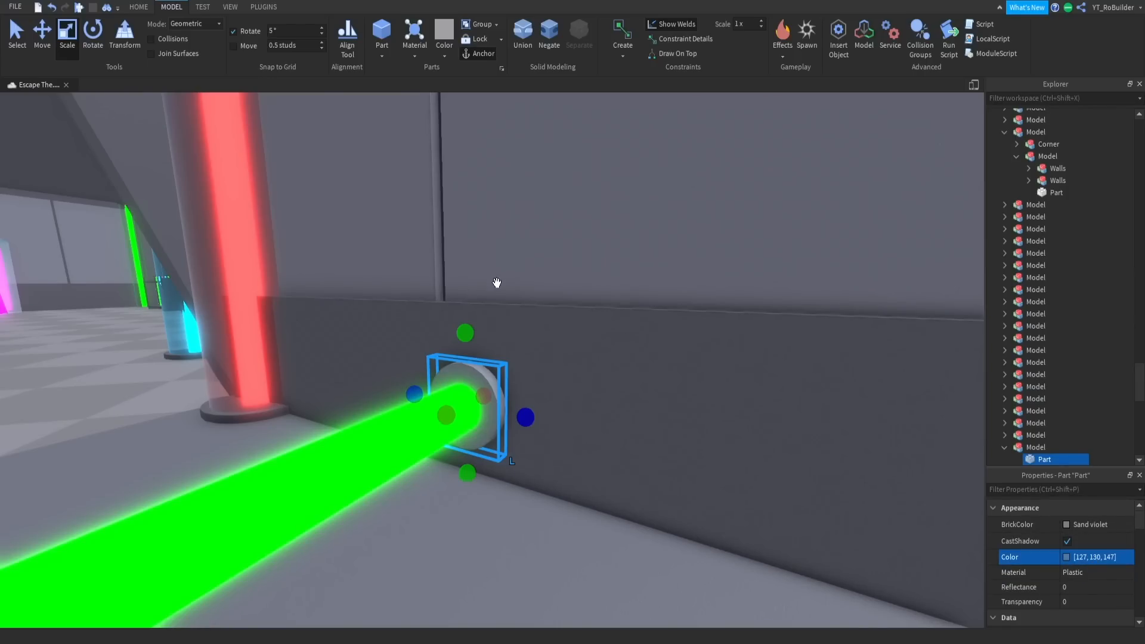
- Duplicate the resized end cap and move the copy to the opposite end of the green pipe against the other wall
scroll(497, 282, "down", 4)
right_click_drag(569, 265, 578, 328)
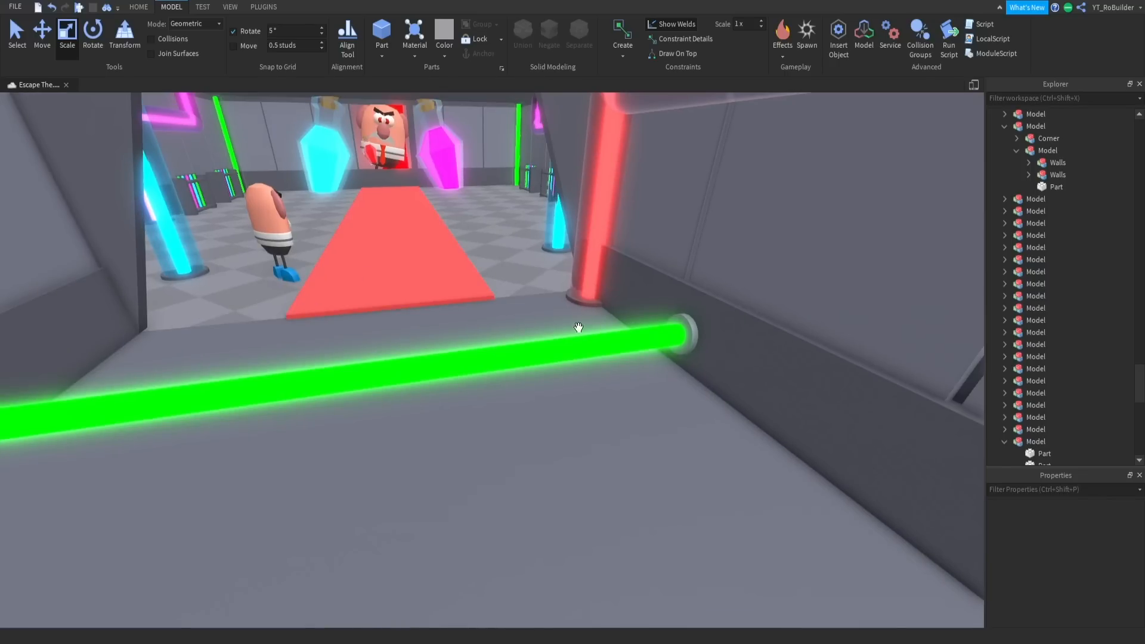
key("ctrl+d")
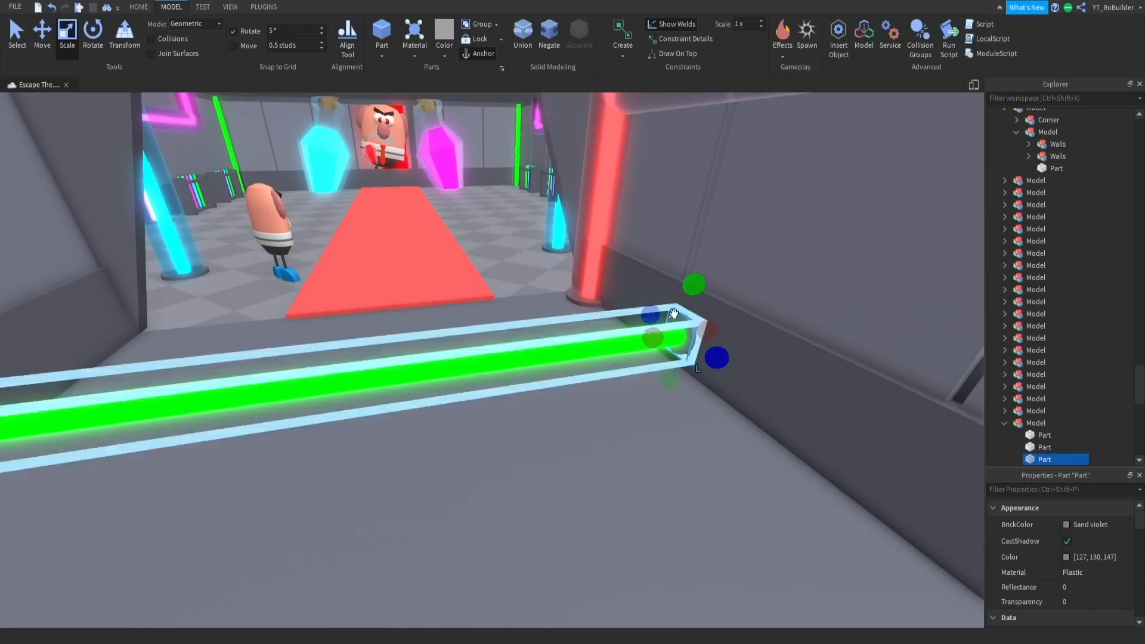
left_click(42, 35)
key("a")
left_click_drag(628, 336, 411, 348)
right_click_drag(417, 349, 575, 382)
scroll(575, 381, "up", 3)
right_click(481, 392)
right_click_drag(365, 282, 359, 280)
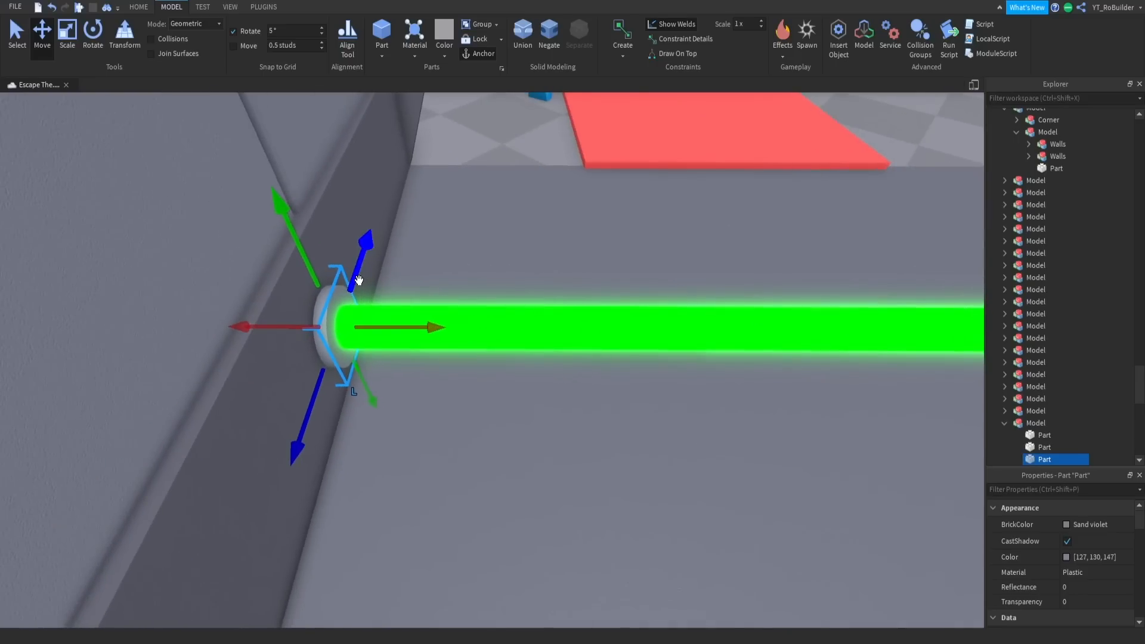
- Fit the copied end cap against the wall at the pipe's end and enable move snapping at 0.5 studs
key("a")
key("d")
left_click_drag(450, 328, 454, 328)
left_click(234, 47)
- Select the whole green pipe model with both end caps and place a duplicate farther down the corridor
left_click(641, 328)
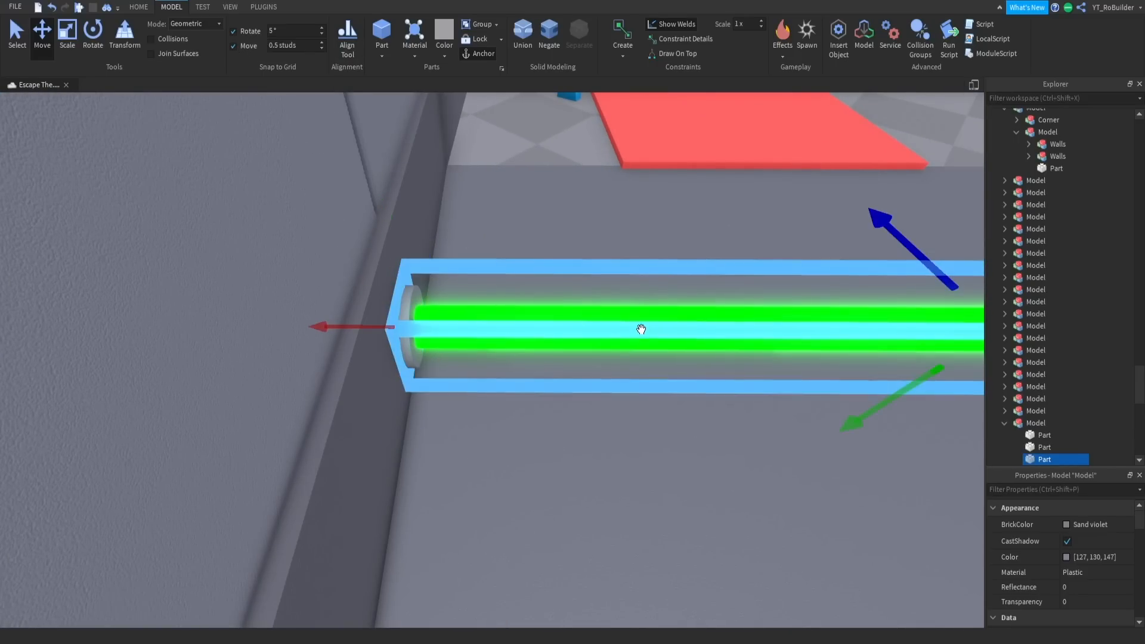
right_click_drag(641, 317, 639, 308)
scroll(639, 308, "down", 3)
scroll(596, 385, "up", 3)
left_click_drag(596, 385, 528, 400)
scroll(528, 401, "down", 3)
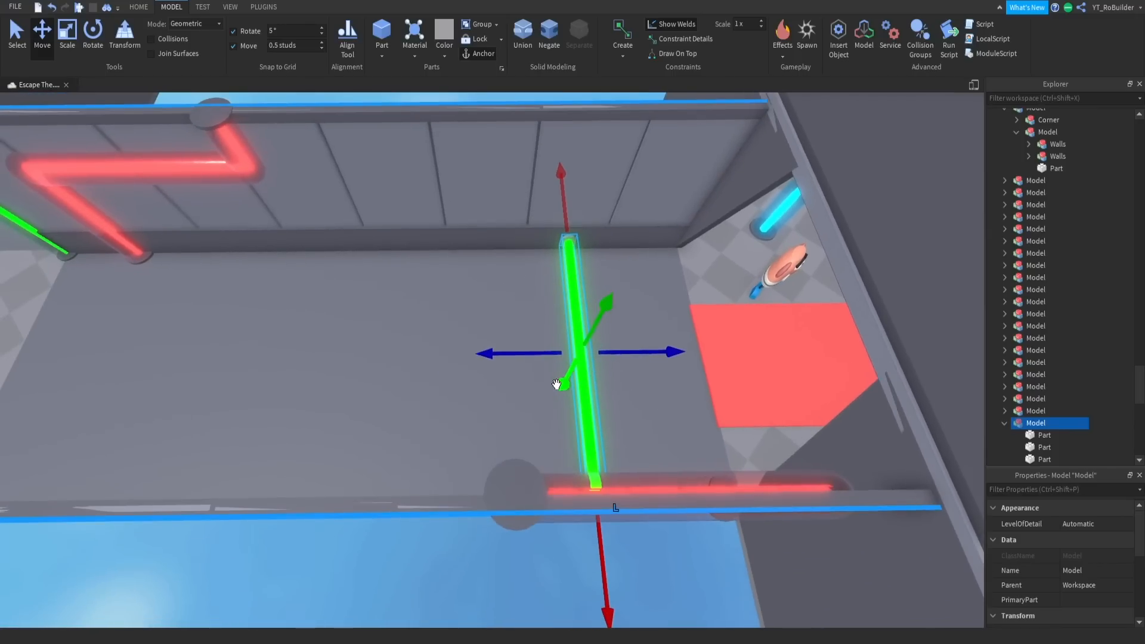
scroll(557, 384, "up", 2)
key("ctrl+d")
left_click_drag(617, 351, 643, 351)
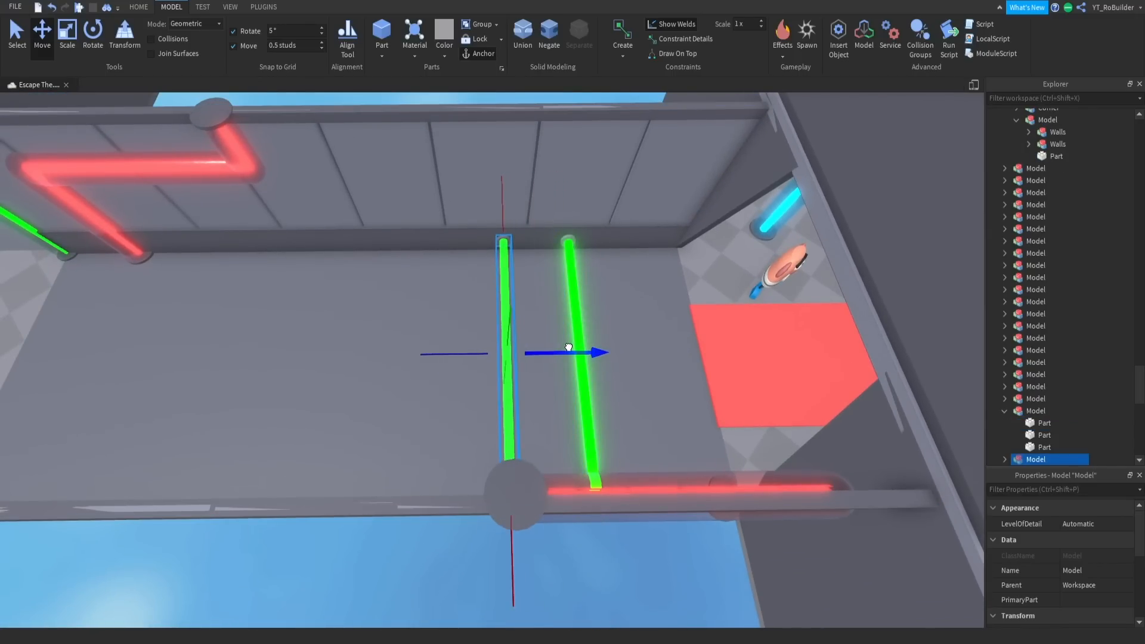
left_click_drag(568, 348, 548, 347)
- Add three more copies of the green pipe, extending the row across the corridor floor away from the lab room
key("ctrl+d")
left_click_drag(567, 347, 302, 340)
key("ctrl+d")
key("ctrl+d")
key("a")
left_click_drag(480, 358, 494, 353)
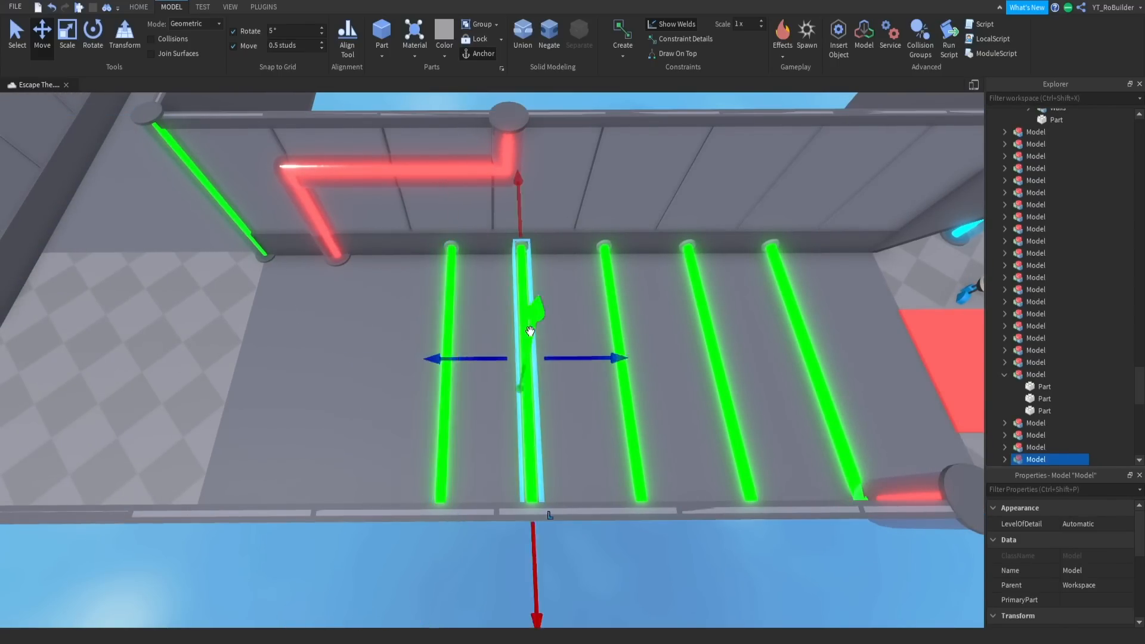
- Add a sixth green pipe and shift the three farthest pipes to space the row evenly
key("ctrl+d")
key("d")
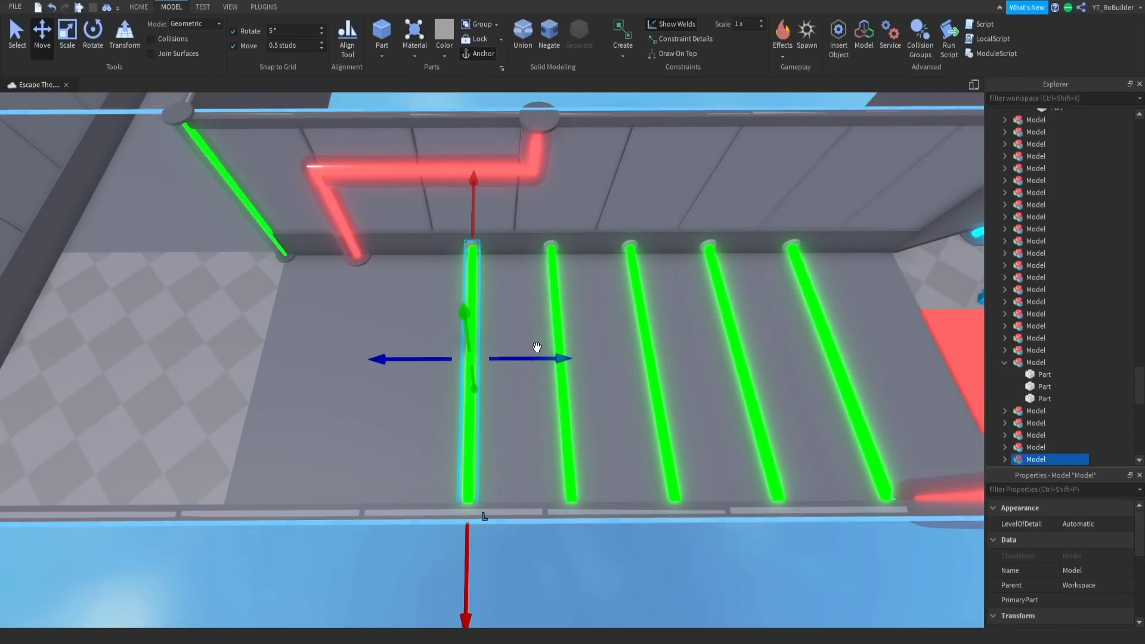
left_click_drag(536, 347, 451, 348)
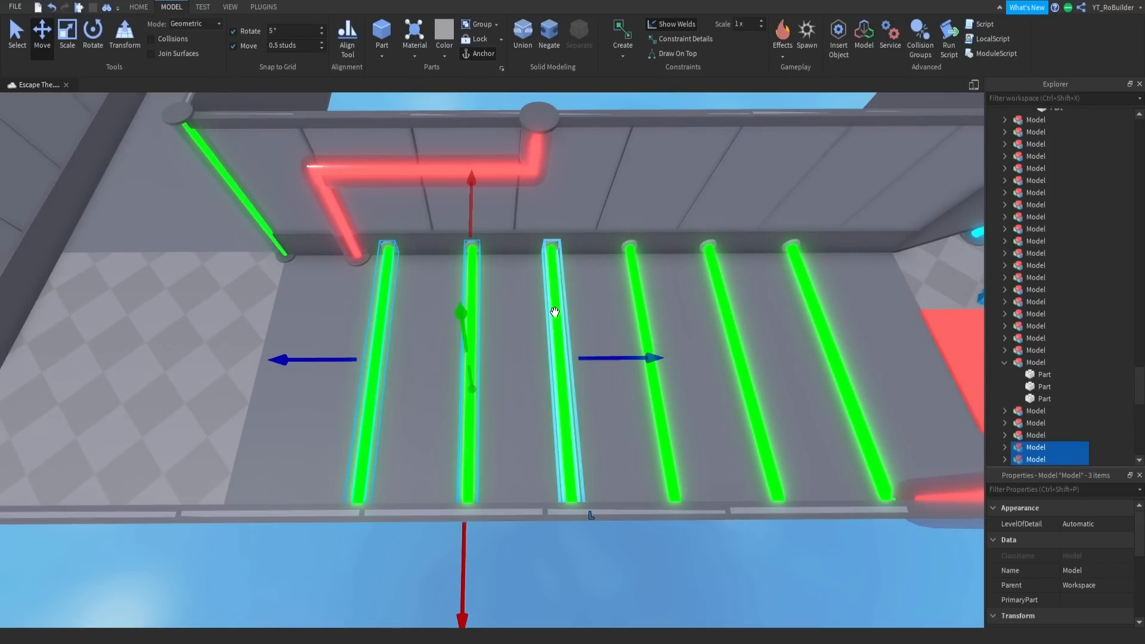
right_click_drag(521, 237, 503, 352)
left_click(524, 246)
- Start a playtest and walk the character from the lab room to the entrance of the first corridor
scroll(465, 366, "down", 5)
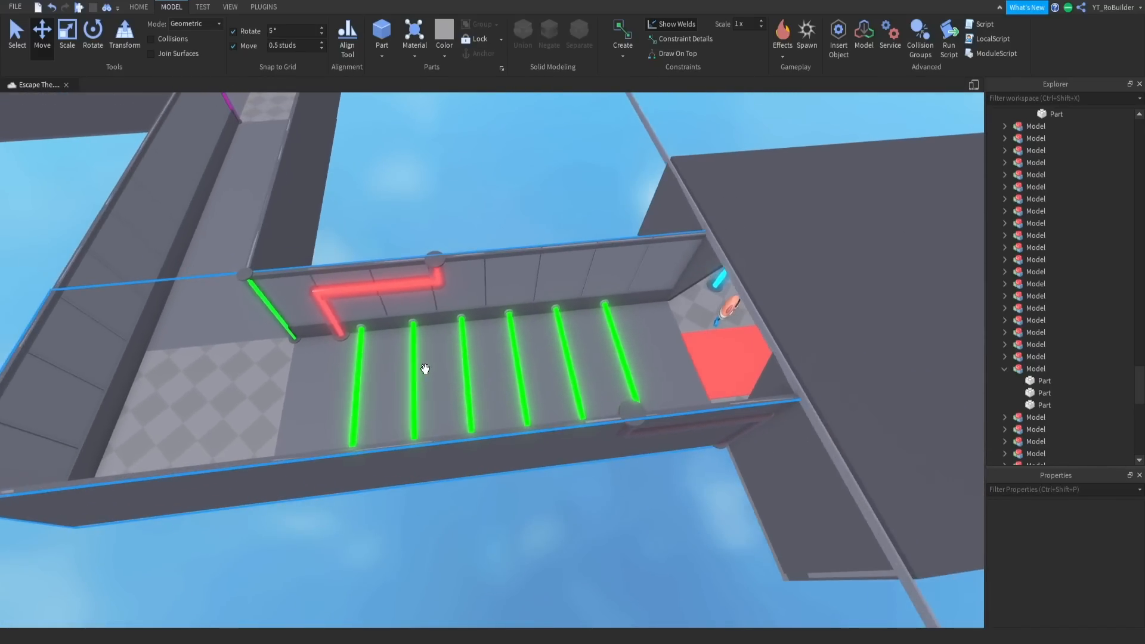
scroll(425, 371, "up", 3)
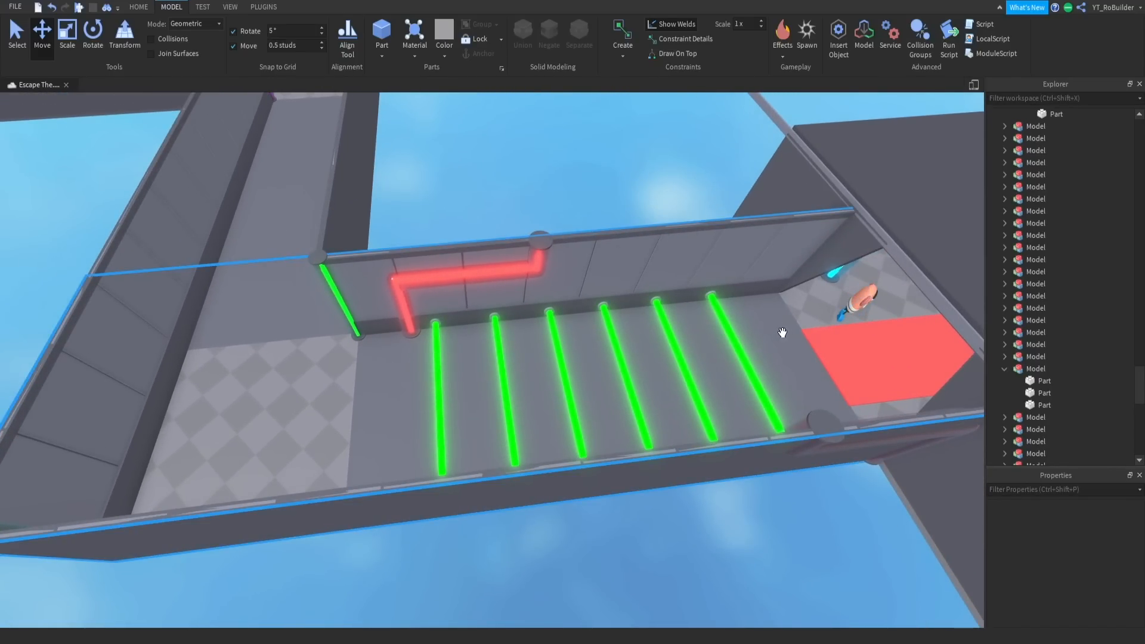
scroll(726, 334, "up", 4)
right_click_drag(726, 334, 721, 336)
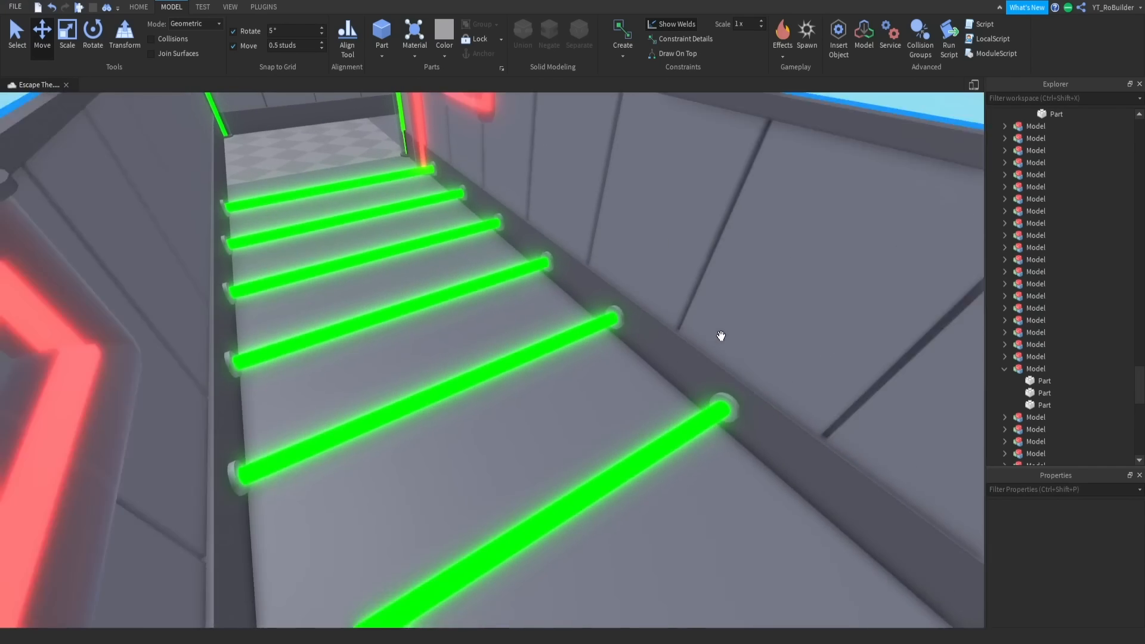
scroll(721, 335, "down", 2)
left_click(78, 7)
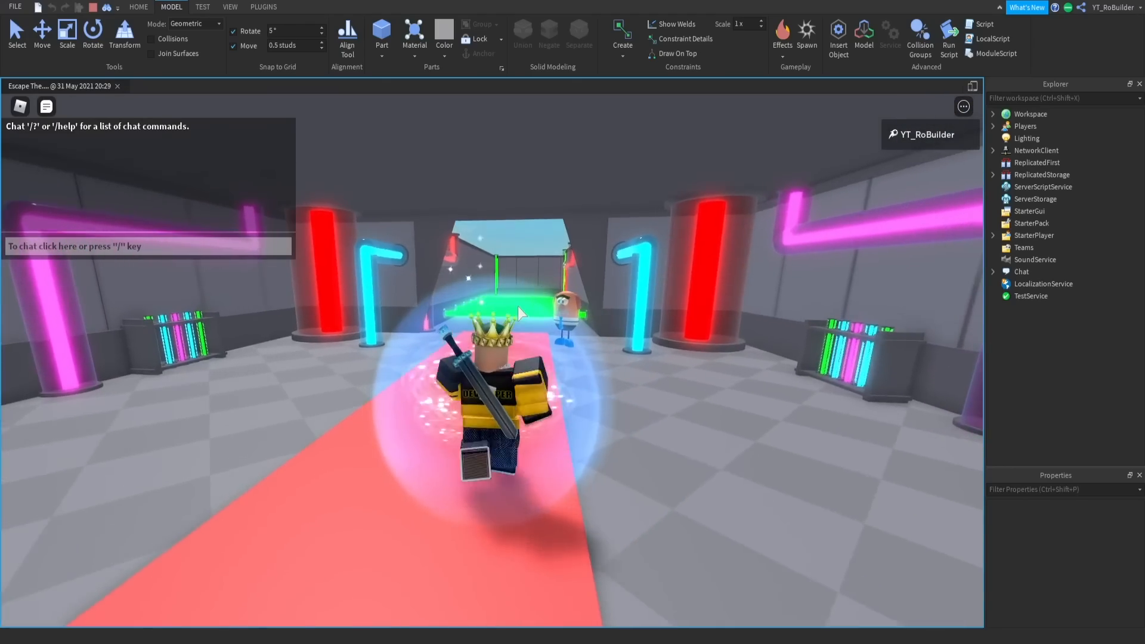
key("w")
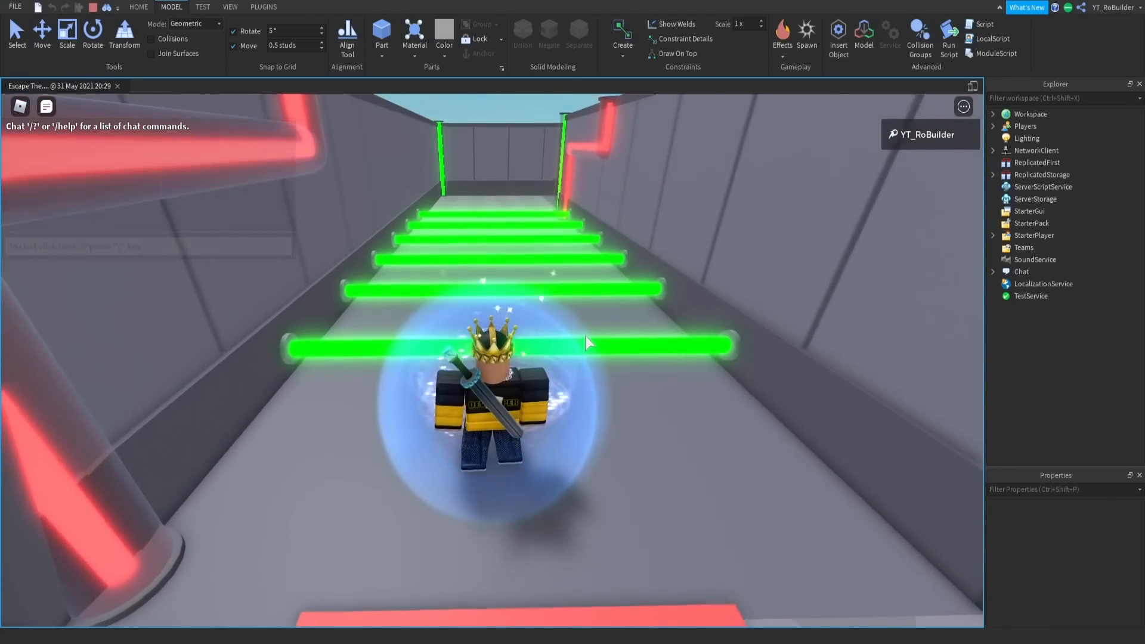
right_click_drag(585, 335, 585, 335)
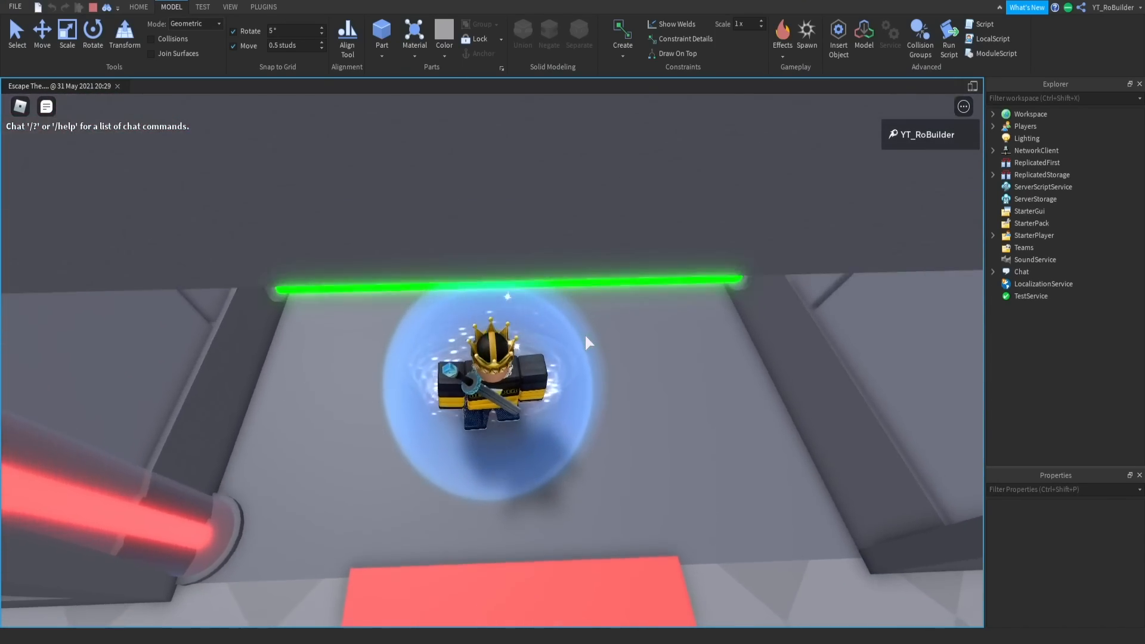
- Playtest the obstacle row by jumping the character over the green pipes one after another
key("w")
key("space")
key("w")
key("space")
key("space")
key("space")
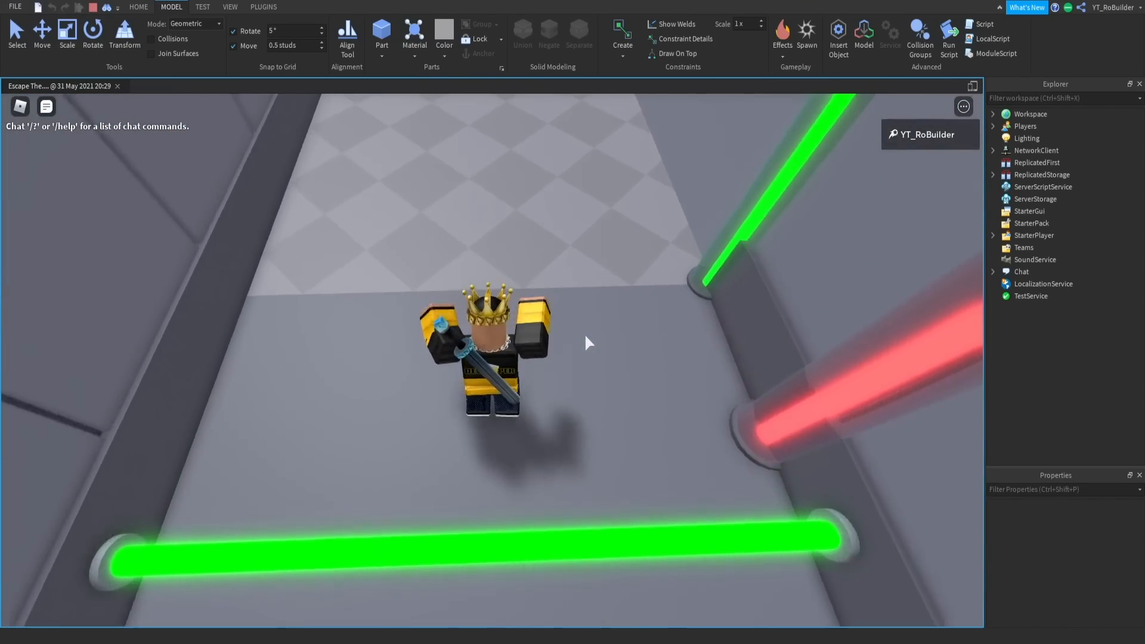
- Run the character back over the pipe row to the lab room and end the playtest
key("w")
right_click_drag(585, 336, 585, 335)
key("s")
key("w")
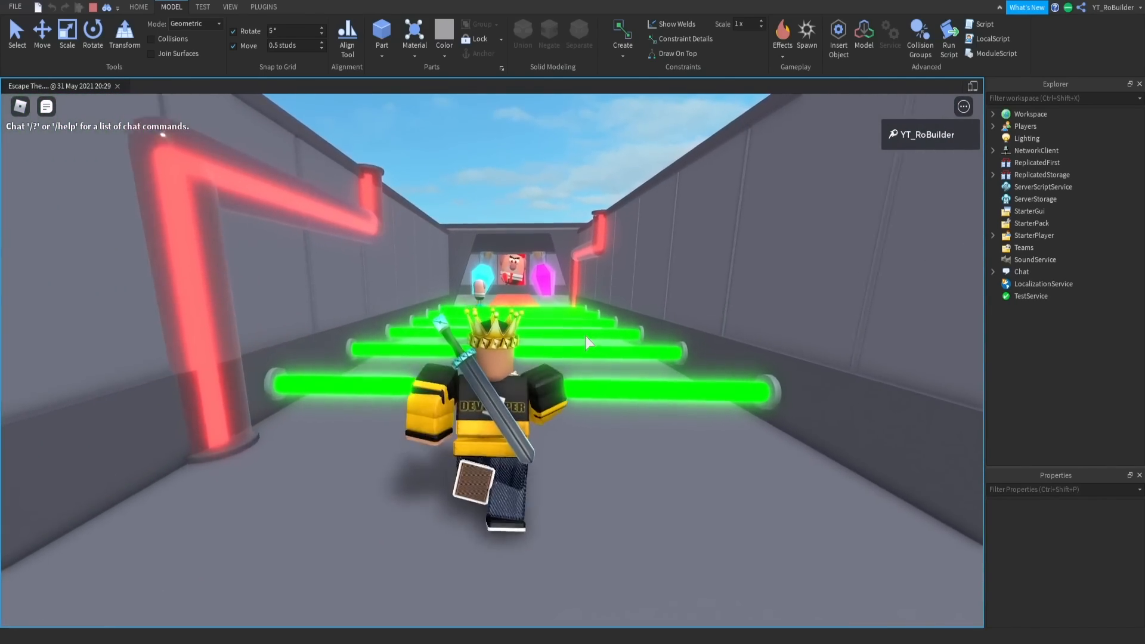
key("w")
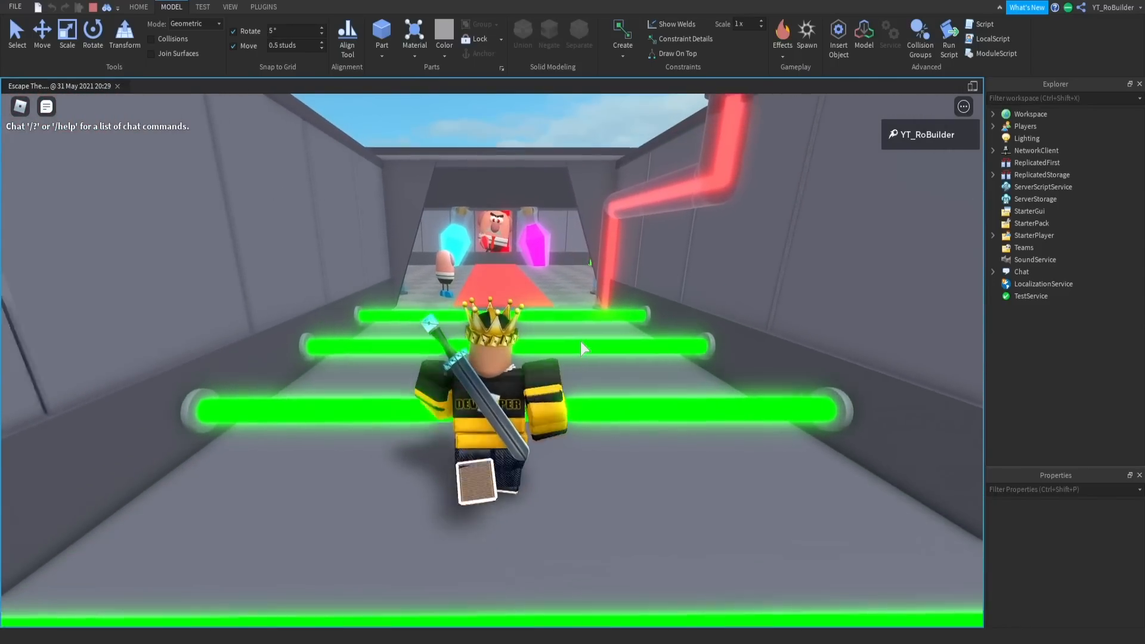
key("w")
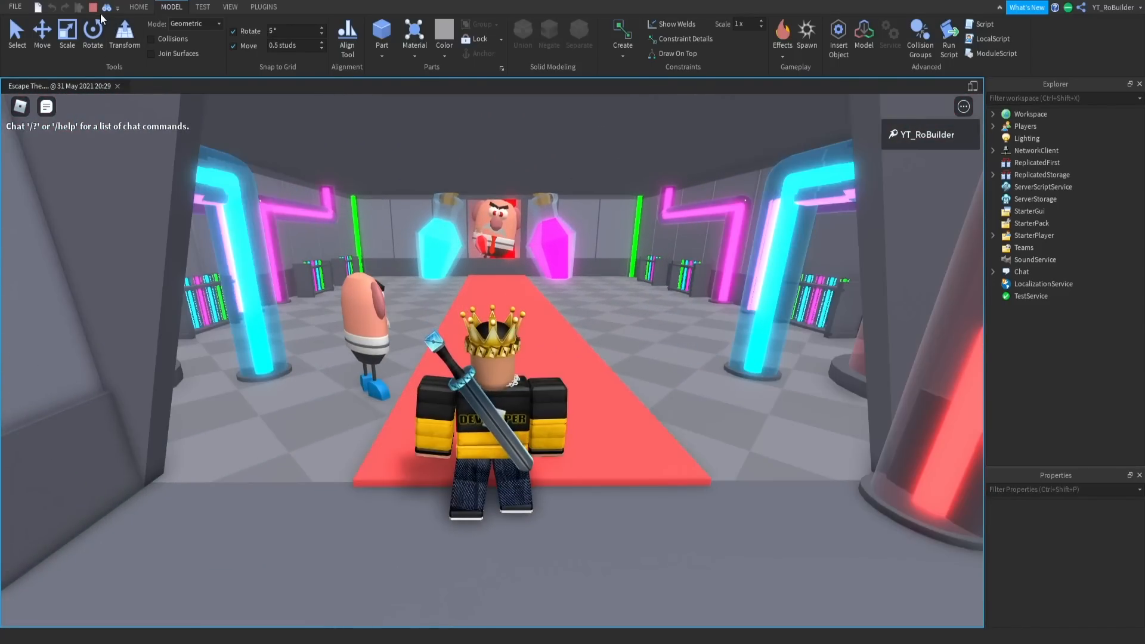
key("shift+F5")
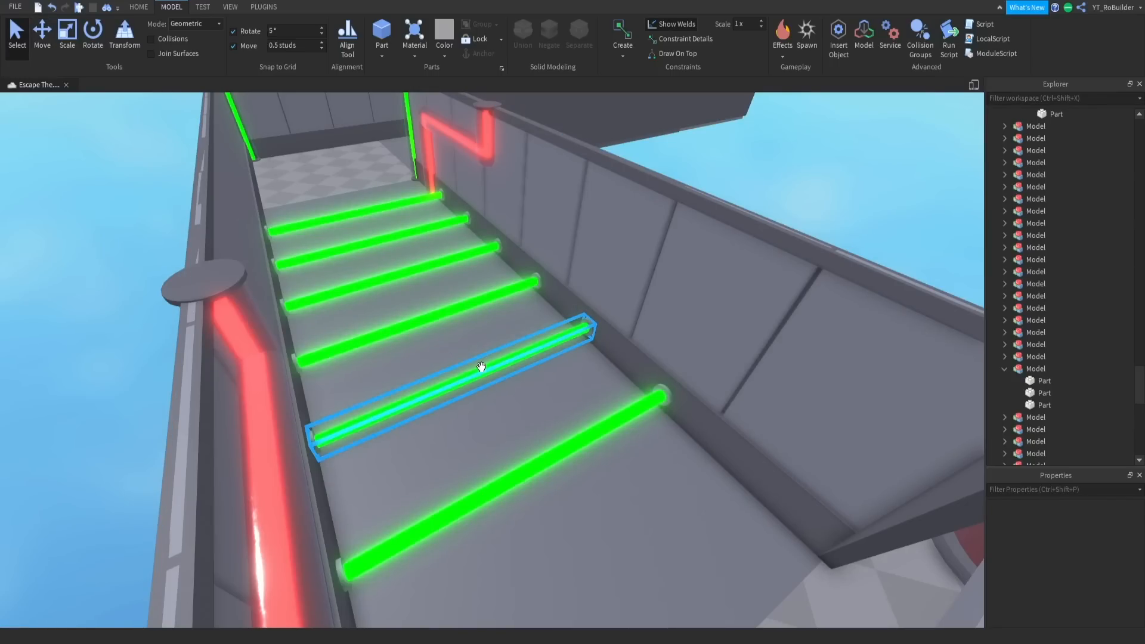
- Examine the pipe row, the corridor floor and the adjoining corridor from several angles
key("w")
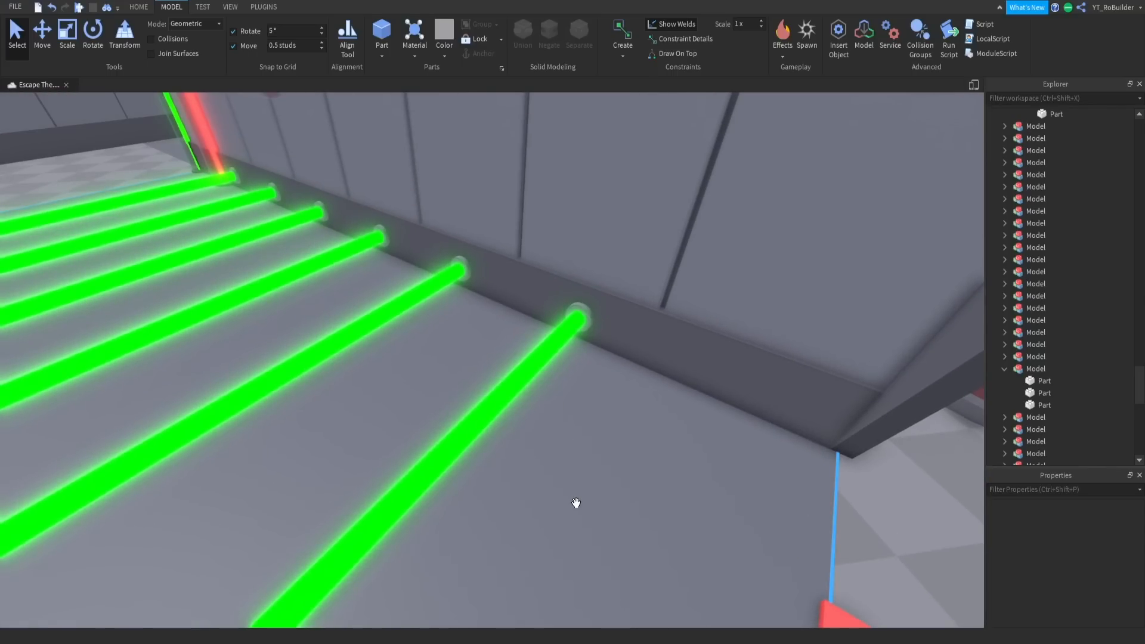
left_click(578, 438)
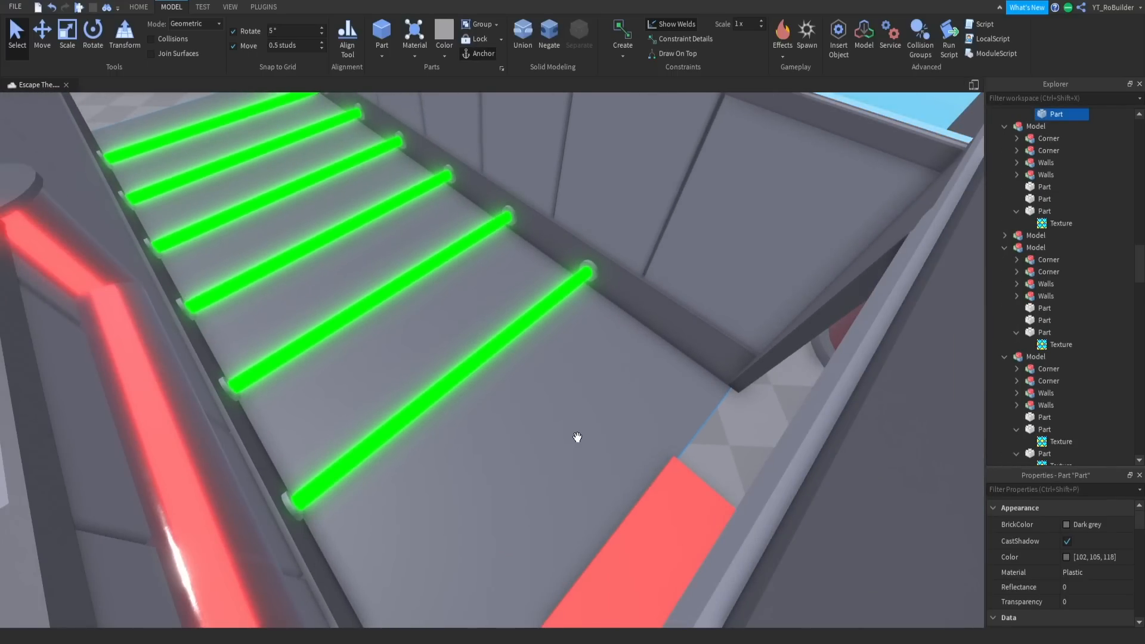
key("w")
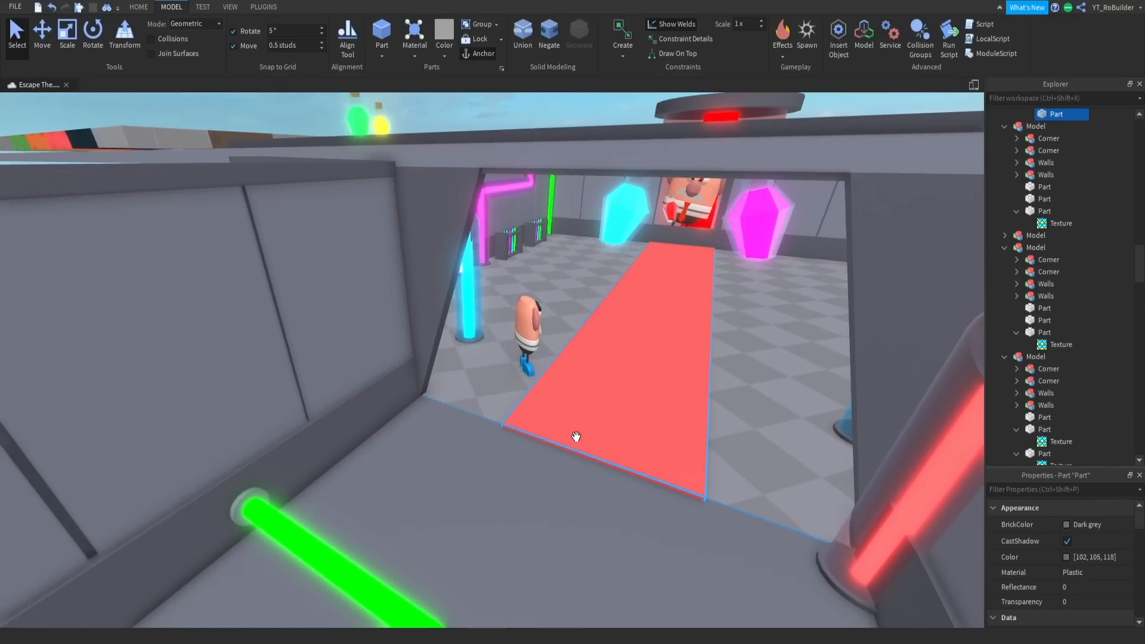
key("s")
right_click_drag(576, 437, 515, 444)
key("w")
left_click(515, 444)
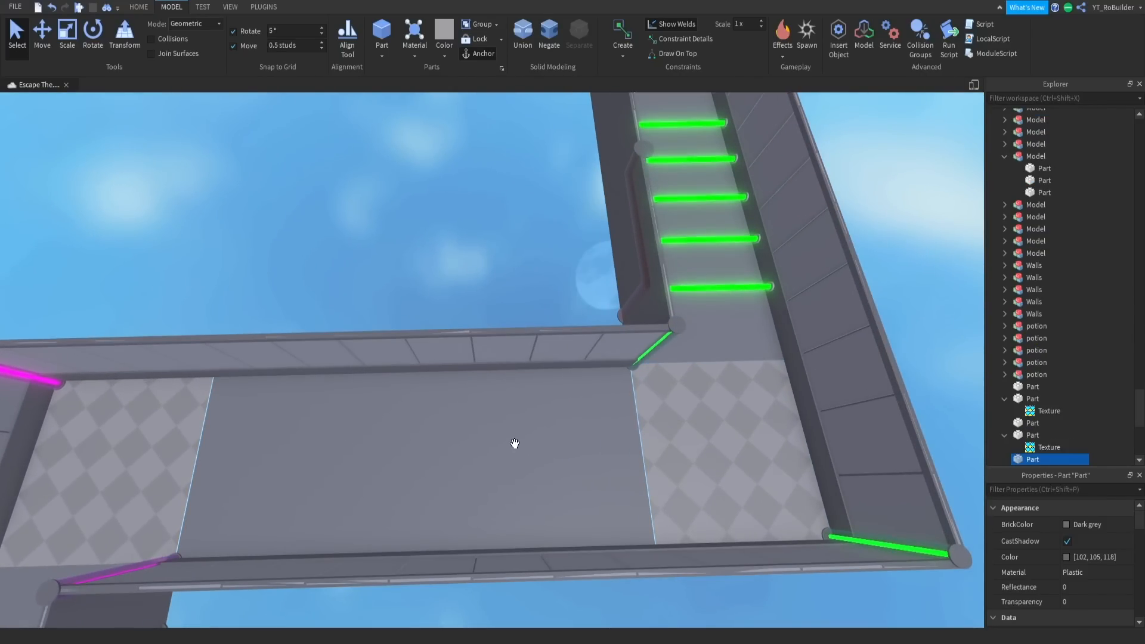
right_click_drag(591, 440, 590, 440)
key("w")
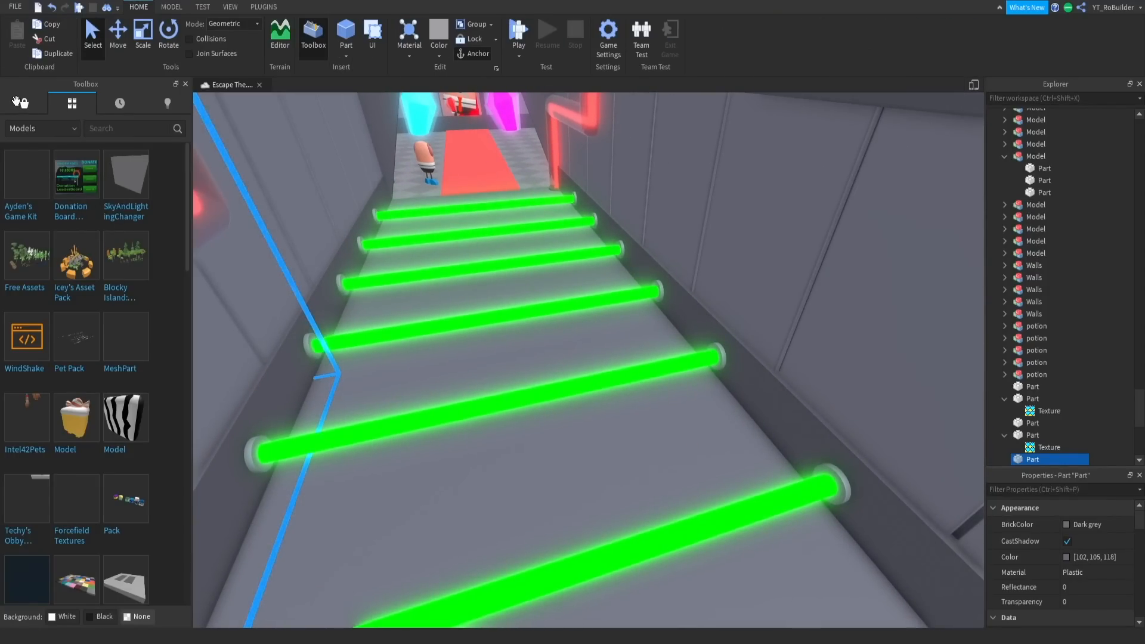
- Search the Toolbox marketplace models for "particle" and browse the results
left_click(18, 102)
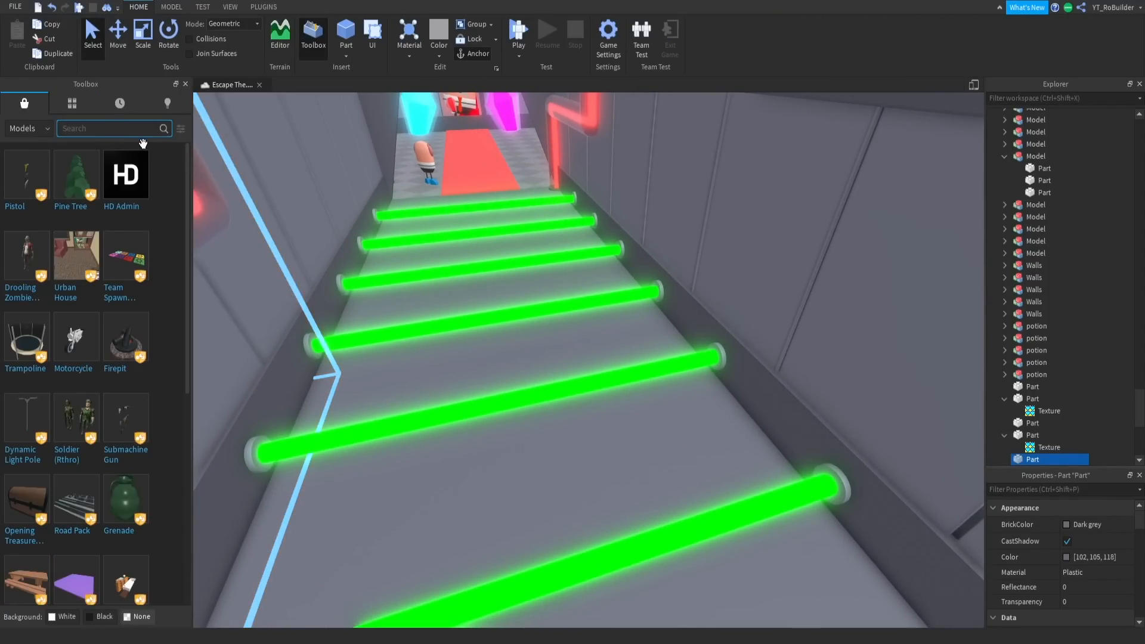
type("particle")
key("Return")
scroll(126, 366, "down", 5)
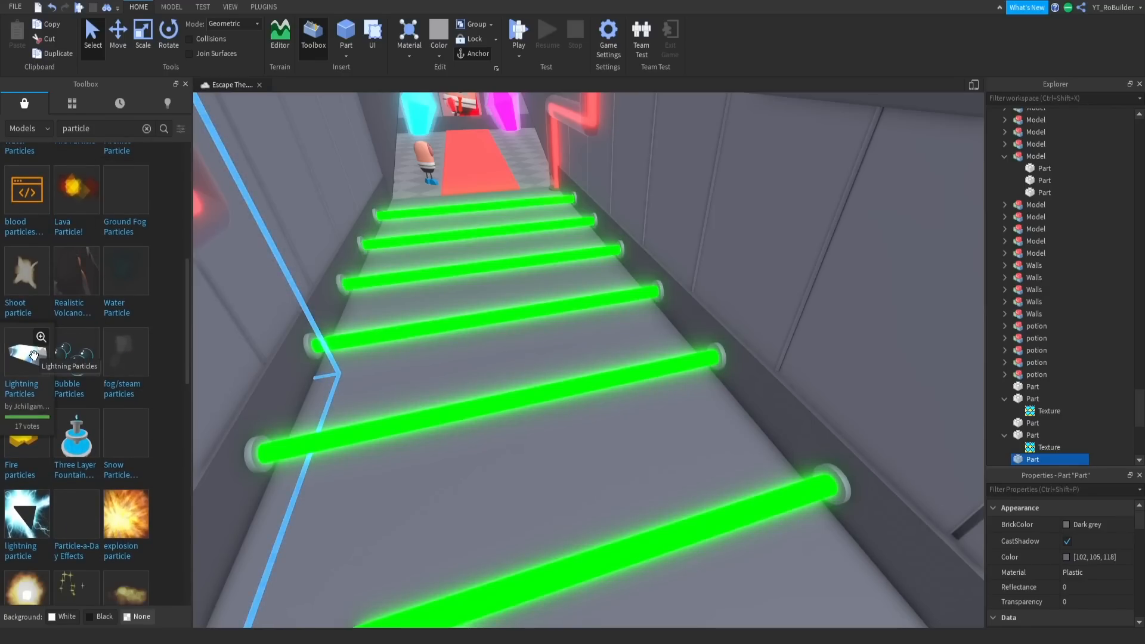
- Try out the Lightning Particles model in the corridor and remove it from the map
left_click(34, 356)
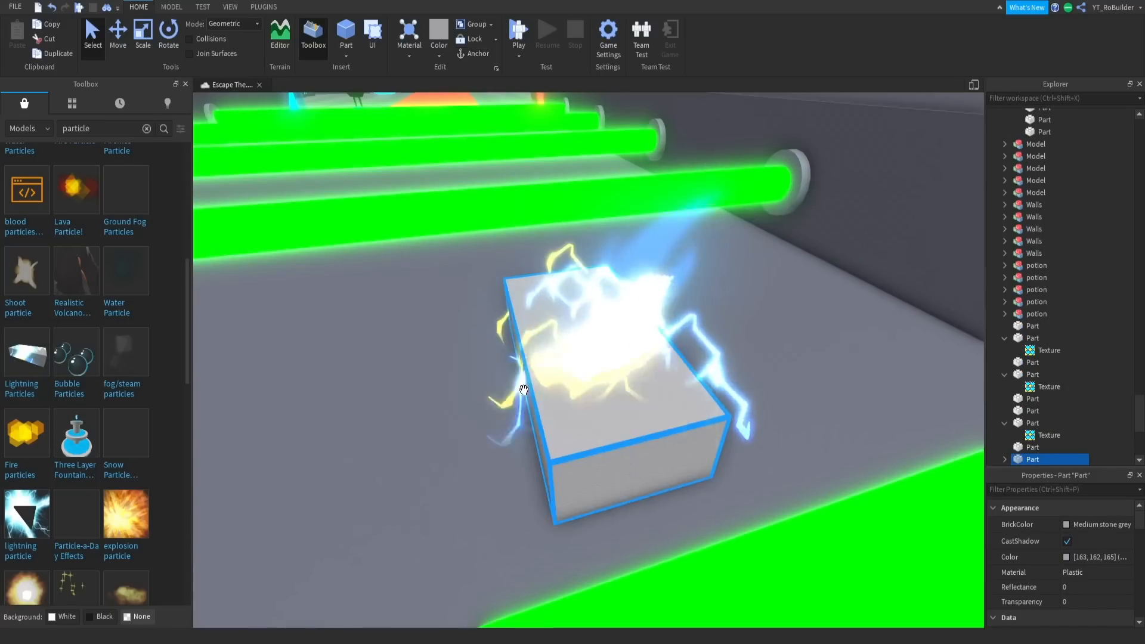
right_click_drag(616, 381, 602, 358)
key("Delete")
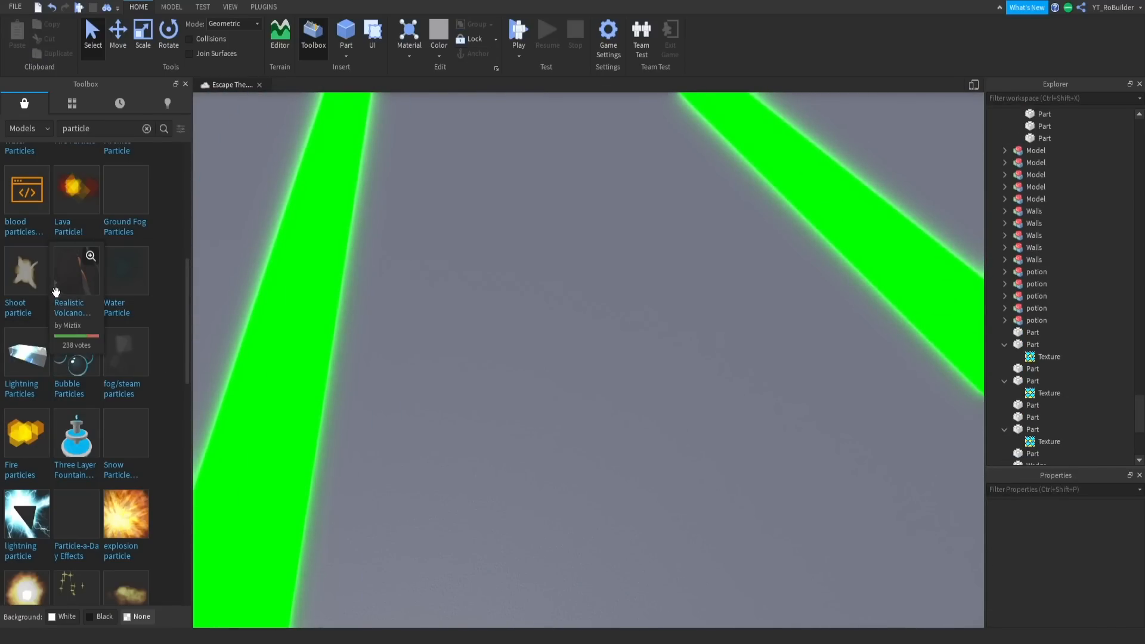
- Insert the Particle Pack #1 model and place it on the roof of the lab room
scroll(56, 292, "down", 10)
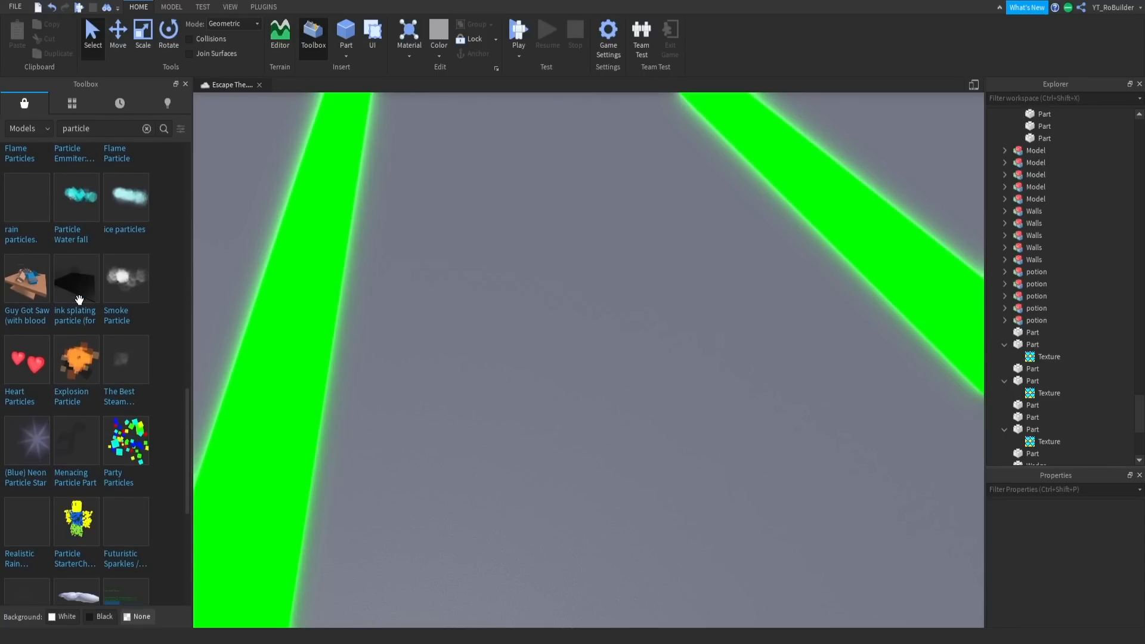
scroll(79, 299, "down", 5)
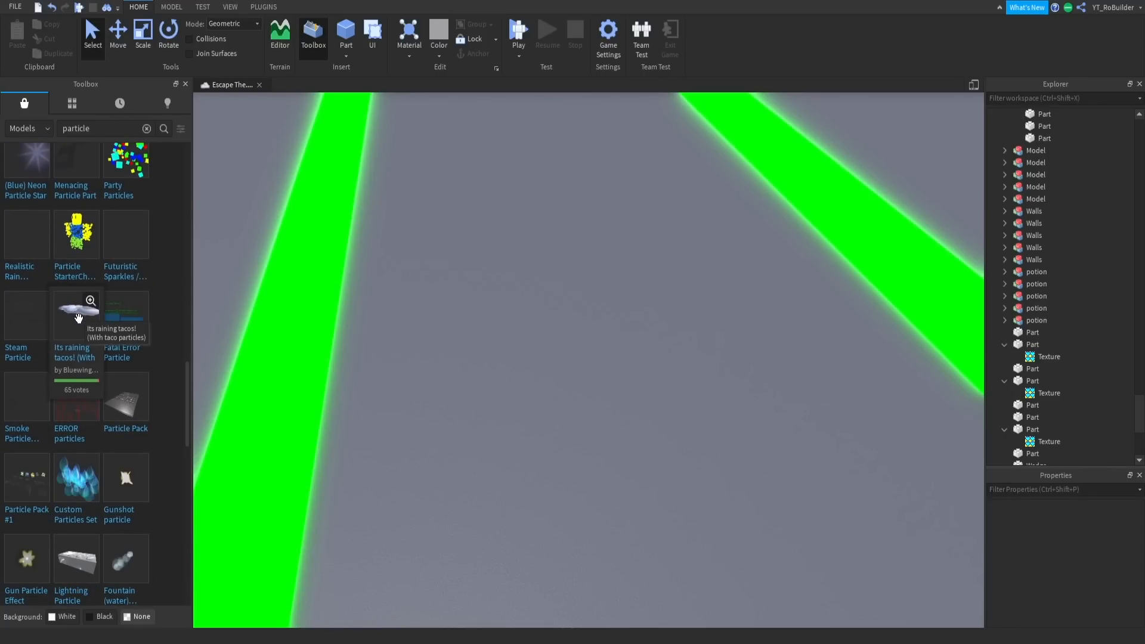
scroll(60, 418, "down", 3)
left_click(33, 300)
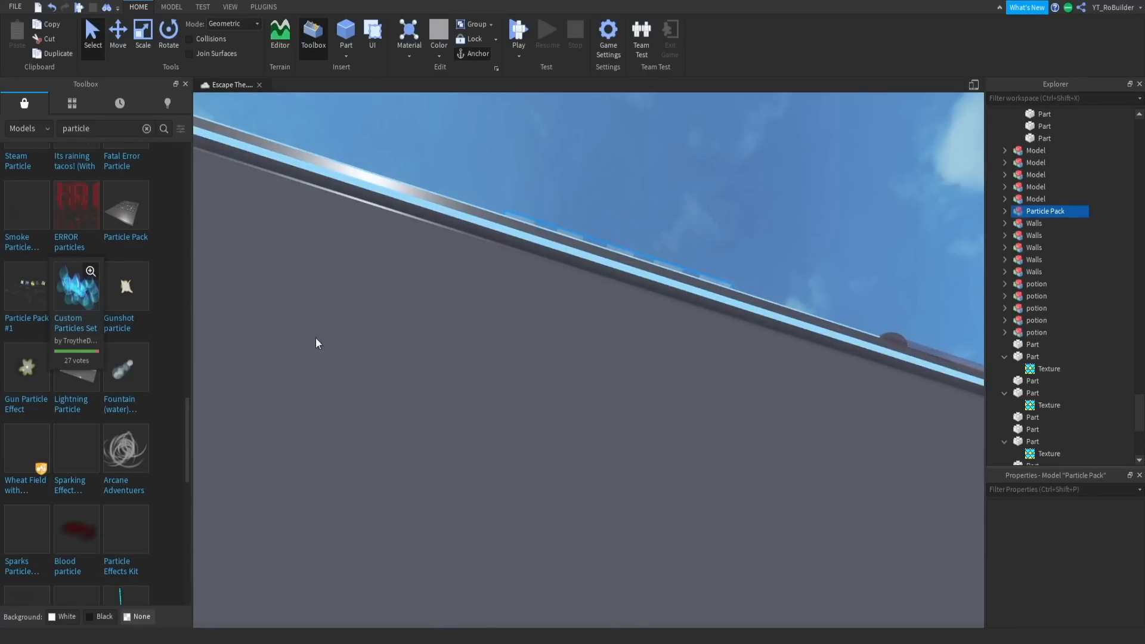
key("f")
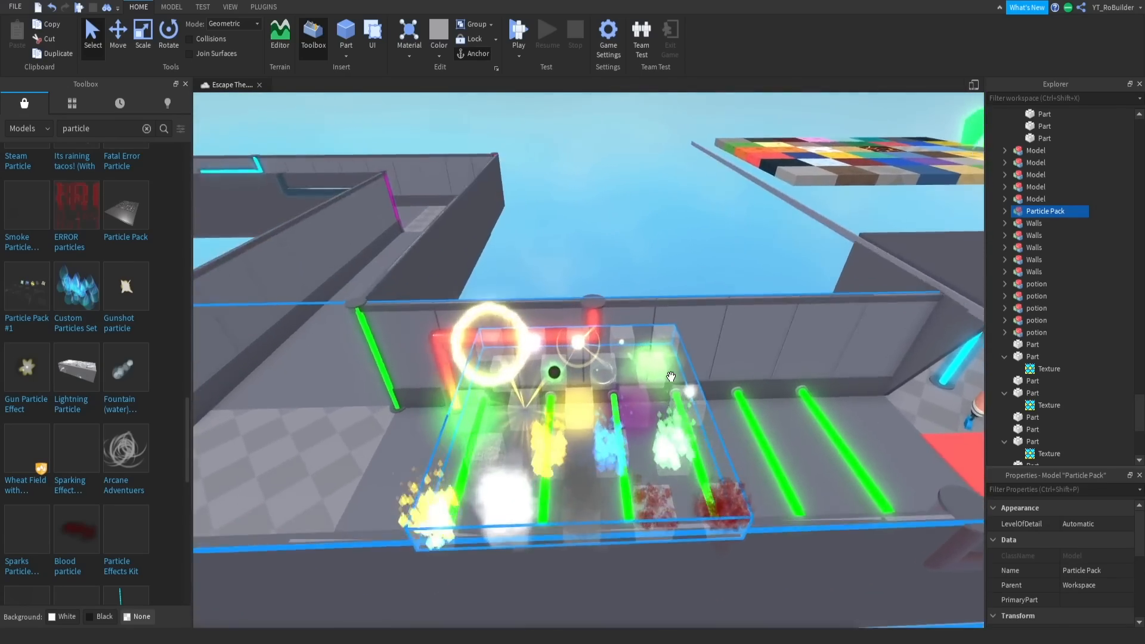
right_click_drag(671, 377, 671, 376)
left_click_drag(671, 376, 695, 293)
scroll(737, 301, "down", 4)
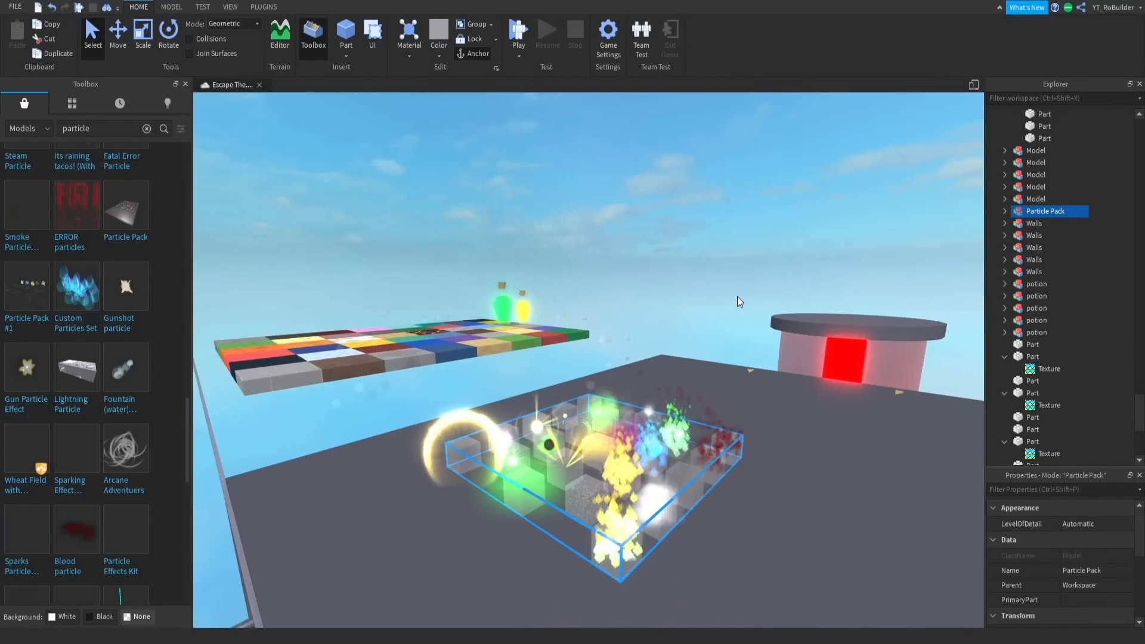
- Examine the particle pack's effects and add the blue fire particle model on the lab roof
left_click(739, 302)
scroll(737, 296, "up", 3)
right_click_drag(739, 302, 737, 296)
scroll(738, 296, "down", 3)
scroll(737, 295, "up", 4)
scroll(738, 296, "down", 4)
scroll(737, 296, "down", 3)
left_click_drag(671, 365, 502, 473)
scroll(409, 324, "down", 4)
scroll(525, 478, "up", 5)
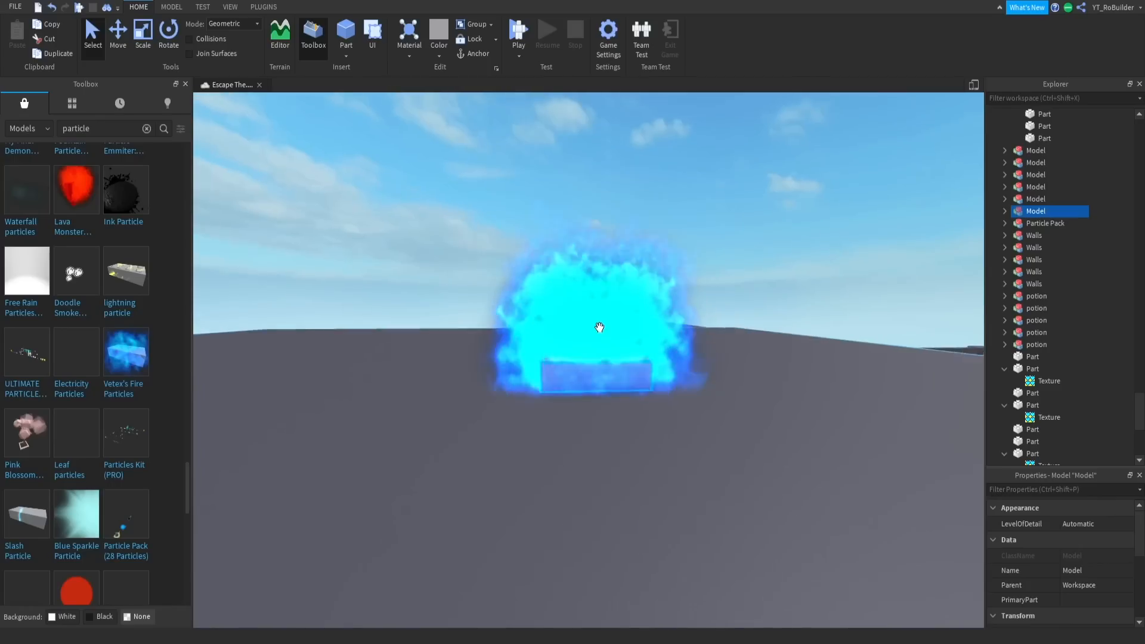
scroll(599, 328, "up", 3)
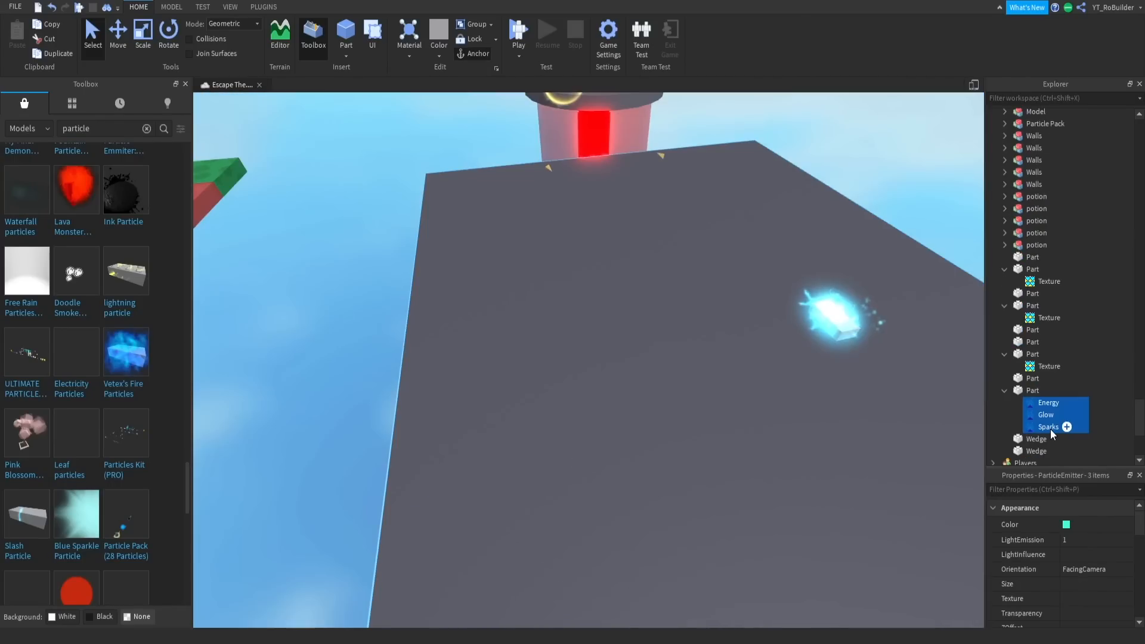
- Copy the Energy, Glow and Sparks particle emitters from the glowing block, delete the block, and return to the pipe row
right_click(1050, 425)
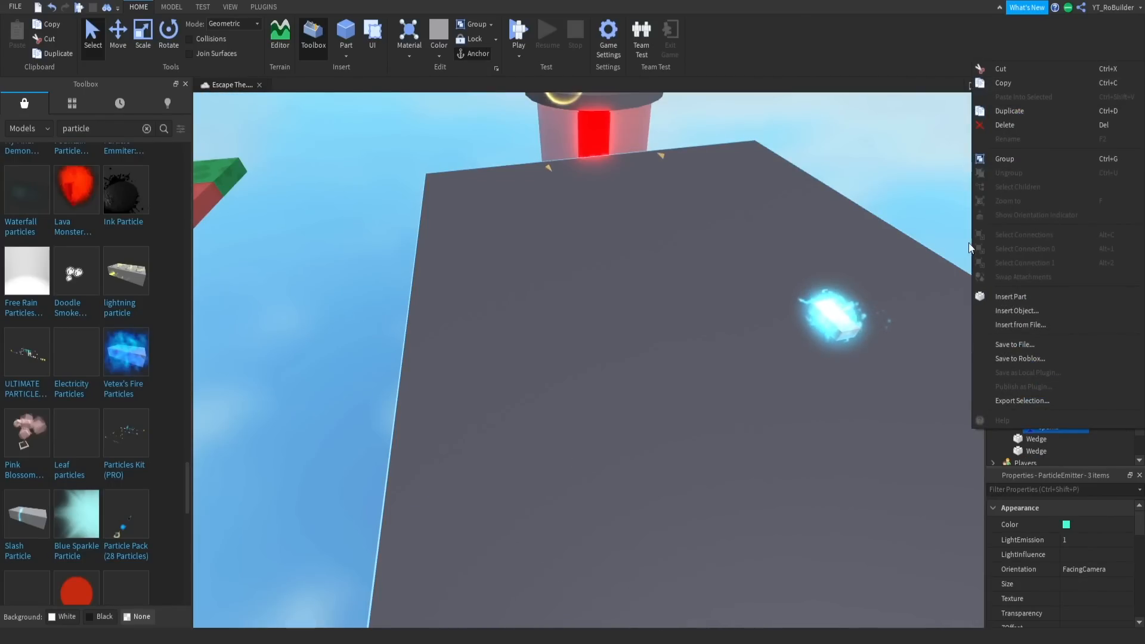
left_click(1005, 87)
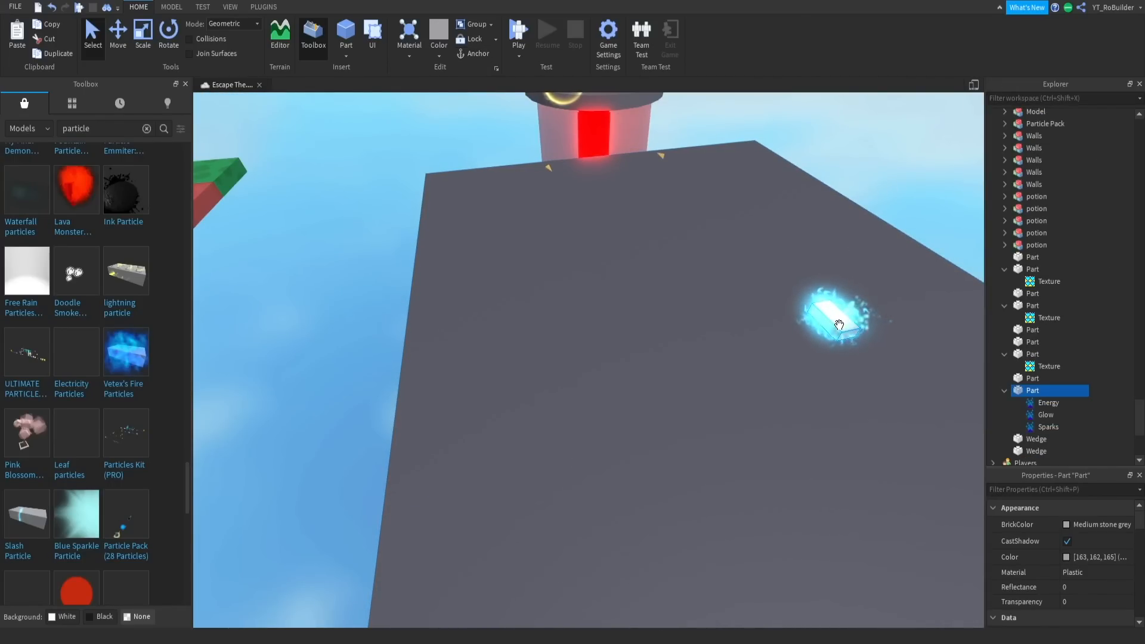
key("Delete")
right_click_drag(839, 325, 571, 418)
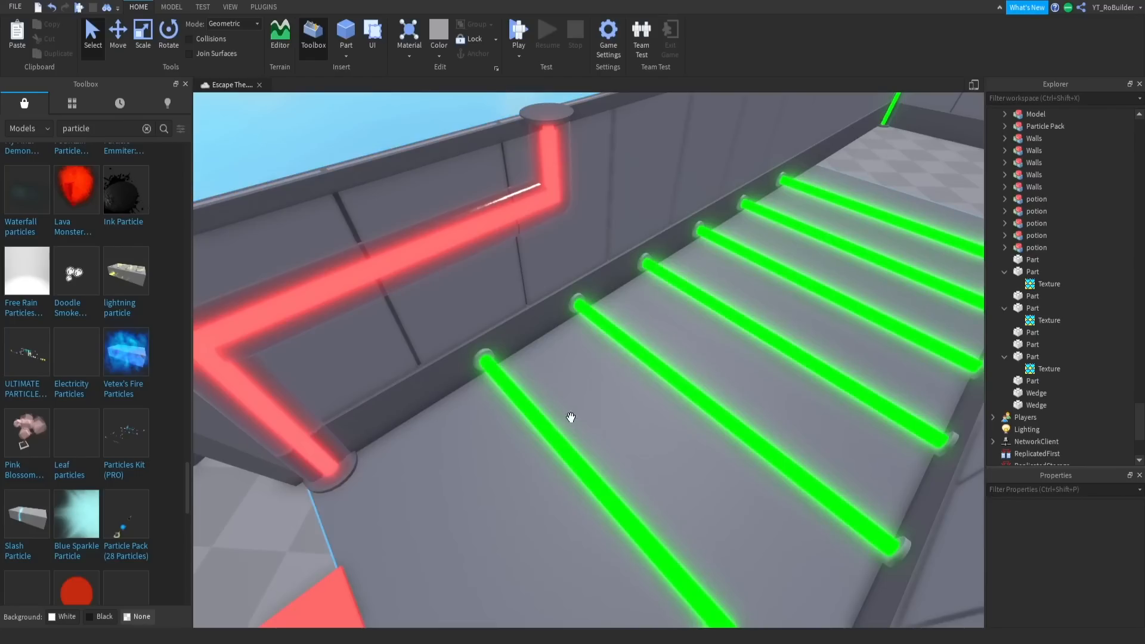
- Paste the Energy, Glow and Sparks emitters into the green neon part of the nearest pipe
left_click(548, 438)
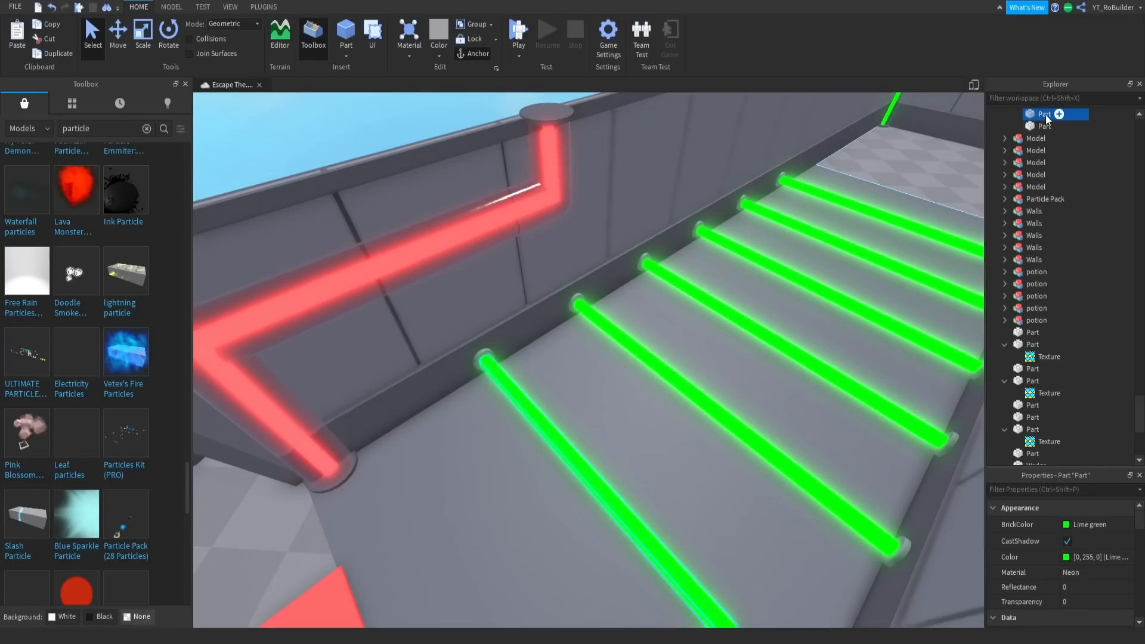
right_click(1046, 114)
left_click(1019, 155)
scroll(722, 329, "up", 3)
right_click_drag(722, 329, 721, 329)
key("s")
key("w")
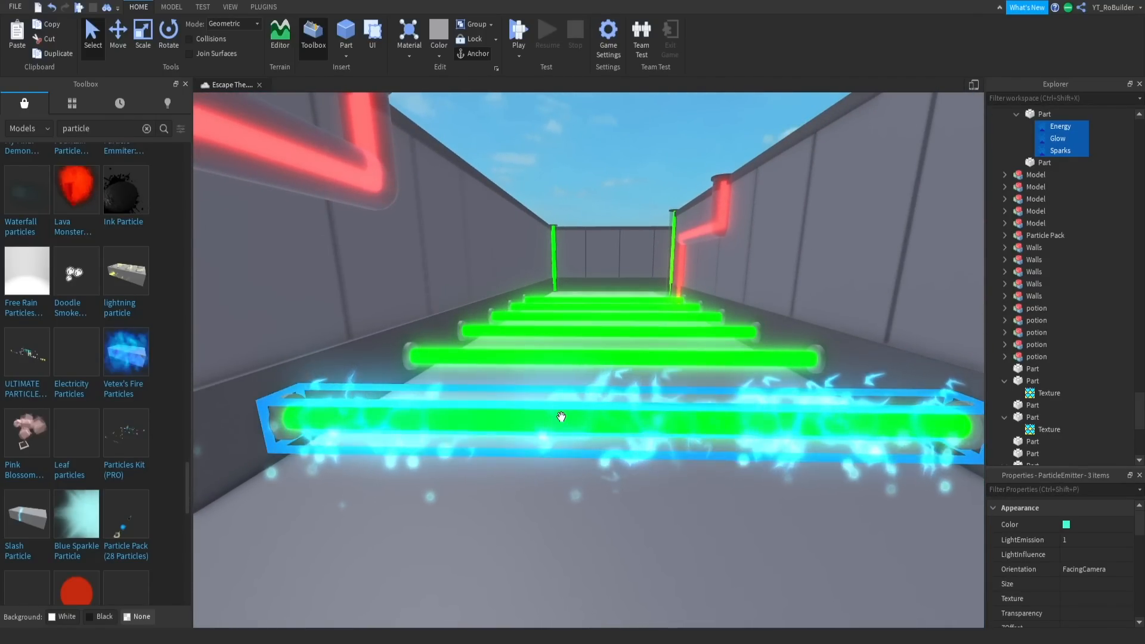
- Recolor the pipe's Sparks emitter to green (0, 255, 0) and delete its Energy emitter
scroll(619, 408, "down", 2)
right_click_drag(640, 493, 640, 493)
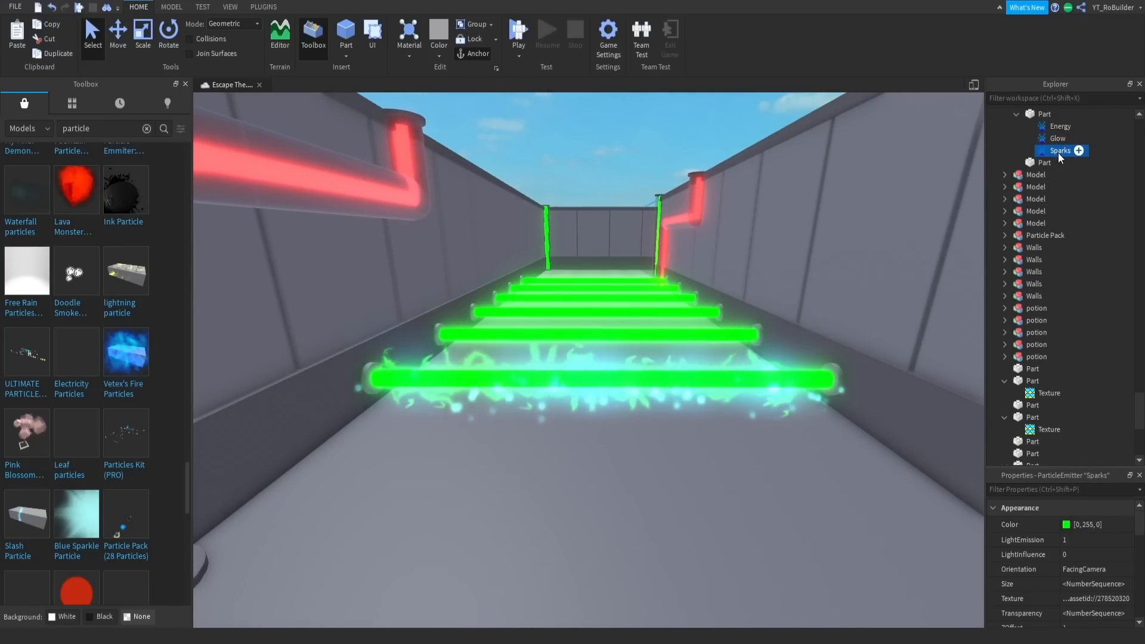
left_click(1058, 126)
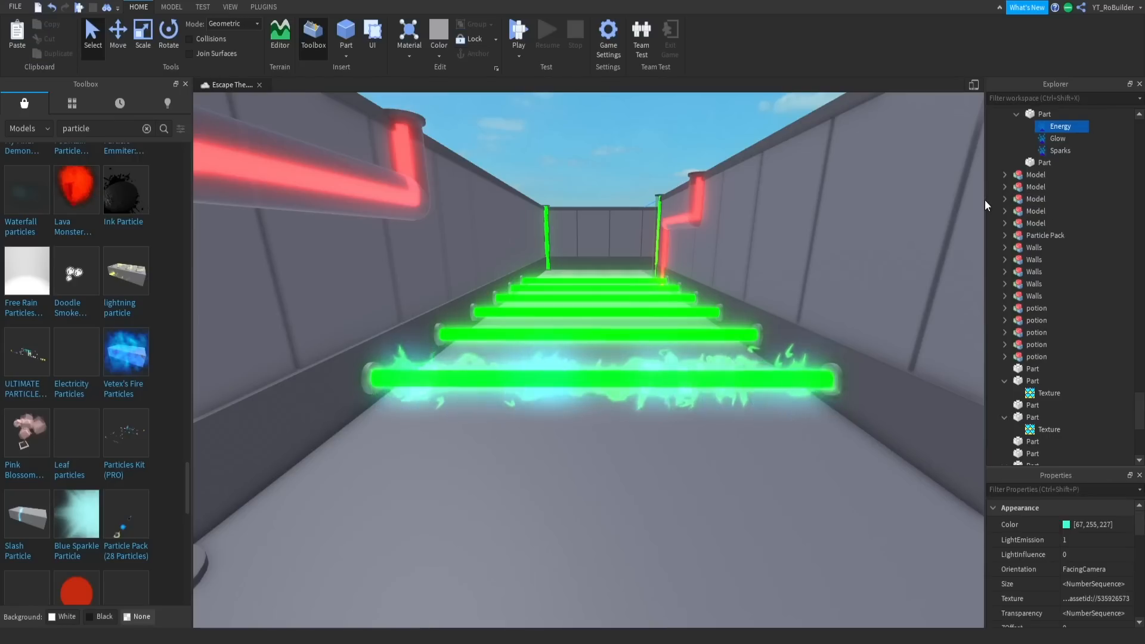
key("Delete")
- Set the Glow emitter's color to yellow (255, 255, 0) and its size to 2
left_click(1057, 126)
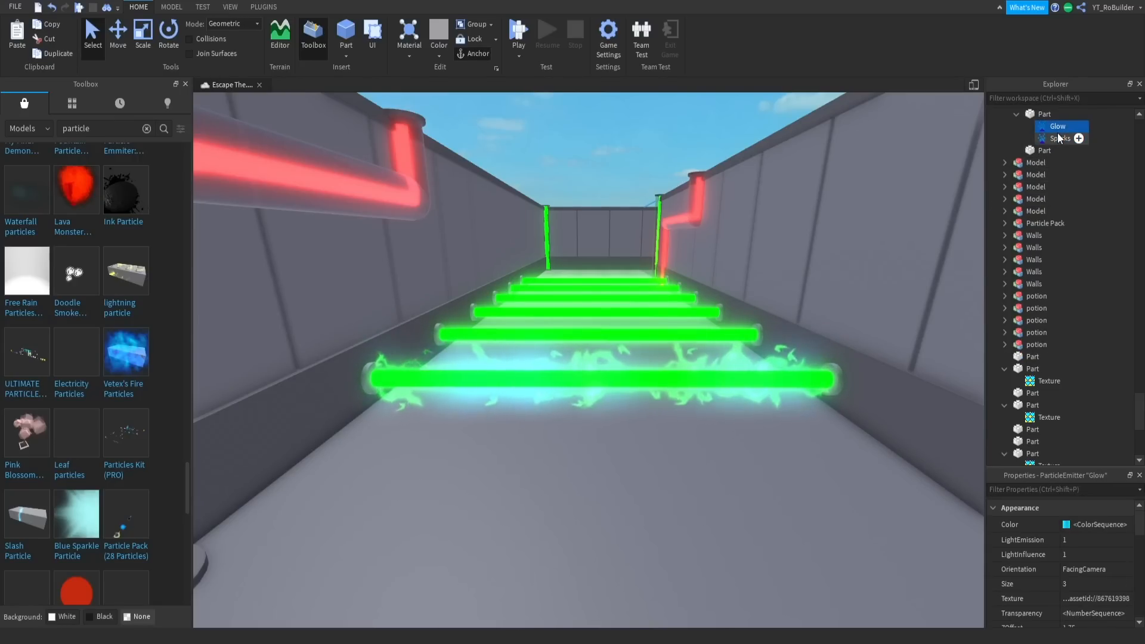
left_click(1067, 527)
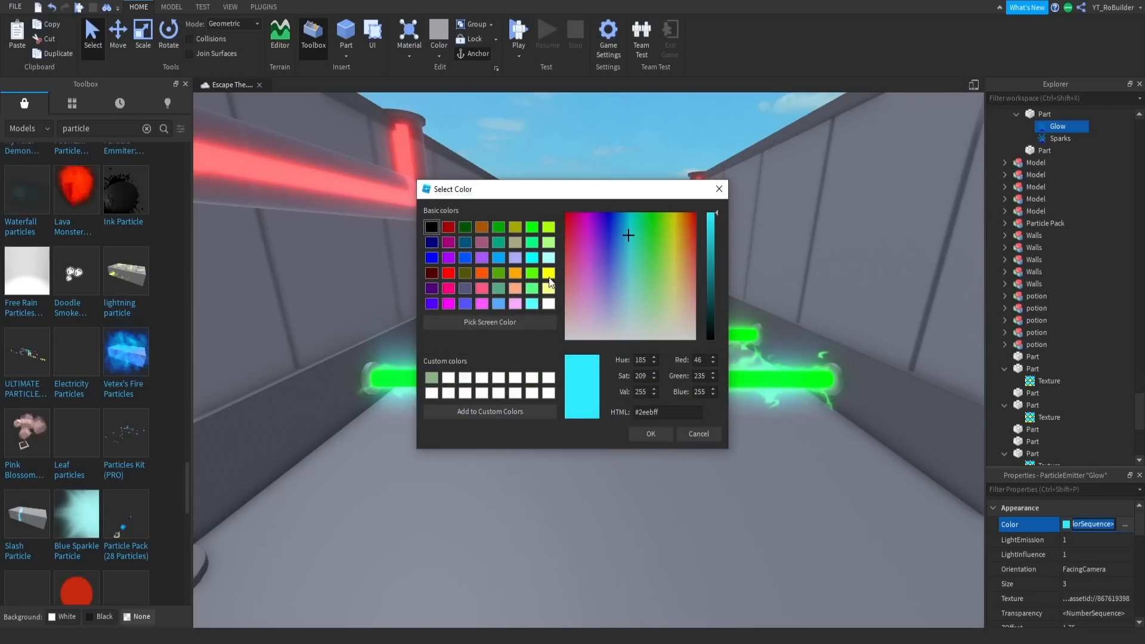
left_click(654, 435)
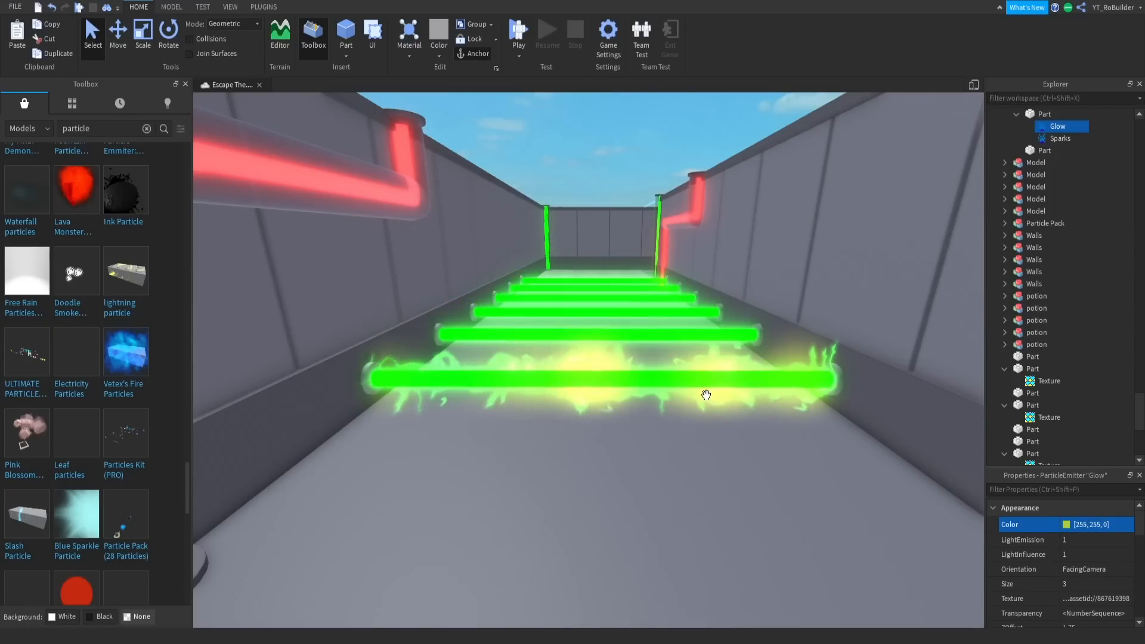
right_click_drag(706, 395, 707, 394)
key("w")
key("s")
key("w")
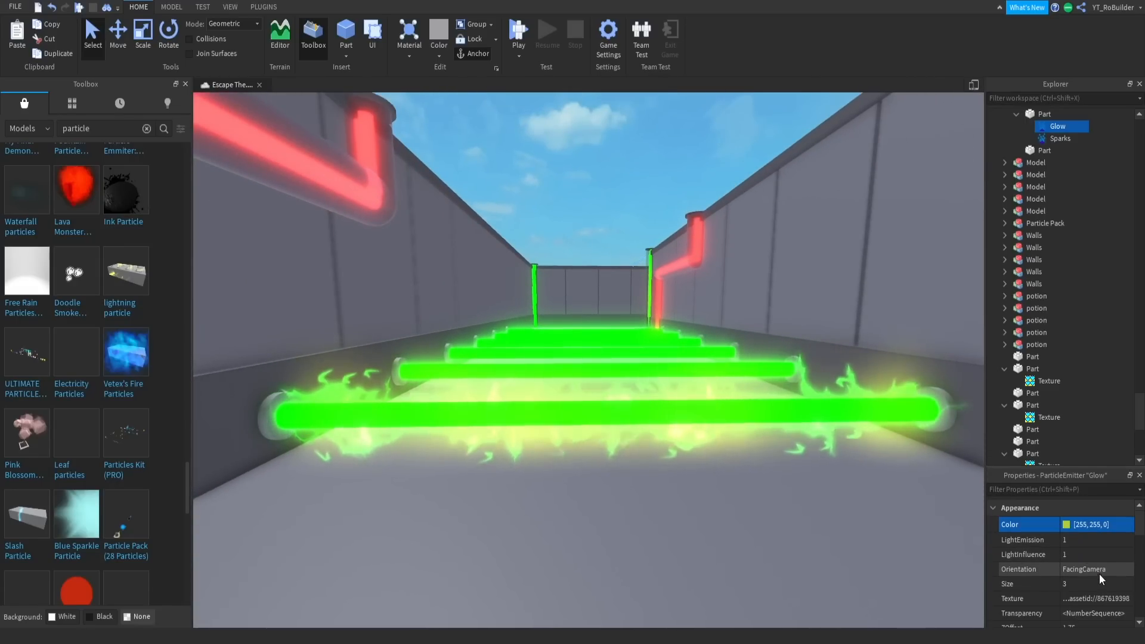
left_click(1077, 585)
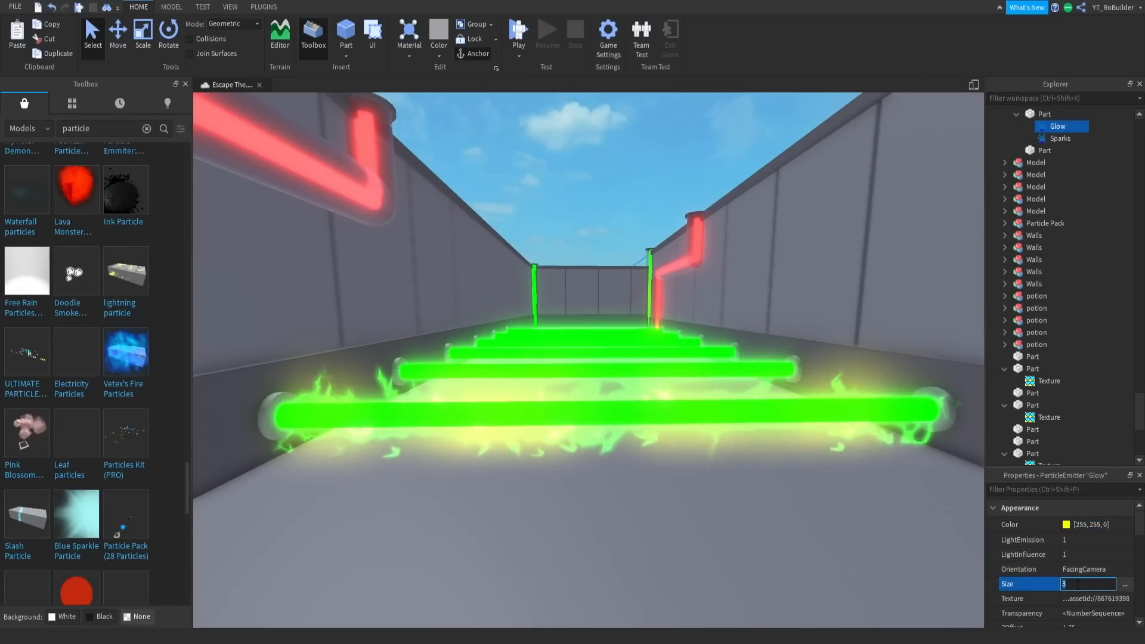
key("Return")
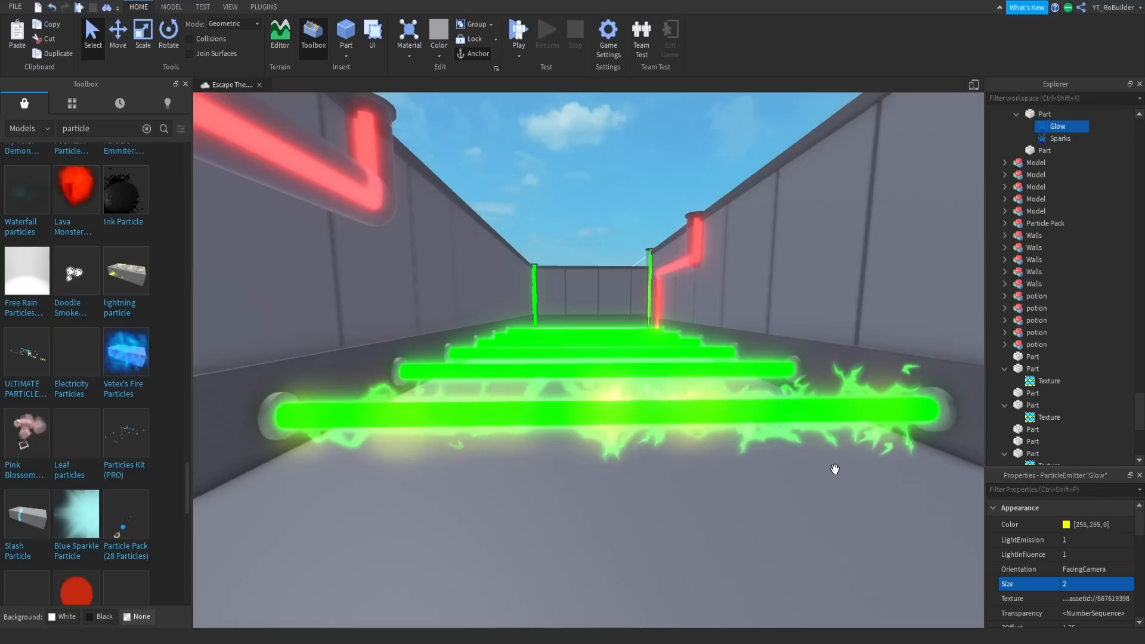
scroll(1076, 547, "down", 2)
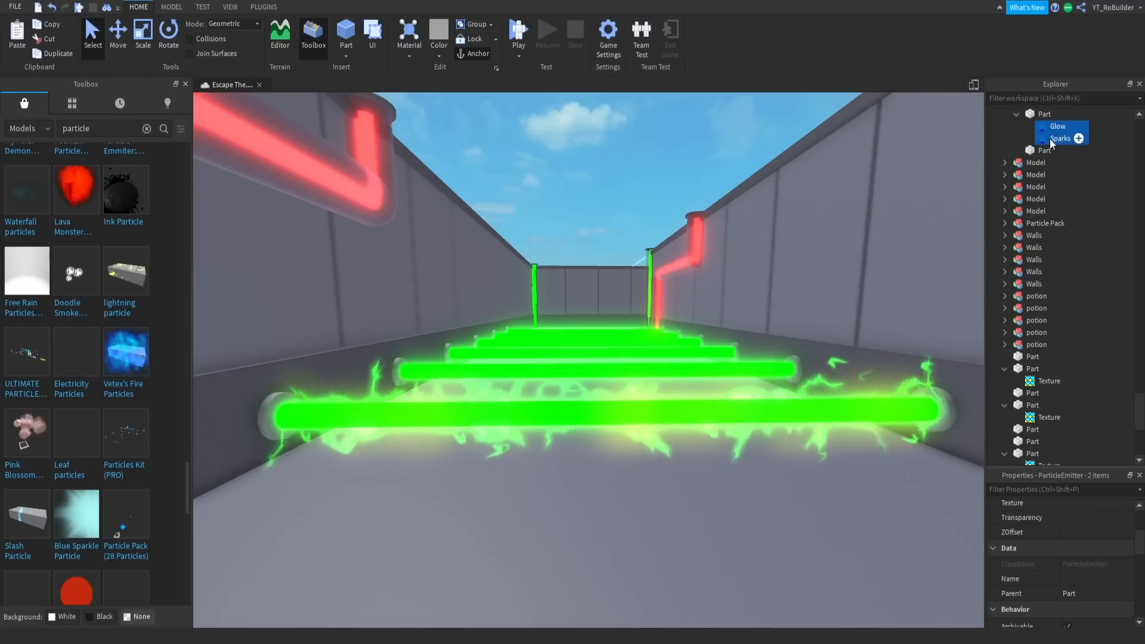
- Copy the Glow and Sparks emitters into the green neon parts of the other five pipes
right_click(1050, 140)
left_click(1007, 163)
right_click_drag(682, 263, 677, 254)
scroll(677, 255, "down", 3)
left_click(711, 345, "alt")
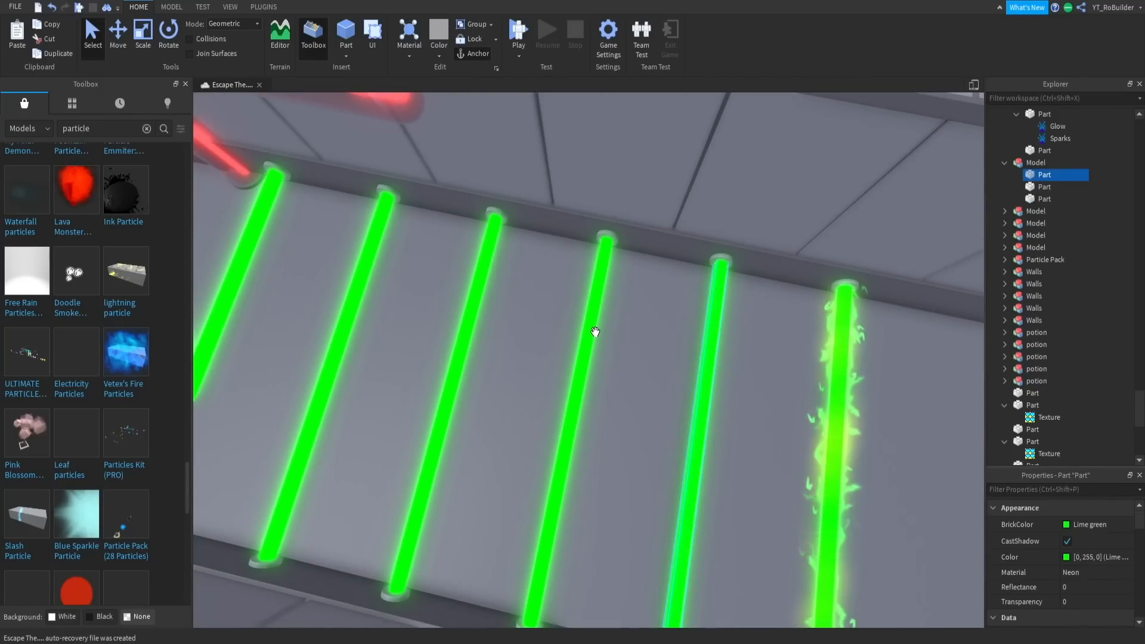
right_click_drag(681, 311, 682, 314)
left_click(682, 311)
scroll(682, 314, "down", 3)
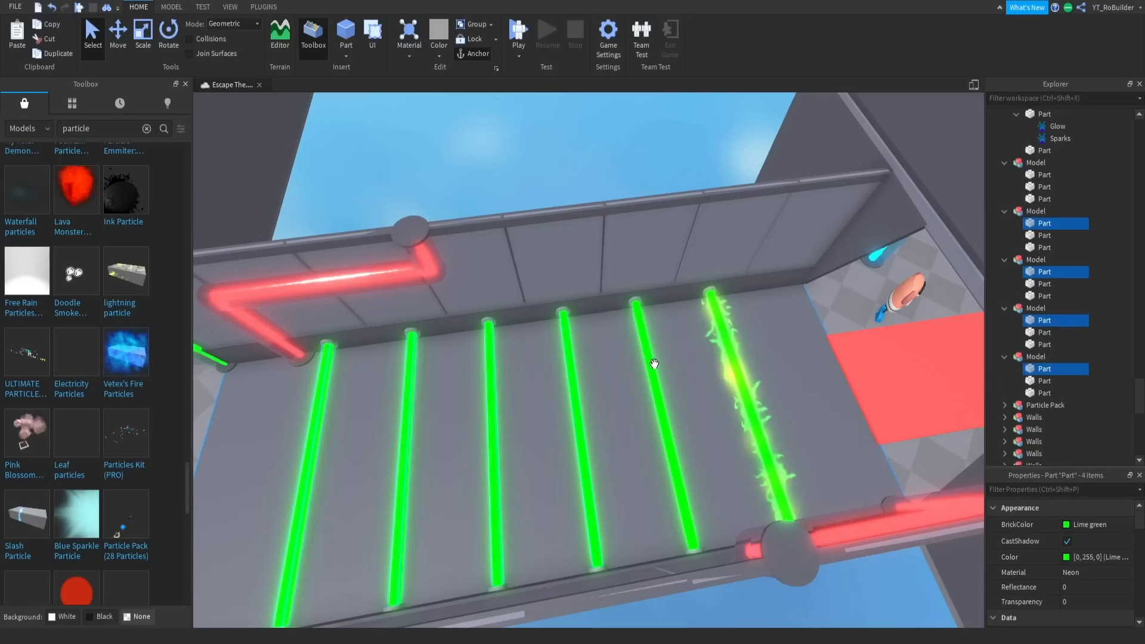
right_click(1041, 175)
left_click(1025, 211)
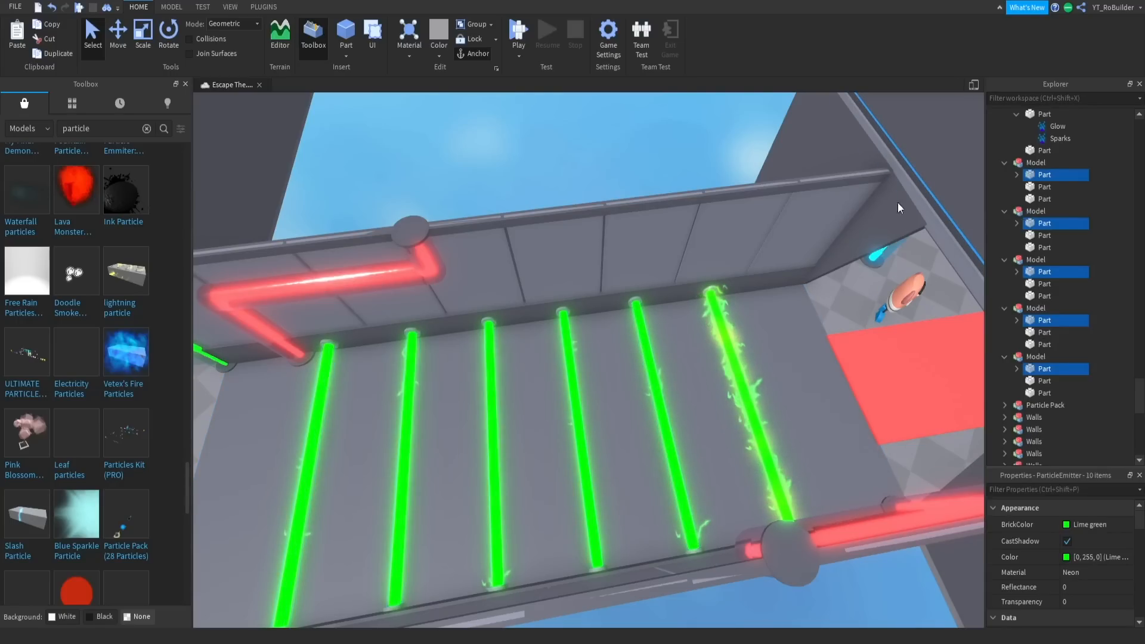
- Examine the particle effects along the whole pipe row and the corridor that follows it
left_click(755, 297)
right_click_drag(756, 296, 763, 300)
key("w")
key("s")
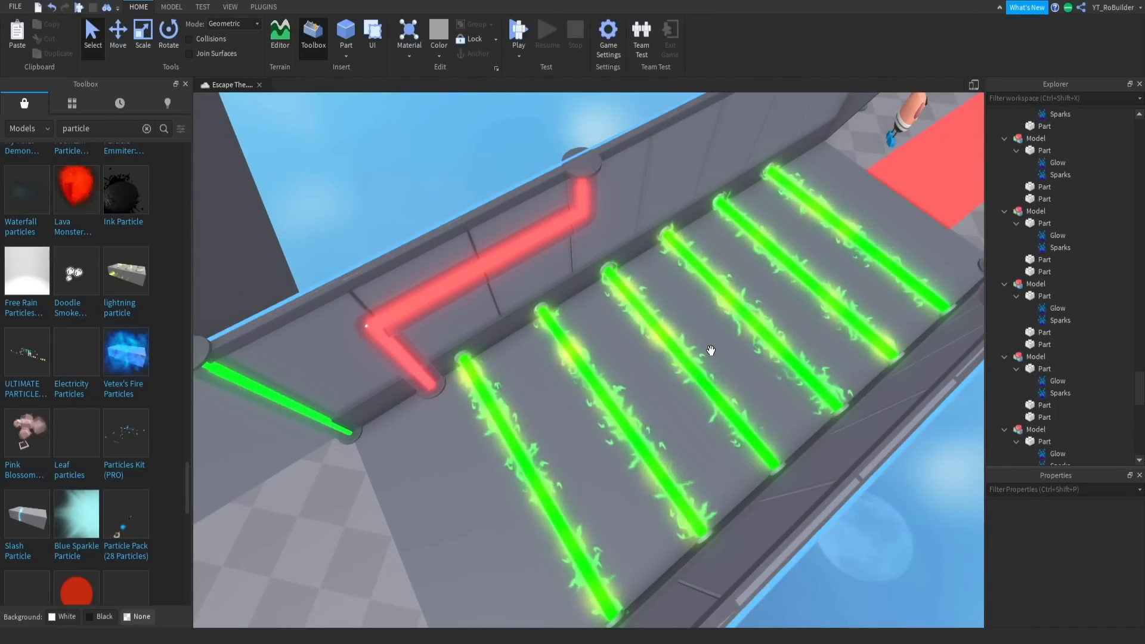
right_click_drag(690, 356, 678, 354)
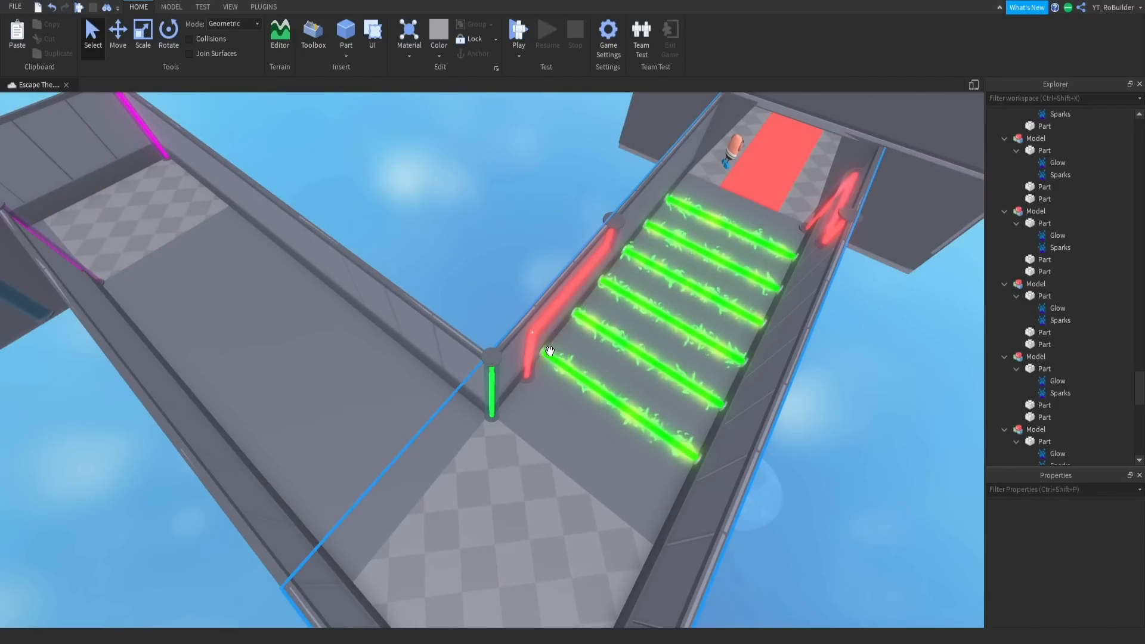
right_click_drag(574, 366, 533, 349)
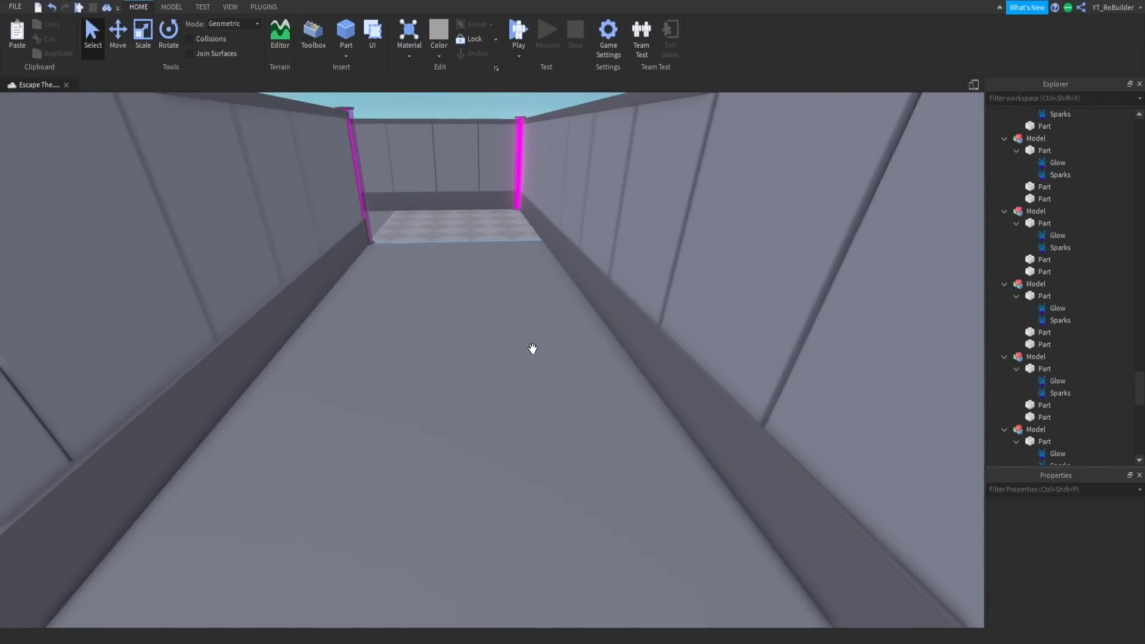
right_click_drag(467, 285, 466, 279)
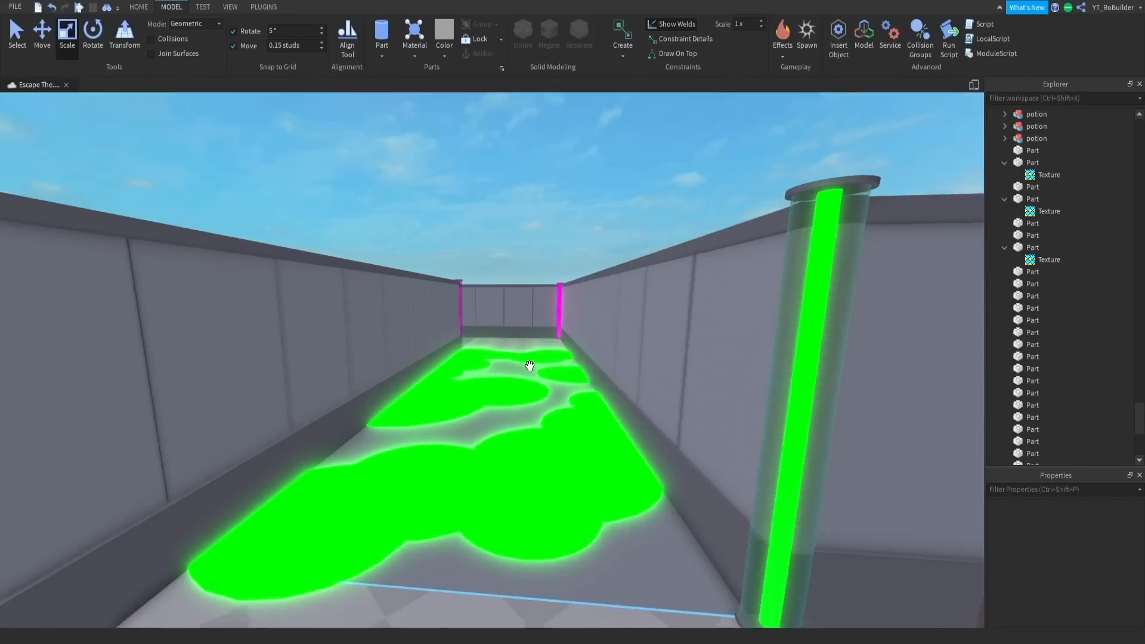
right_click_drag(529, 367, 530, 366)
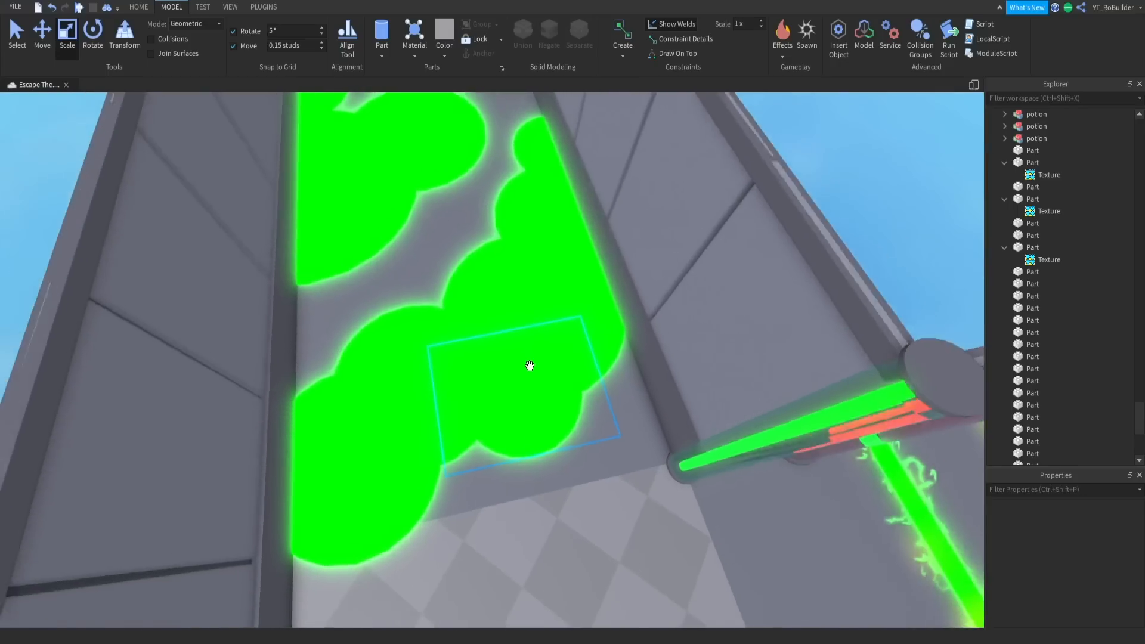
- Group all the green neon slime parts on the second corridor's floor into one model
middle_click_drag(529, 366, 400, 424)
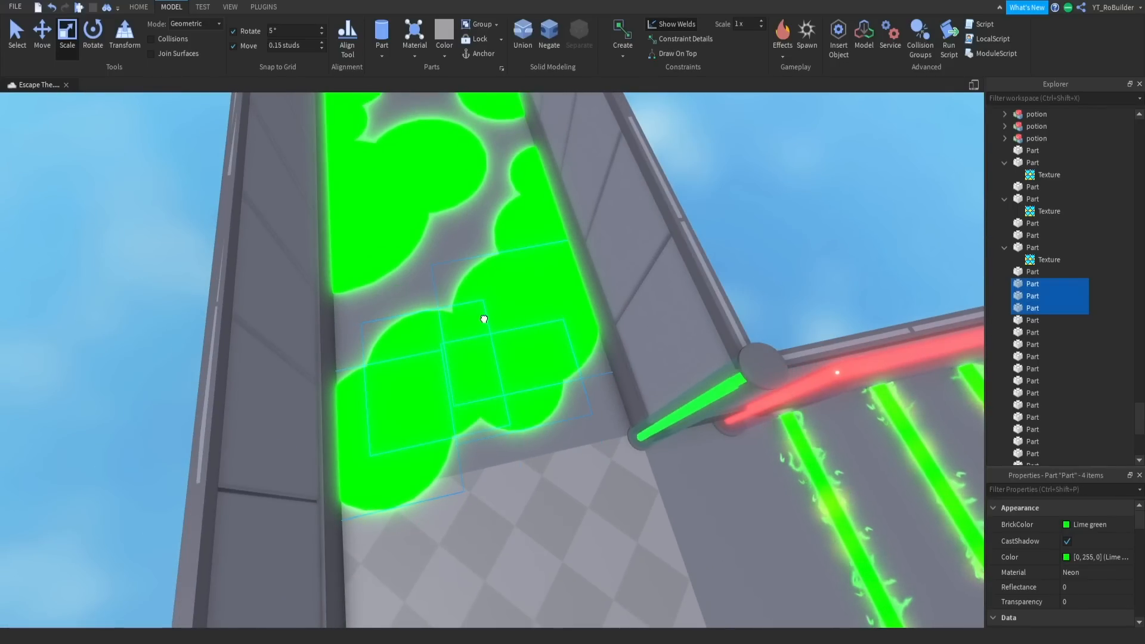
left_click(397, 231, "ctrl")
right_click_drag(378, 168, 379, 168)
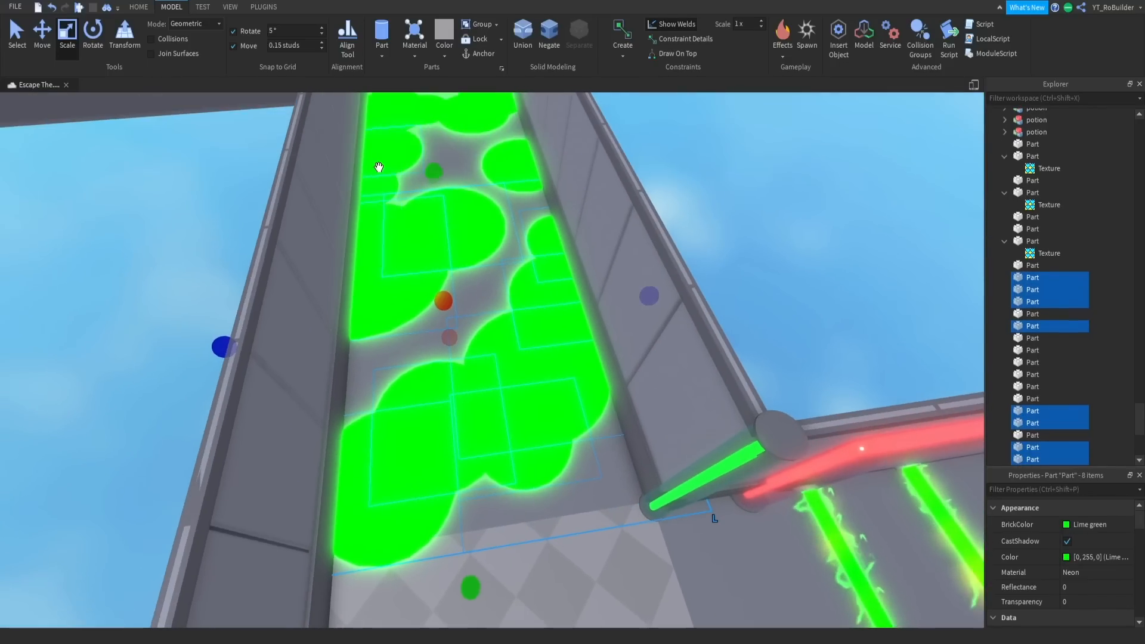
left_click(519, 173, "ctrl")
right_click_drag(500, 177, 501, 177)
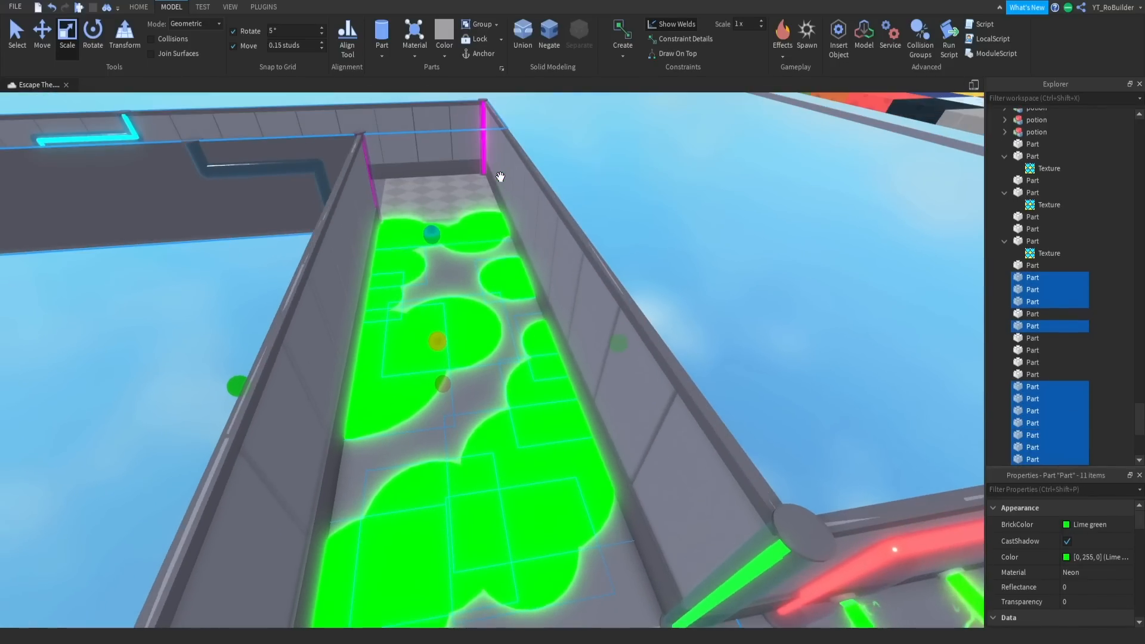
key("w")
right_click_drag(492, 223, 492, 224)
key("s")
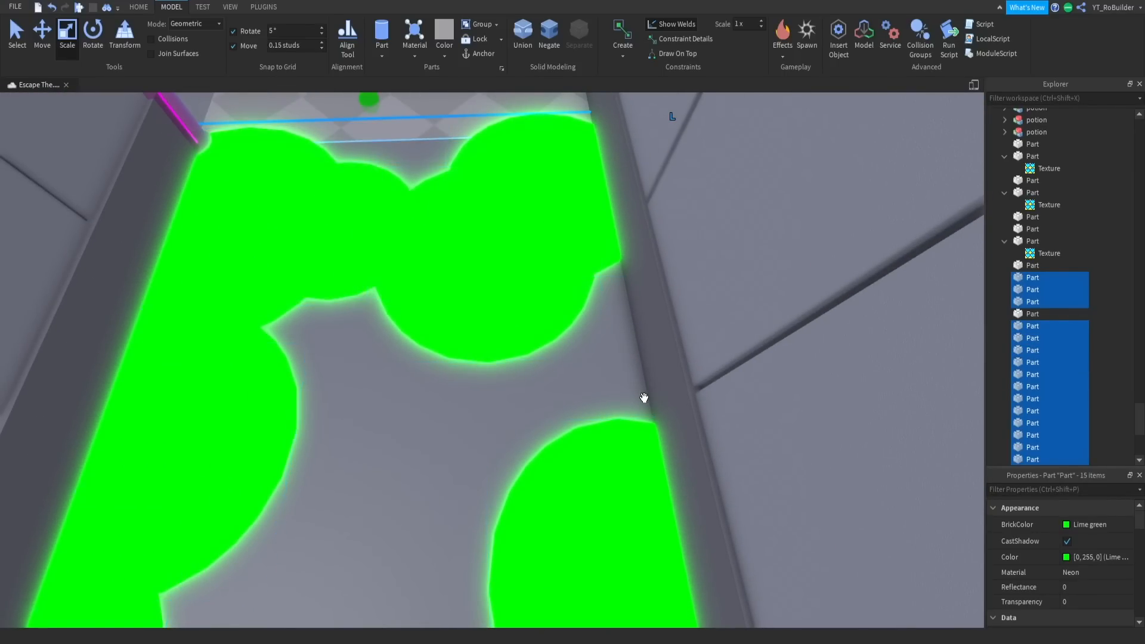
key("ctrl+g")
right_click_drag(498, 366, 500, 373)
scroll(499, 369, "down", 5)
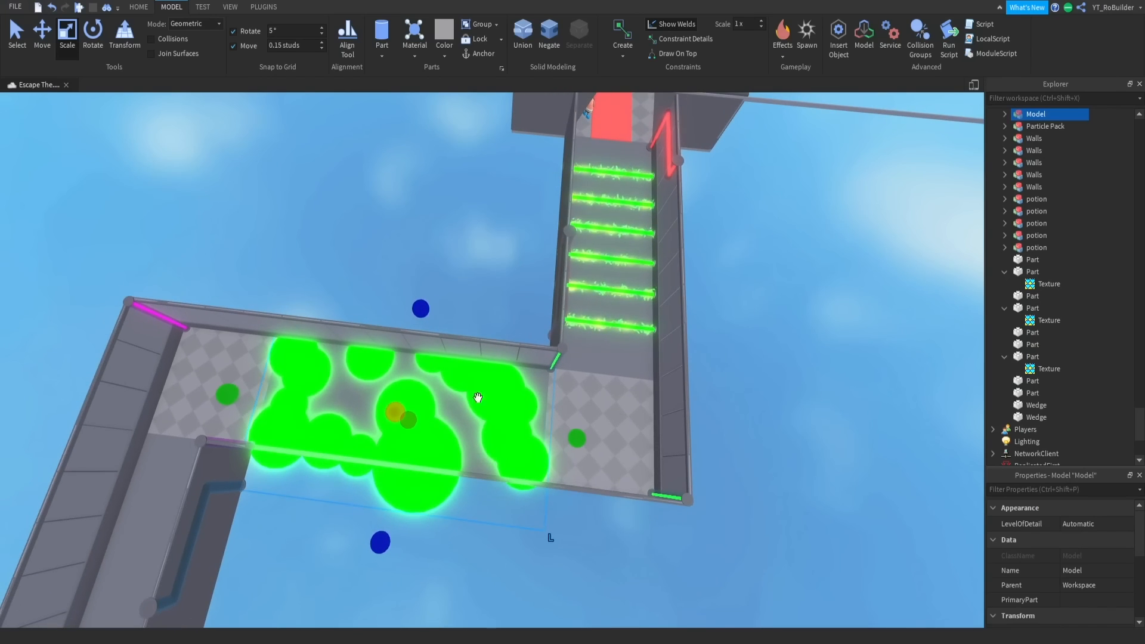
- Look over the slime puddles in the second corridor and the neighbouring row of pipes
right_click_drag(487, 284, 512, 301)
key("d")
key("a")
left_click(619, 286)
key("w")
key("w")
key("s")
key("a")
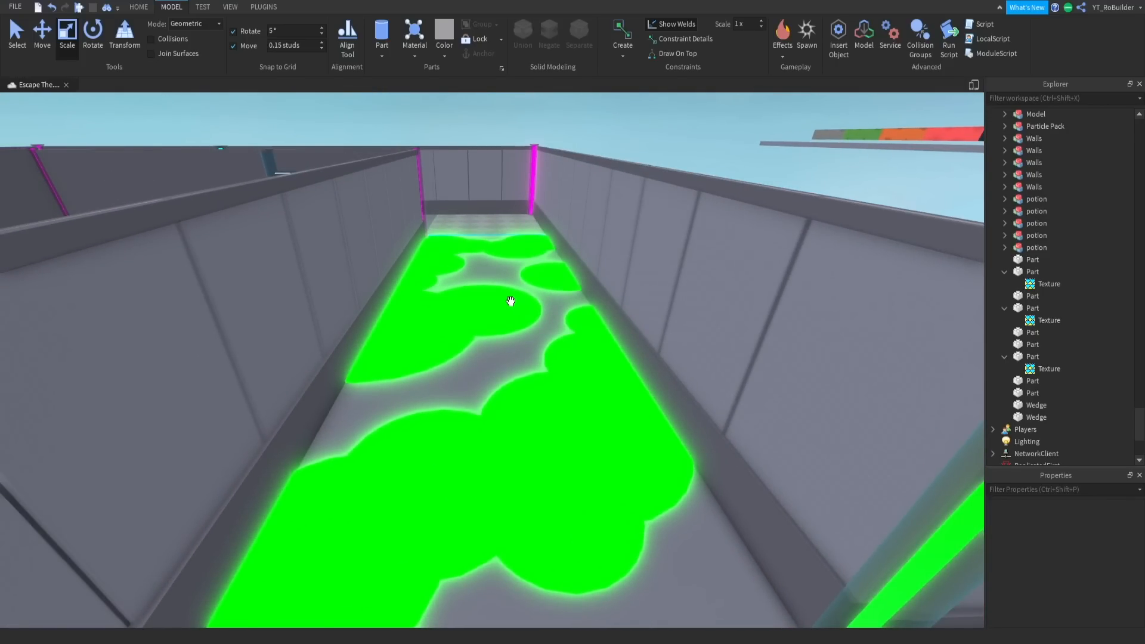
key("s")
right_click_drag(500, 330, 499, 330)
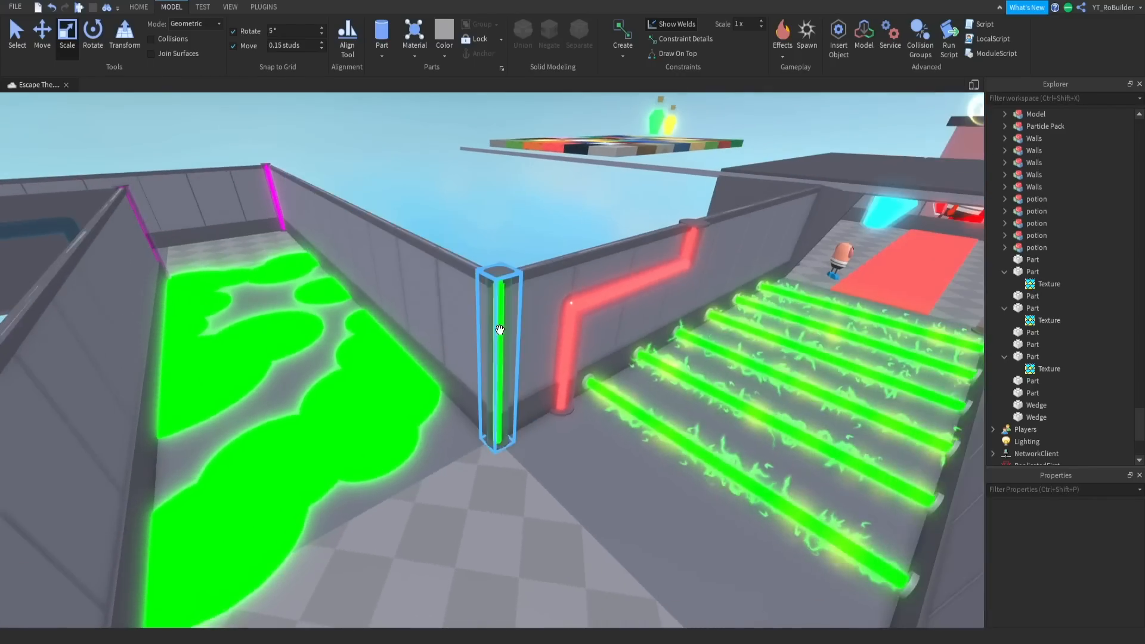
key("w")
key("d")
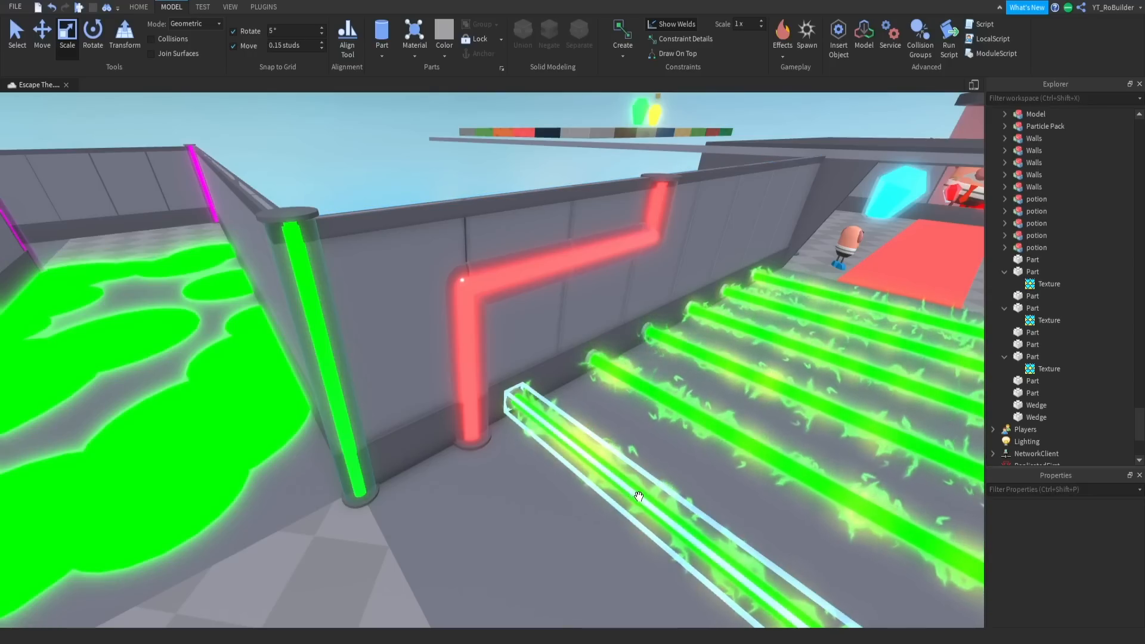
- Make a separate copy of the black mesh above the eyes of the character in the lab
right_click_drag(563, 423, 563, 422)
key("w")
key("w")
key("w")
left_click(479, 376, "alt")
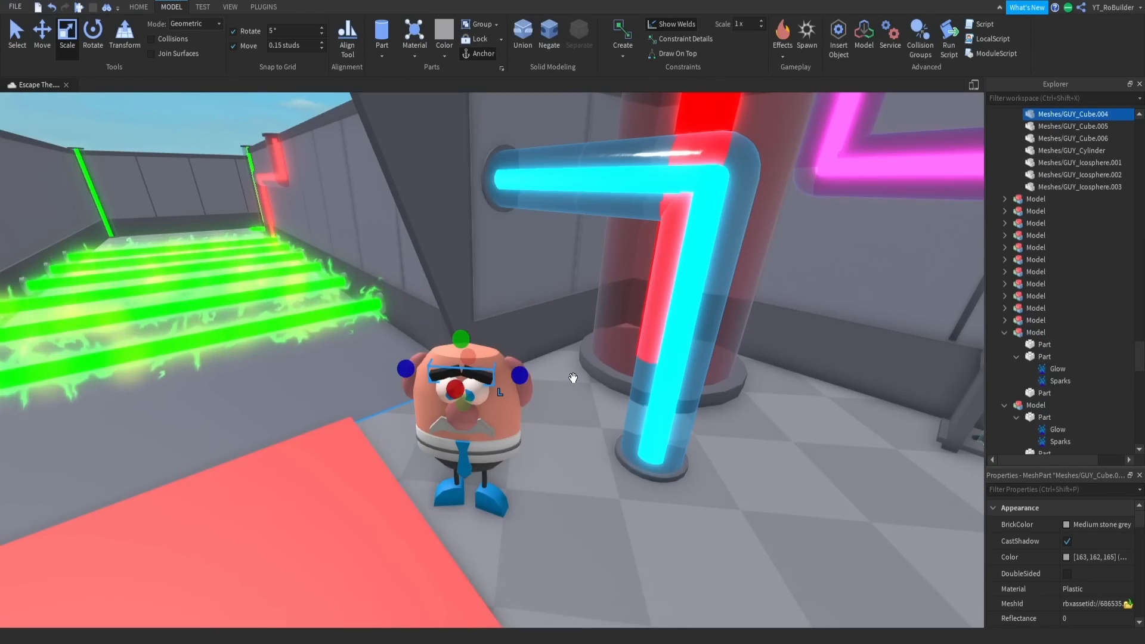
key("ctrl+c")
key("ctrl+v")
- Enlarge the copied black mesh and lay it on the checkered floor before the slime corridor
left_click_drag(479, 349, 442, 307)
right_click_drag(443, 307, 443, 307)
key("w")
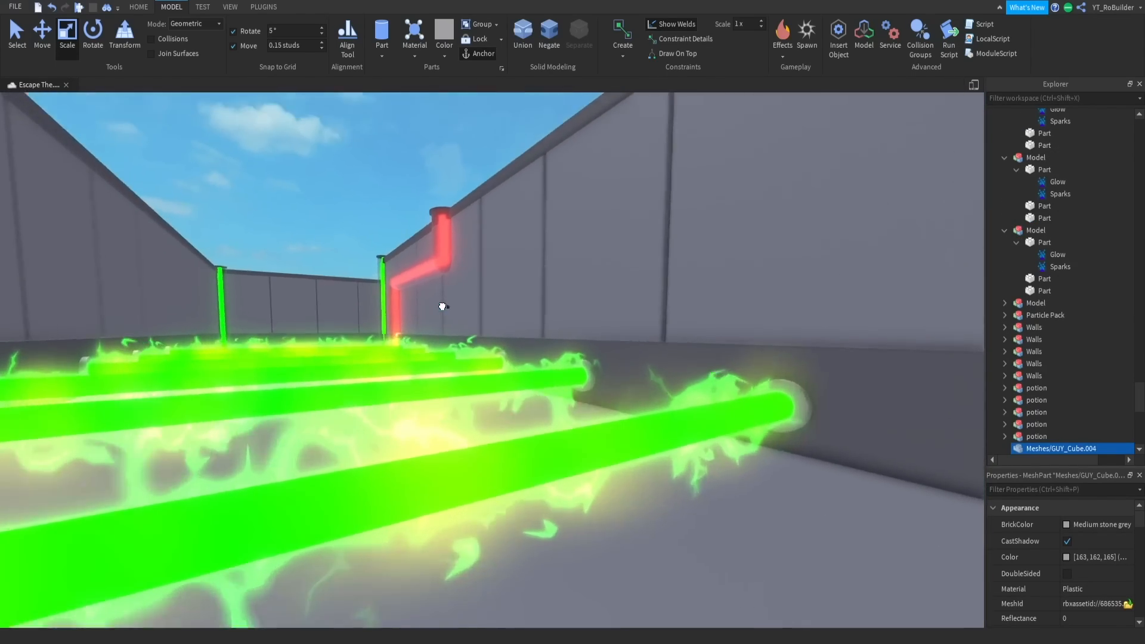
left_click_drag(443, 307, 443, 307)
right_click_drag(443, 306, 443, 307)
key("w")
left_click_drag(443, 306, 442, 306)
right_click_drag(443, 306, 443, 307)
left_click_drag(443, 306, 448, 306)
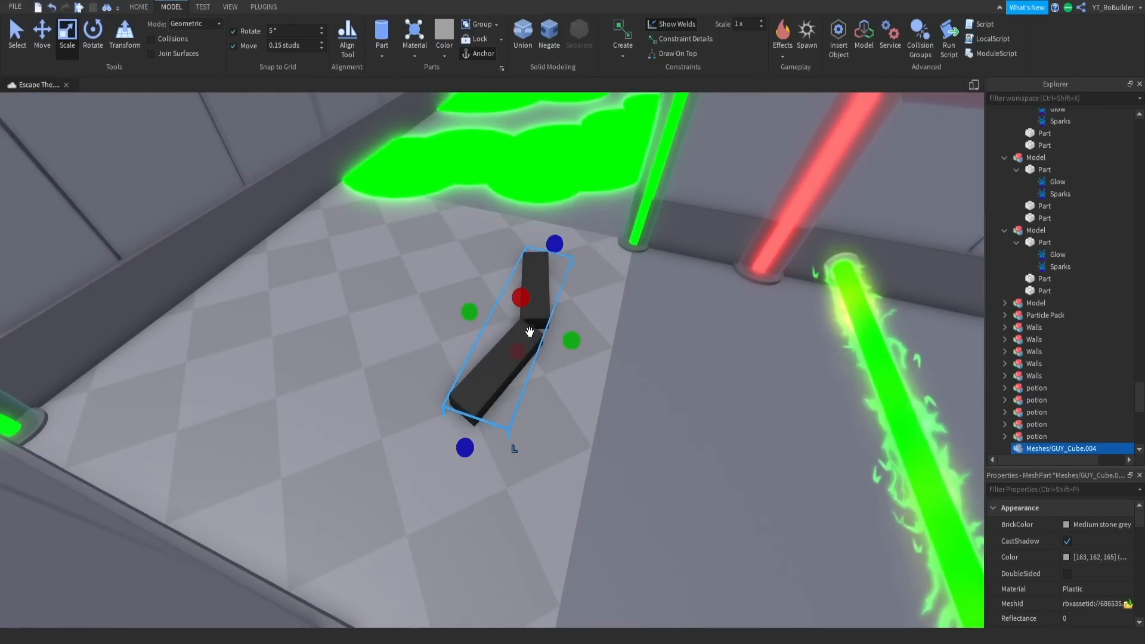
- Move the black mesh over the first slime puddle at the corridor entrance as a platform
left_click_drag(548, 179, 551, 181)
key("w")
right_click_drag(551, 181, 552, 181)
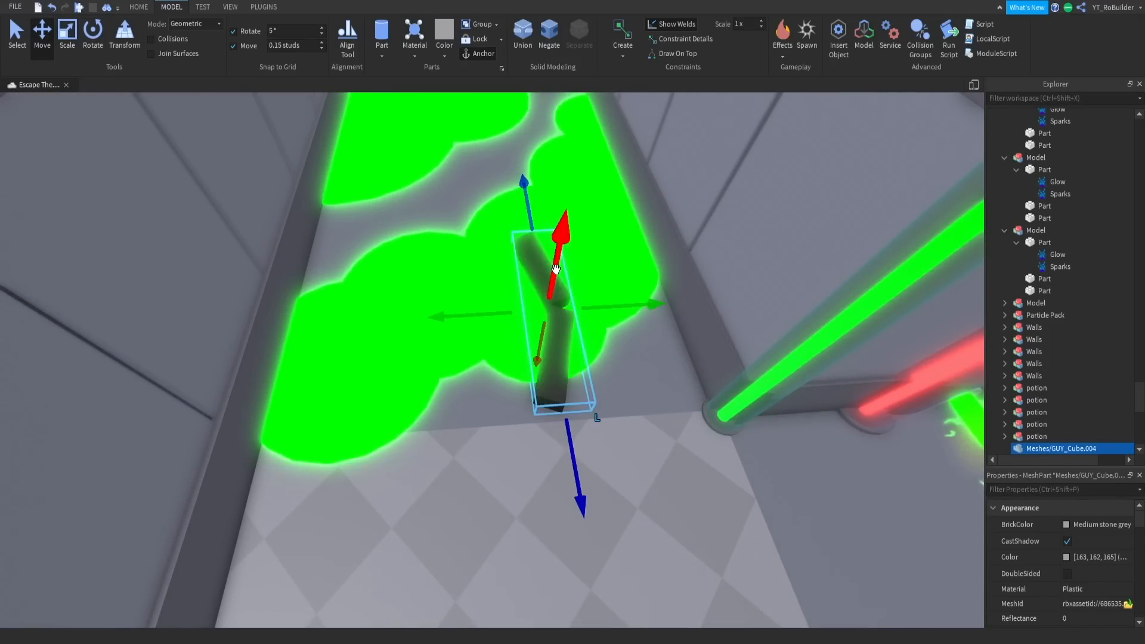
key("w")
right_click_drag(555, 270, 585, 351)
key("s")
left_click_drag(596, 410, 612, 413)
left_click_drag(415, 341, 414, 332)
right_click_drag(451, 376, 451, 377)
key("s")
key("w")
key("s")
- Lengthen the black platform across the first slime puddle and shift it towards the corridor's outer wall
left_click(68, 37)
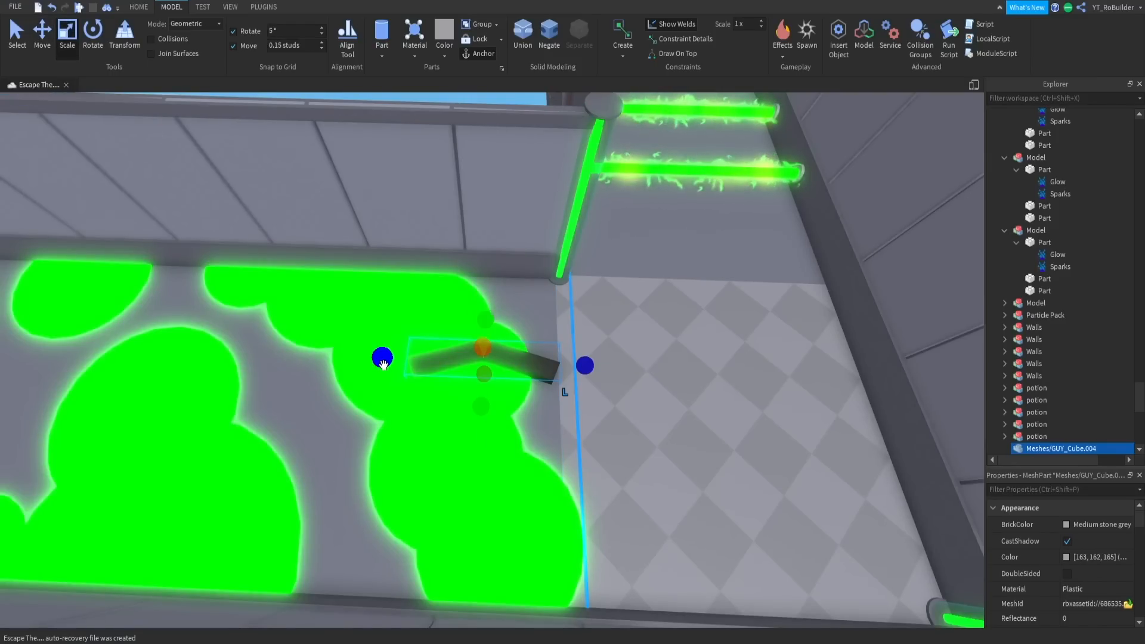
left_click_drag(333, 356, 332, 351)
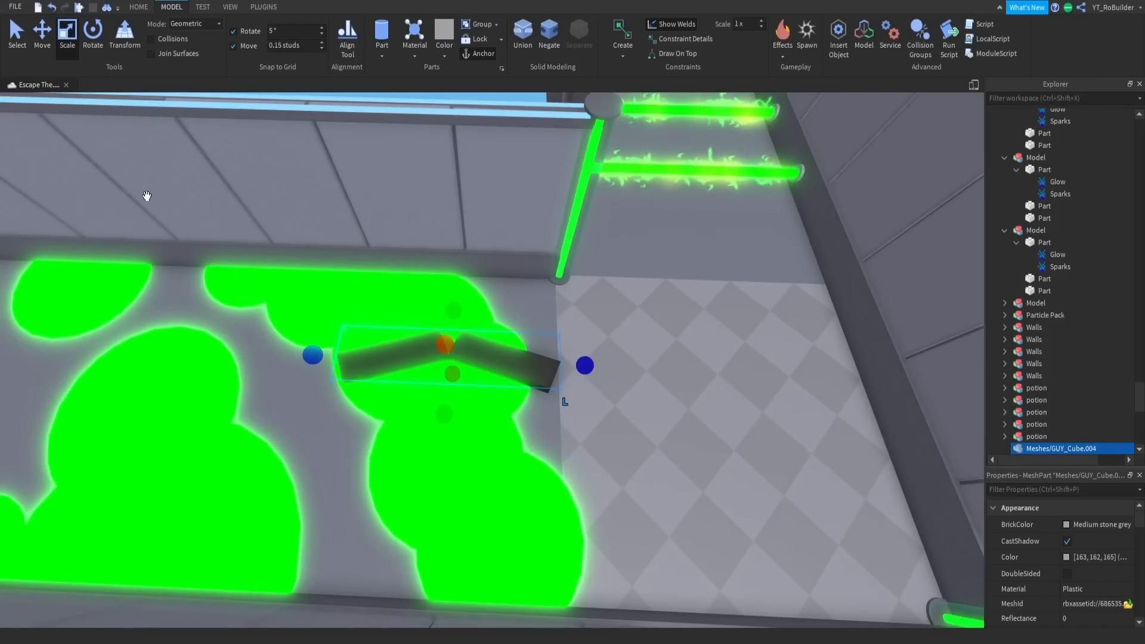
left_click(42, 33)
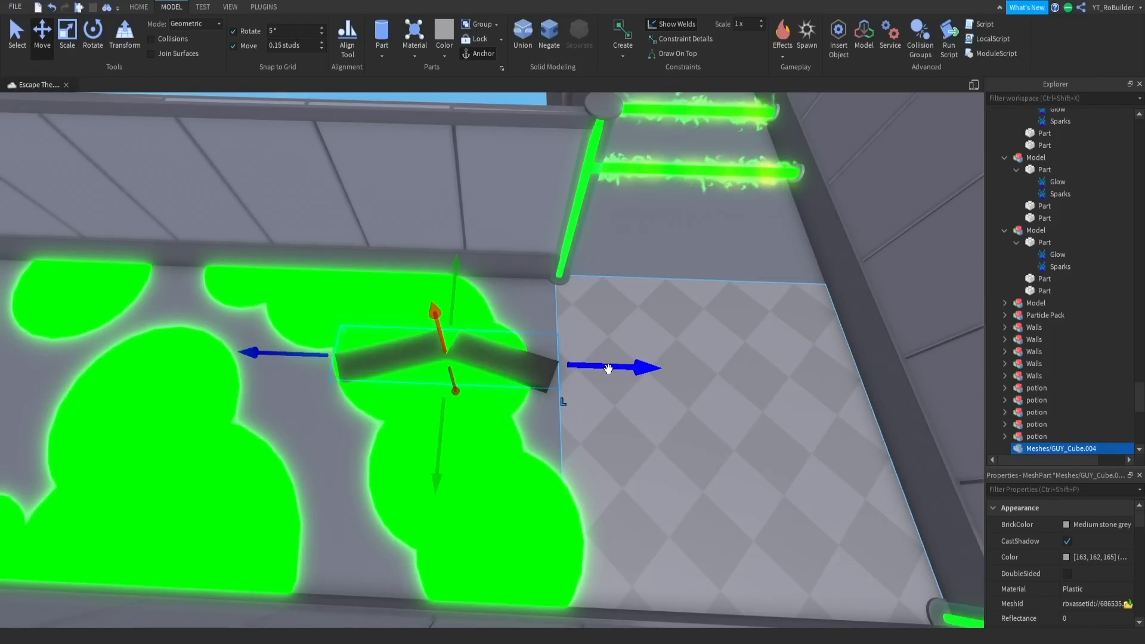
left_click_drag(472, 315, 456, 267)
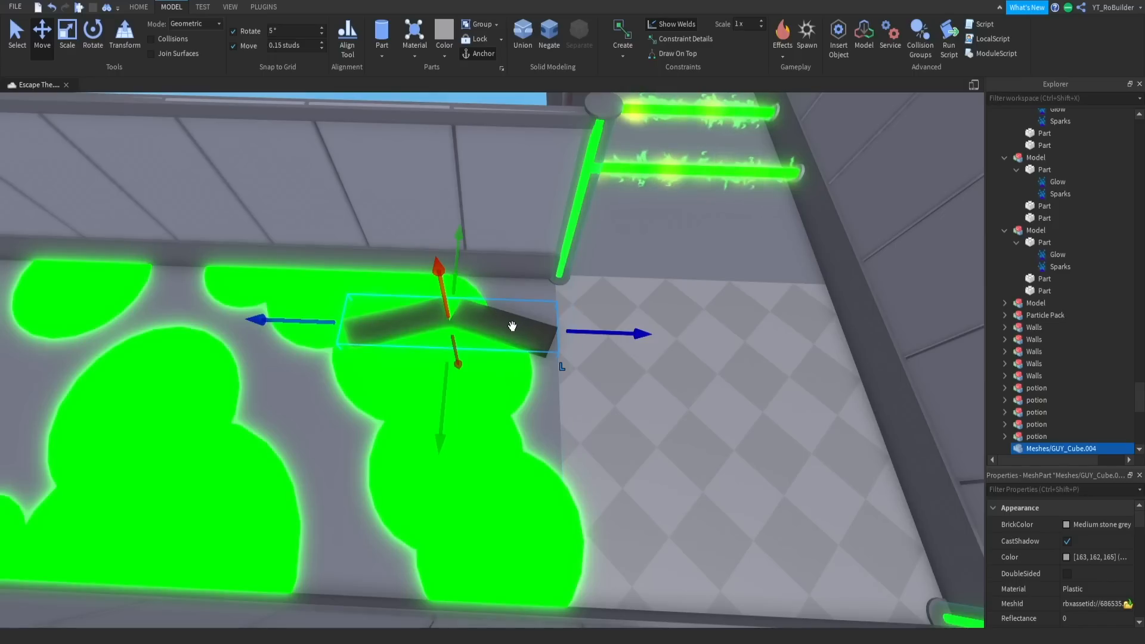
- Duplicate the black platform, turn the copy a quarter turn and move it deeper into the slime corridor
key("ctrl+d")
key("ctrl+r")
left_click_drag(549, 332, 332, 337)
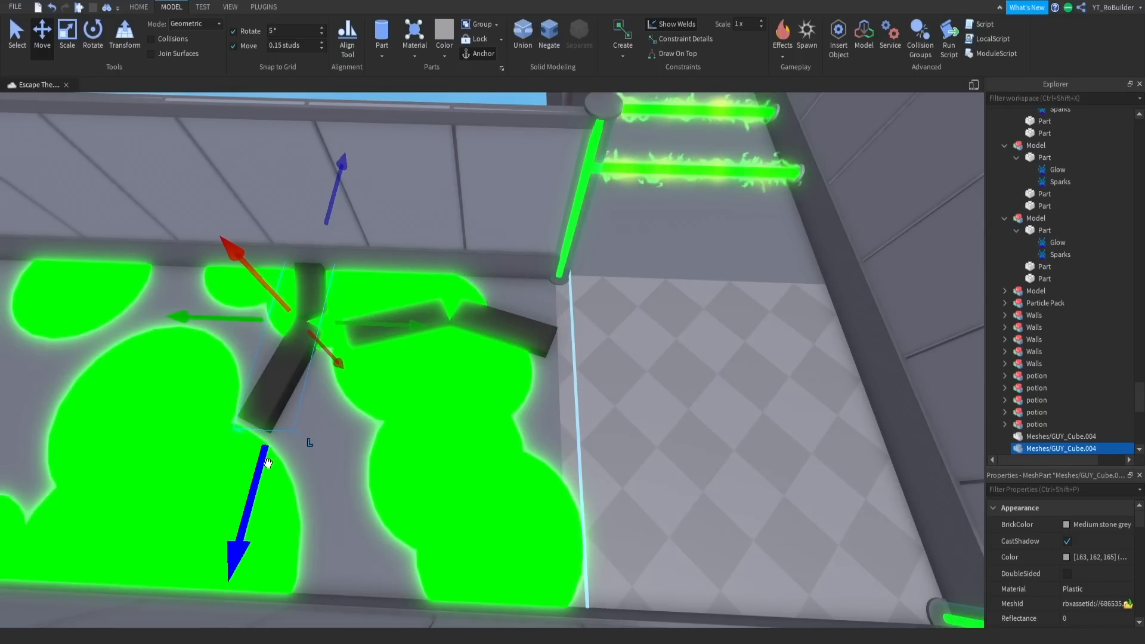
left_click_drag(267, 463, 277, 509)
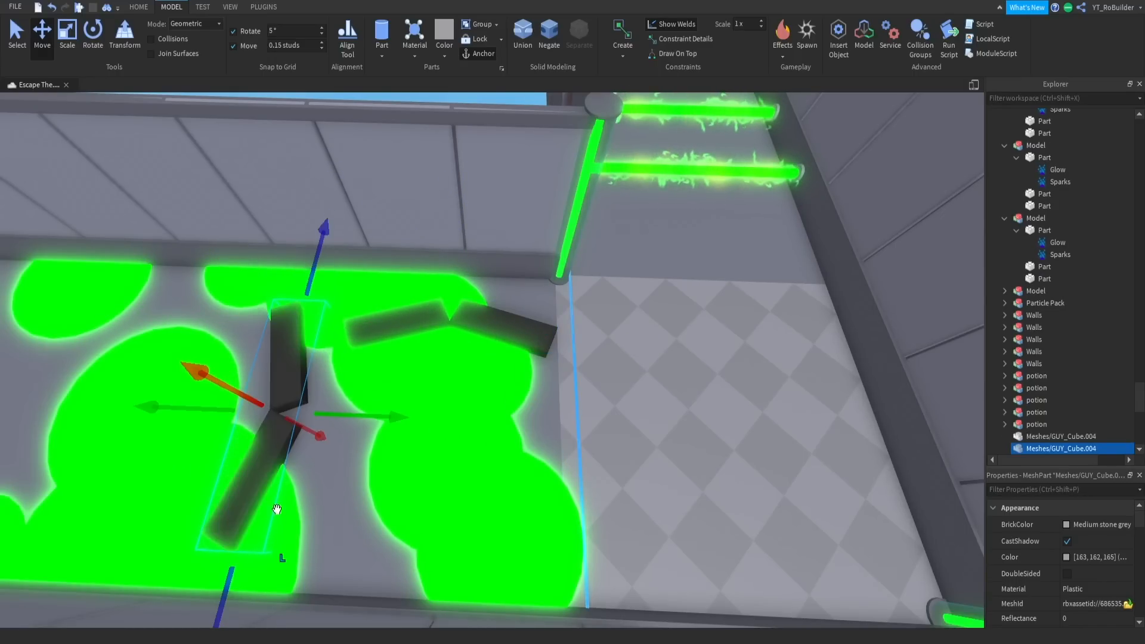
- Angle the copied platform diagonally across the corridor and position it just past the end of the first platform
left_click(94, 34)
left_click_drag(352, 365, 380, 398)
left_click(48, 51)
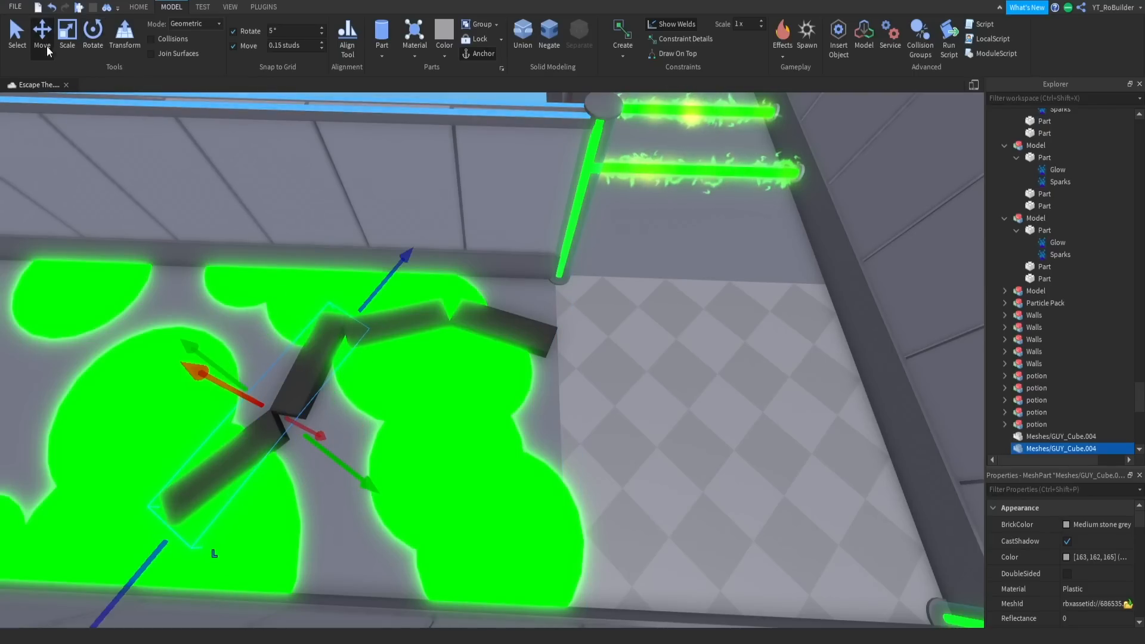
left_click_drag(378, 306, 360, 341)
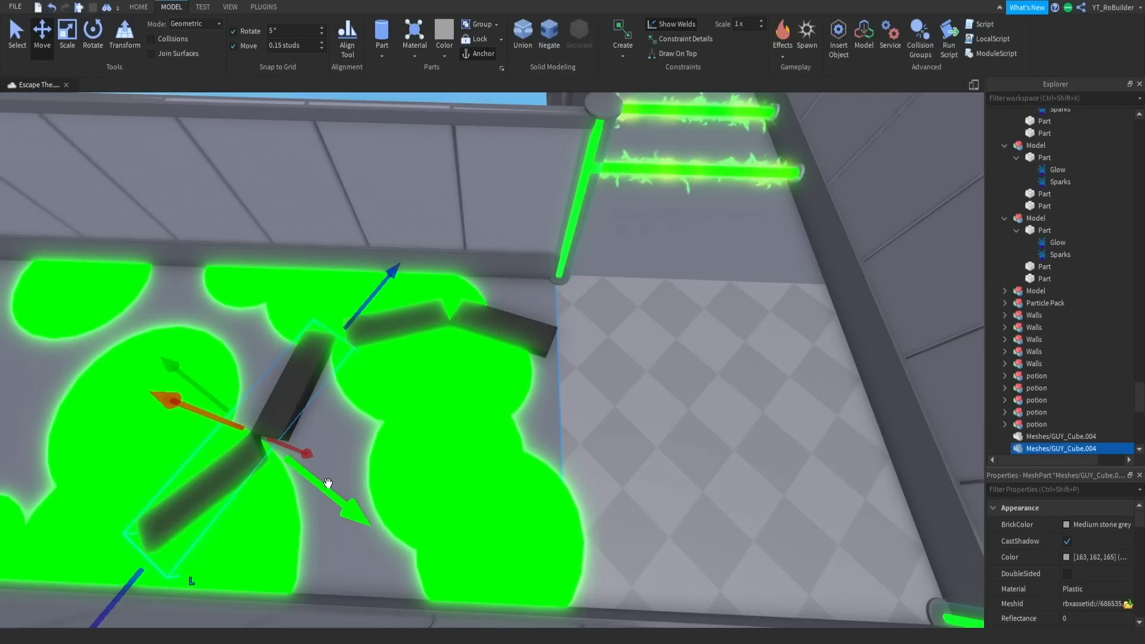
left_click_drag(329, 492, 327, 491)
left_click_drag(371, 301, 361, 318)
right_click_drag(382, 322, 455, 473)
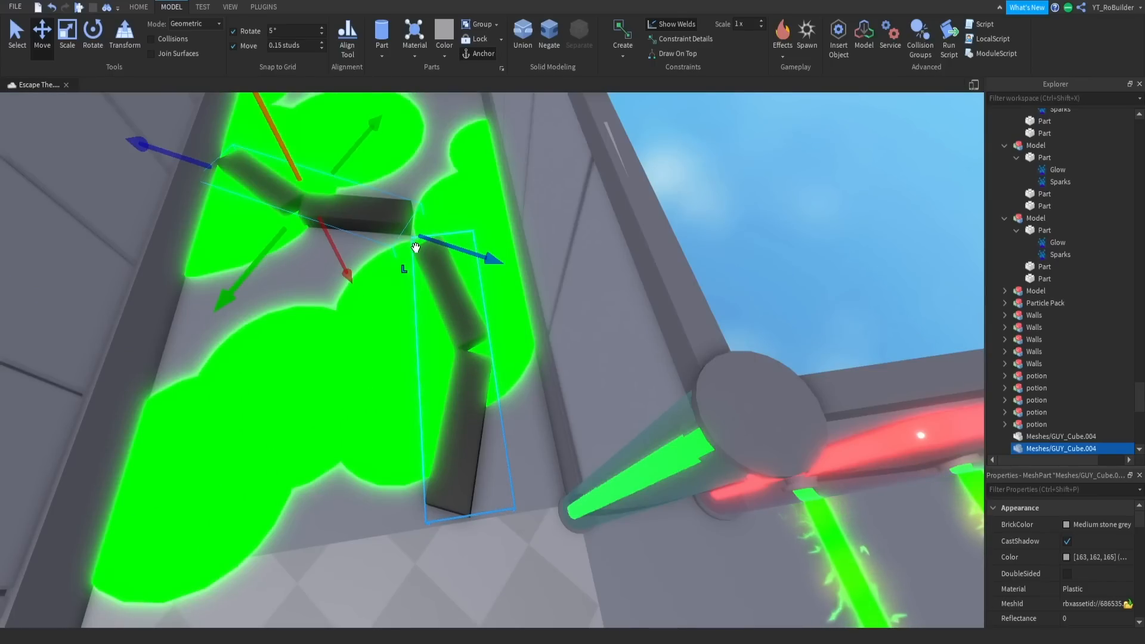
left_click_drag(436, 242, 430, 240)
- Duplicate both black platforms together, rotate the copies and move them over the slime at the corridor's far end
left_click(452, 314, "ctrl")
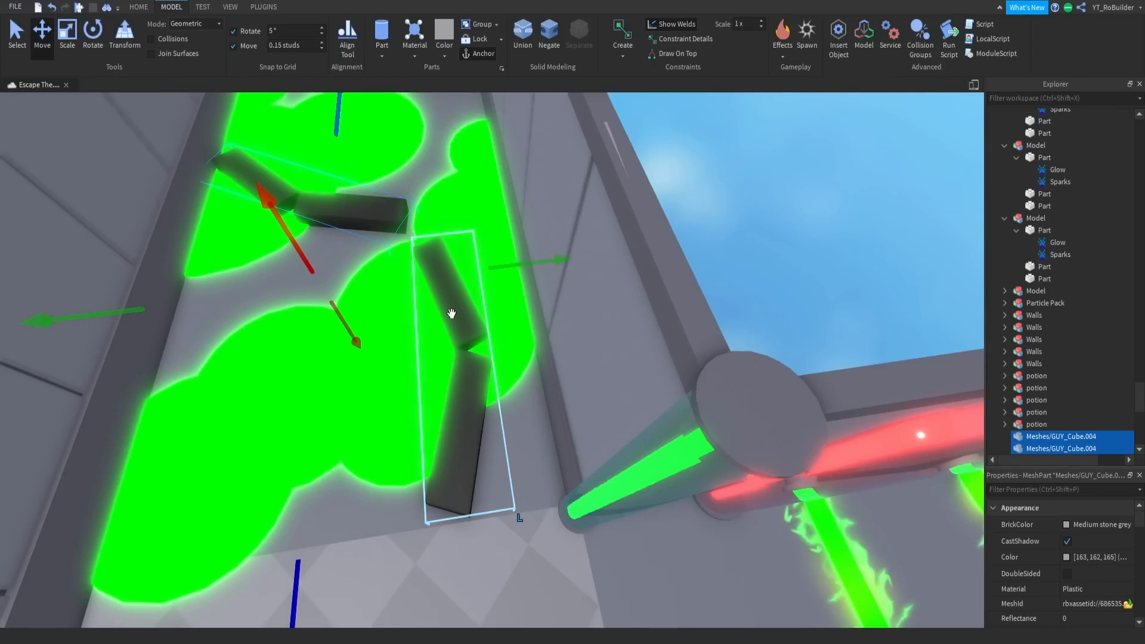
key("ctrl+d")
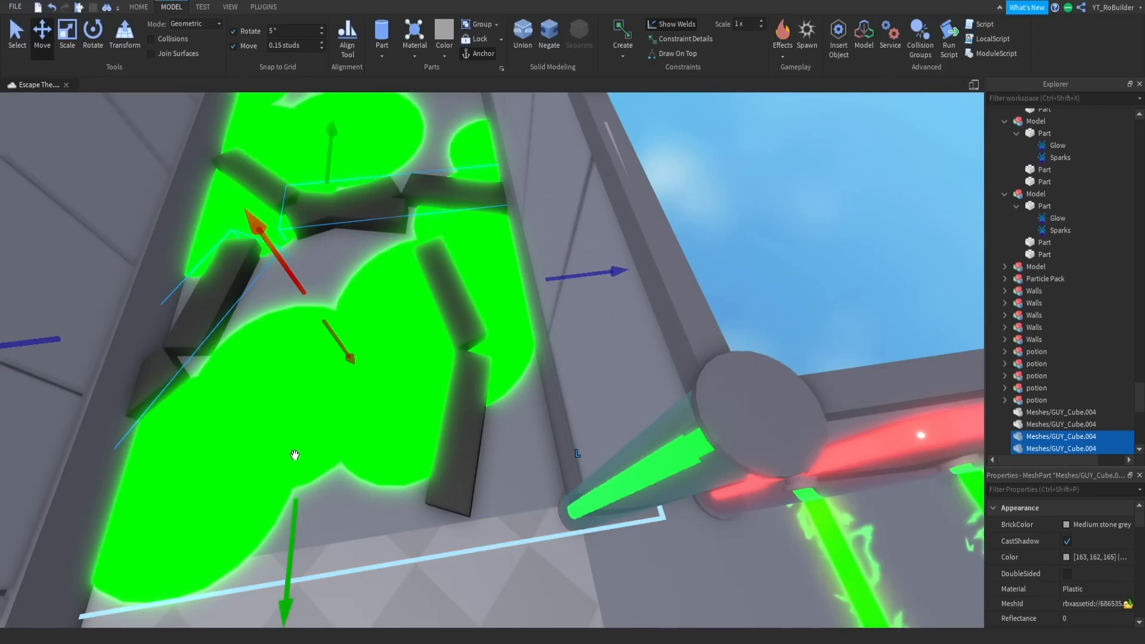
key("ctrl+r")
scroll(317, 611, "down", 6)
left_click_drag(317, 612, 391, 208)
right_click_drag(418, 205, 581, 340)
- Duplicate the diagonal platform in the far half, rotate the copy and place it lengthwise over the central slime puddle
left_click(499, 311)
left_click(573, 336)
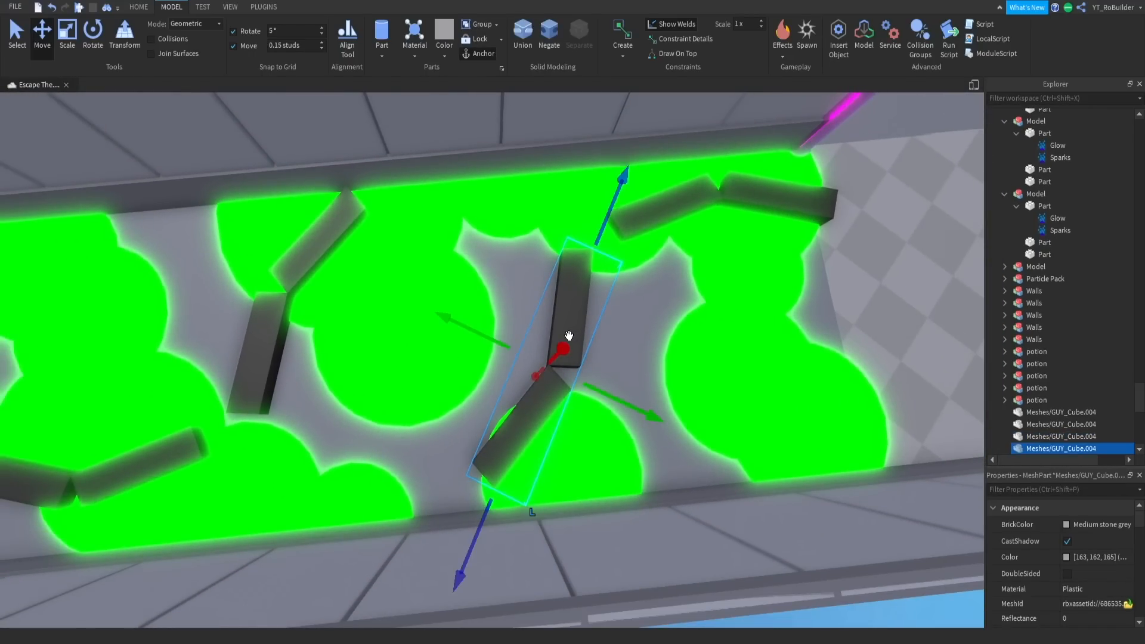
left_click_drag(569, 335, 310, 243)
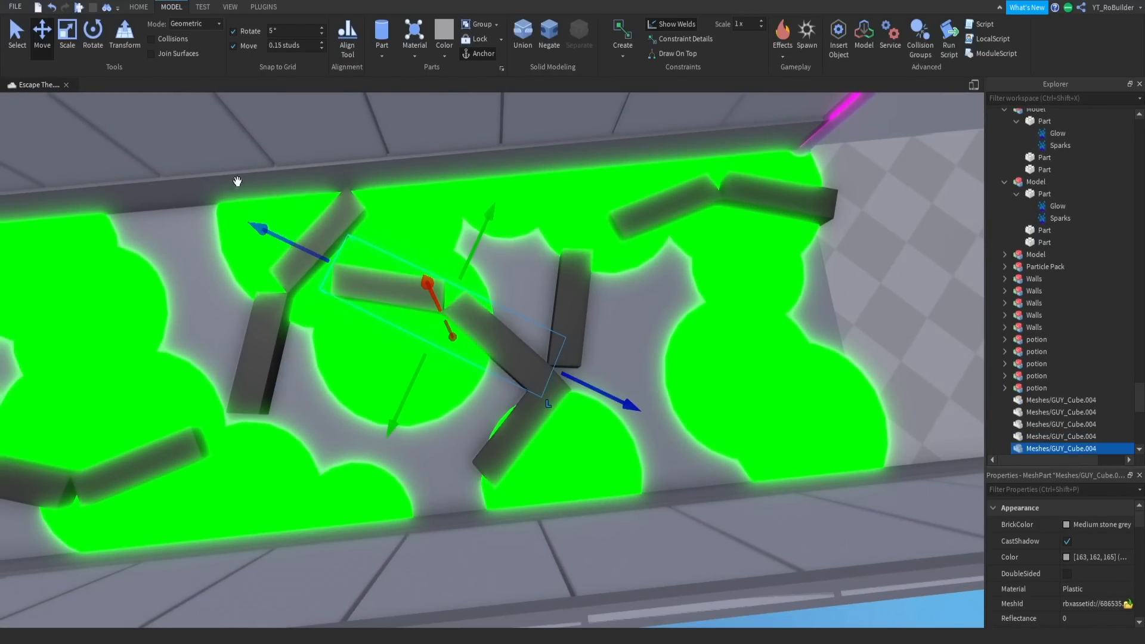
left_click(93, 37)
left_click_drag(506, 270, 528, 235)
key("ctrl+2")
left_click_drag(464, 262, 469, 172)
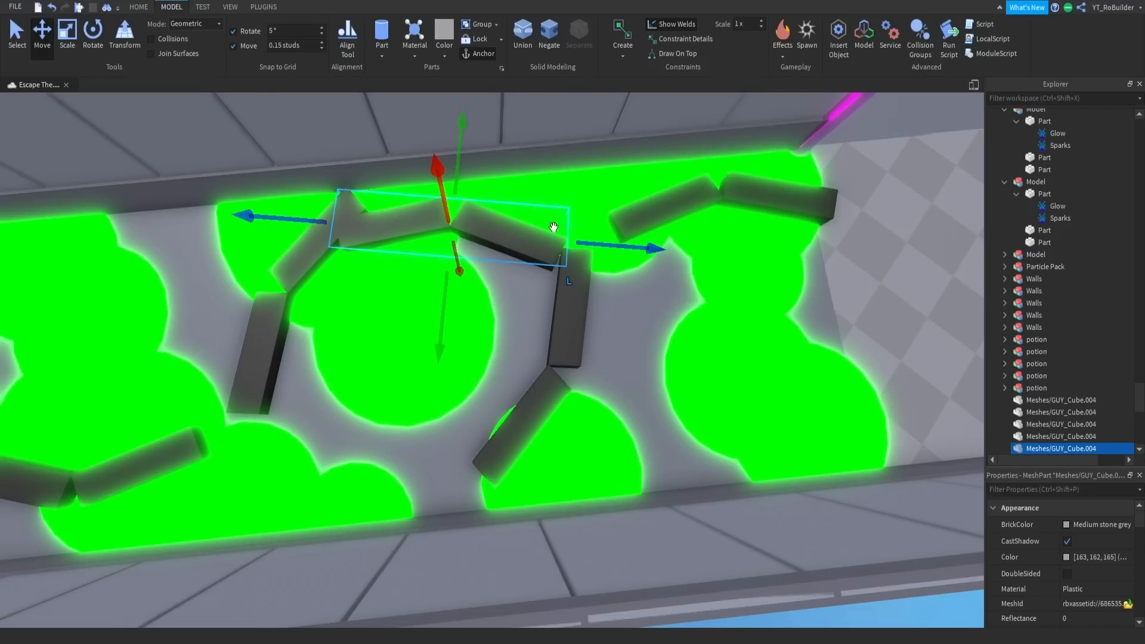
right_click_drag(639, 223, 611, 225)
- Shift the second platform from the entrance away from the central platform to leave a gap between them
left_click(297, 261)
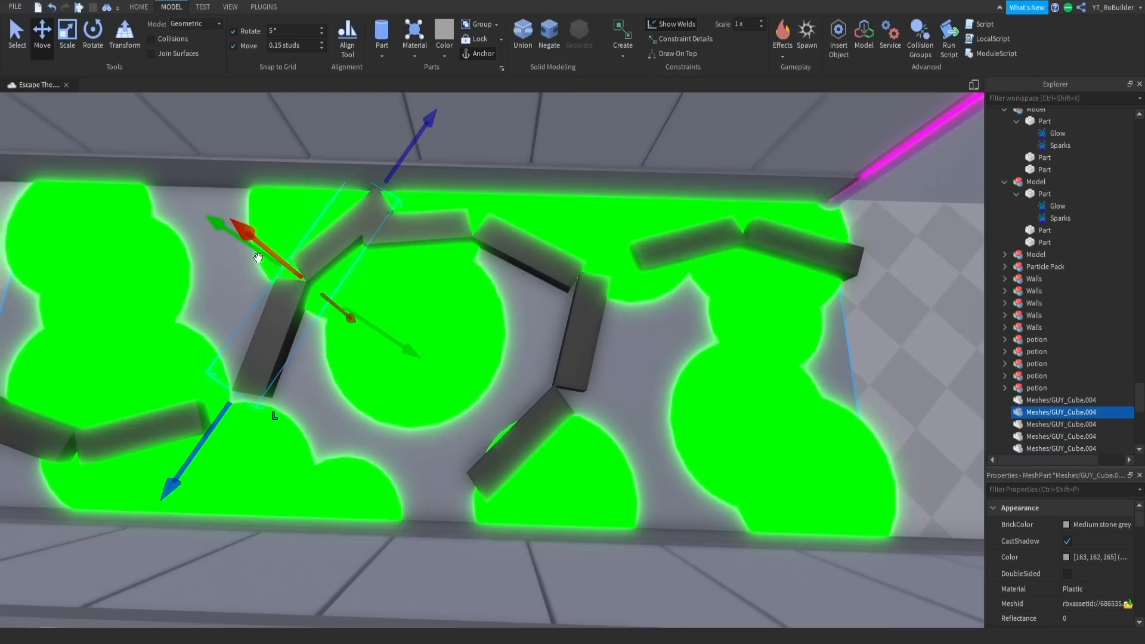
left_click_drag(362, 336, 303, 354)
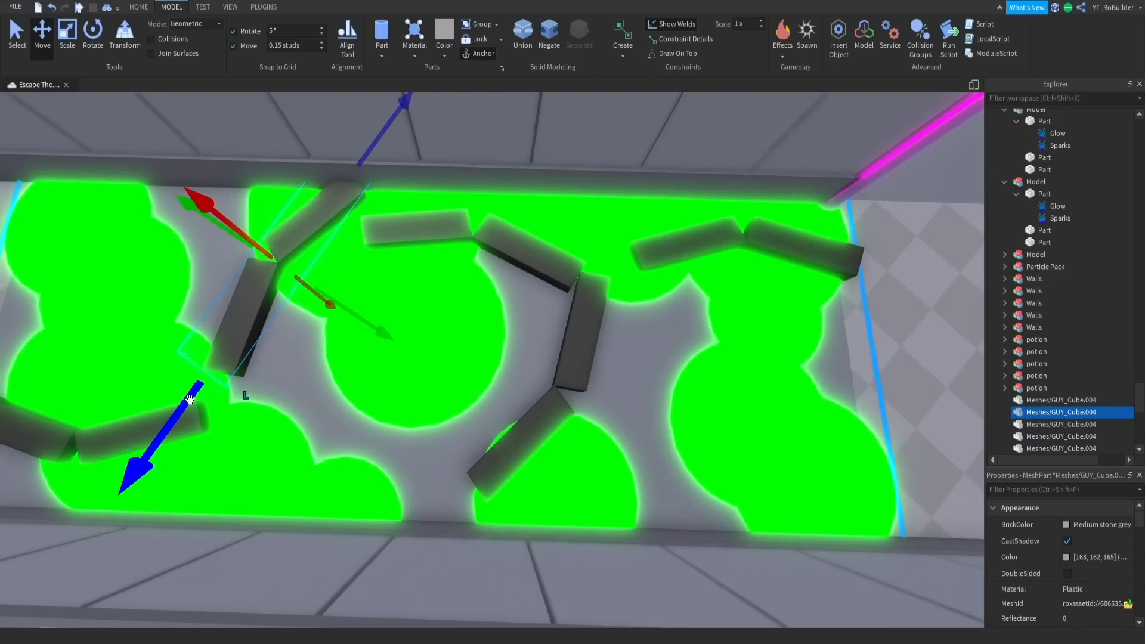
left_click_drag(190, 400, 181, 411)
- Turn the central platform so it runs across the corridor and place a duplicate of it on the puddle's far side
left_click(371, 237)
left_click_drag(469, 327, 508, 377)
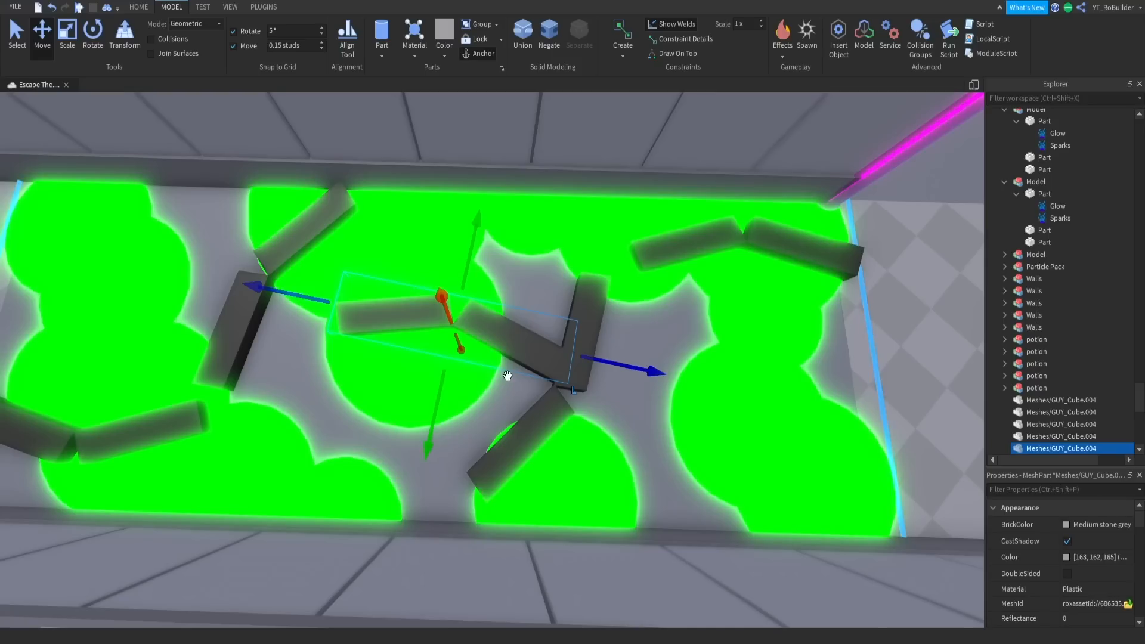
left_click(91, 36)
left_click_drag(597, 360, 495, 197)
left_click(42, 36)
key("ctrl+d")
left_click_drag(471, 328, 575, 336)
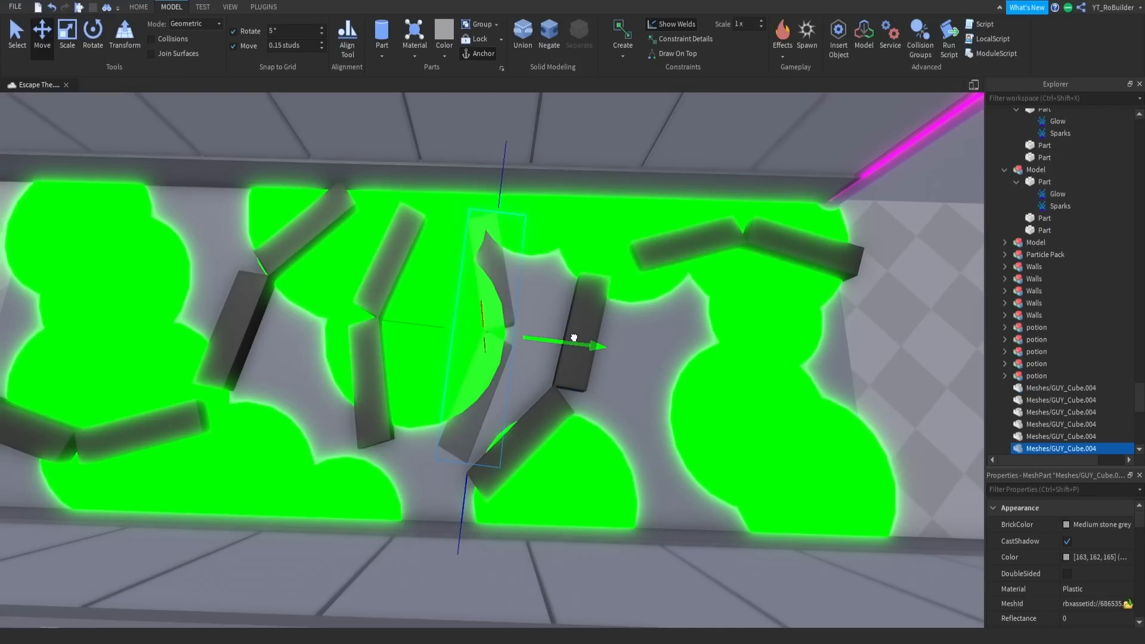
- Shift the diagonal platform after the central pair towards the corridor's far end to widen the jump, and clear the selection
left_click_drag(620, 428, 653, 432)
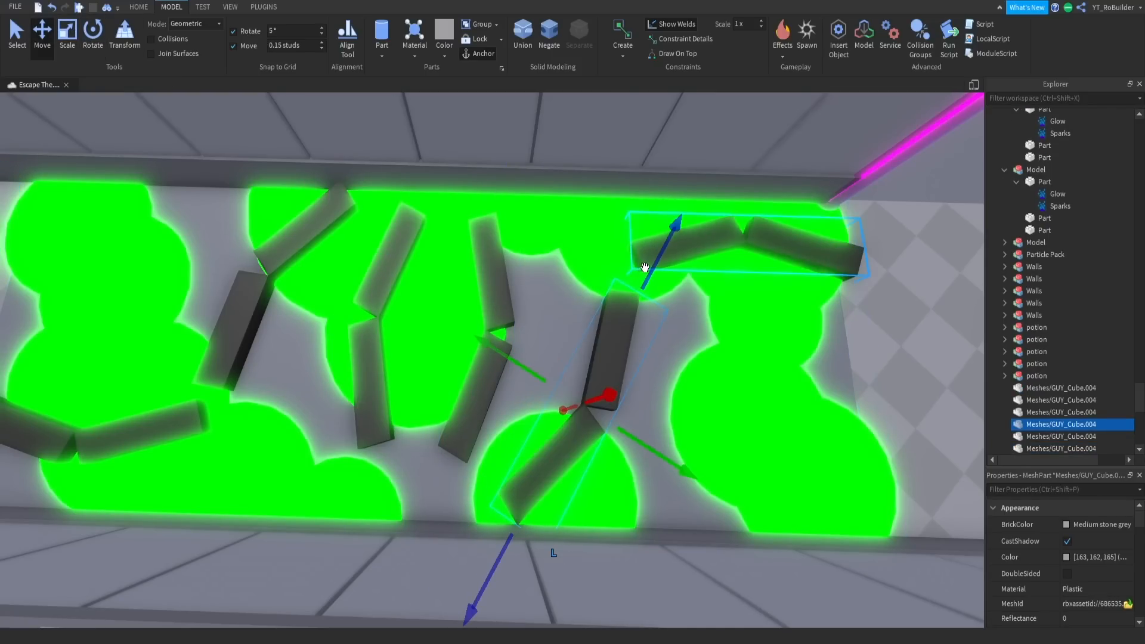
left_click_drag(647, 274, 653, 262)
scroll(660, 328, "down", 2)
right_click_drag(655, 327, 659, 328)
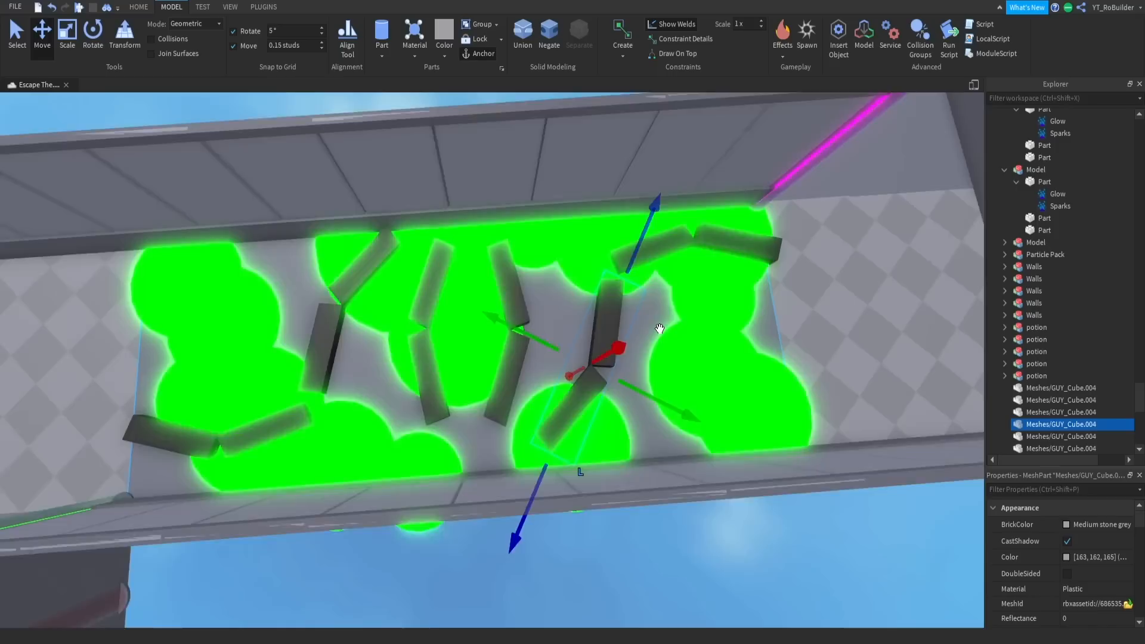
left_click(660, 329)
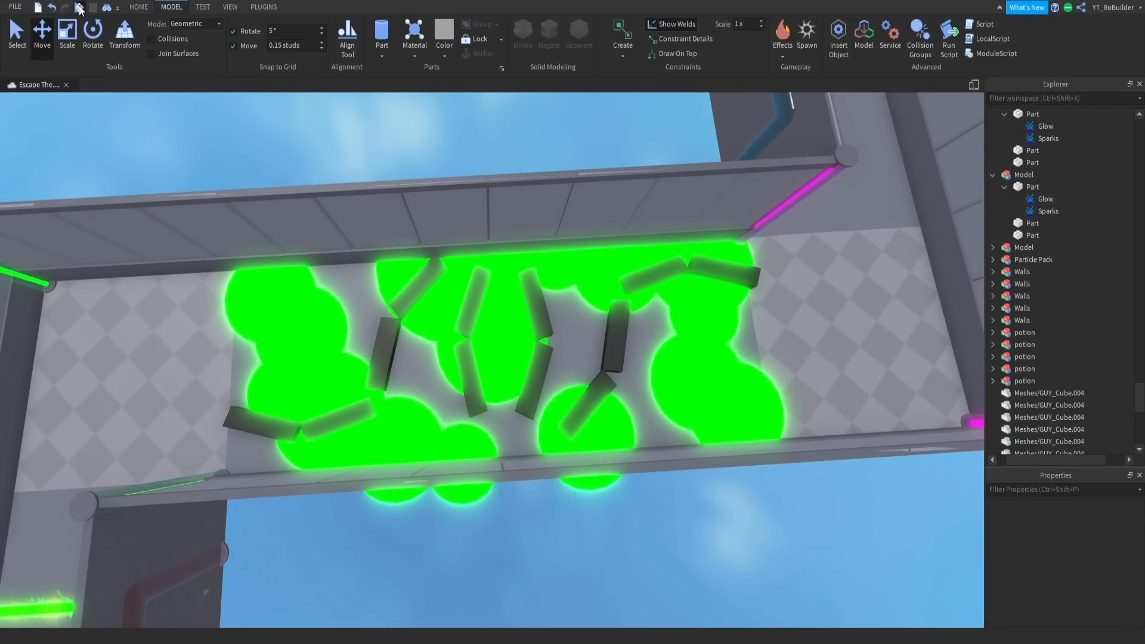
- Start a playtest and run the character over the green pipe obstacles in the first corridor
left_click(79, 8)
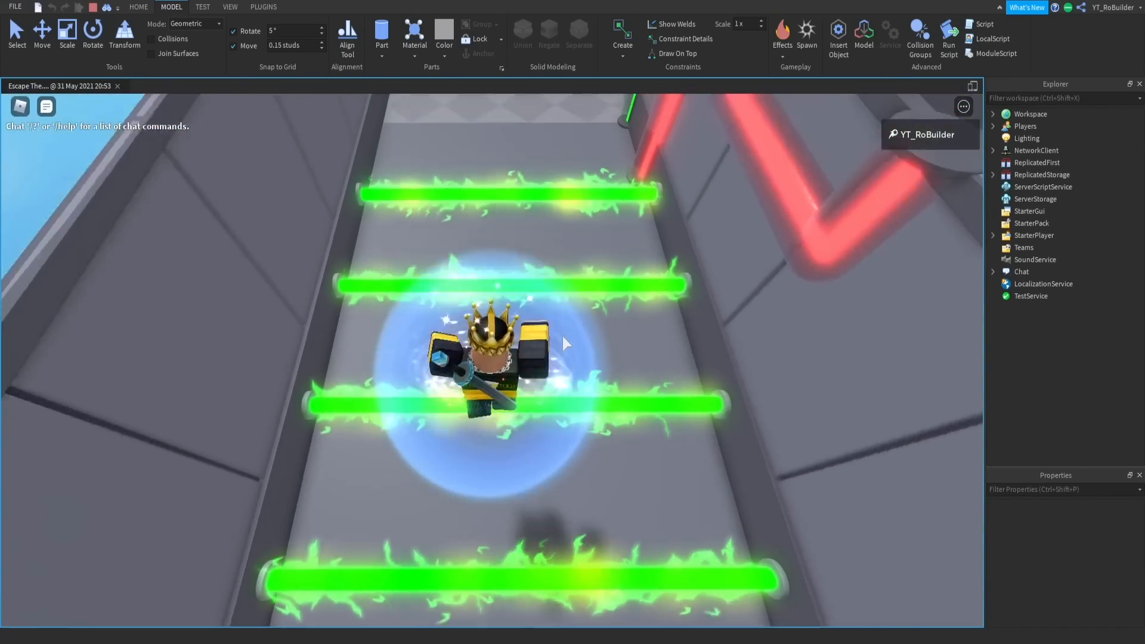
key("w")
key("space")
right_click_drag(563, 337, 563, 337)
key("a")
key("w")
- Test the slime corridor by jumping along the black platforms to the checkered floor, and stop the playtest
key("w")
key("space")
key("w")
key("space")
key("w")
key("space")
key("w")
key("space")
key("w")
key("space")
key("w")
key("space")
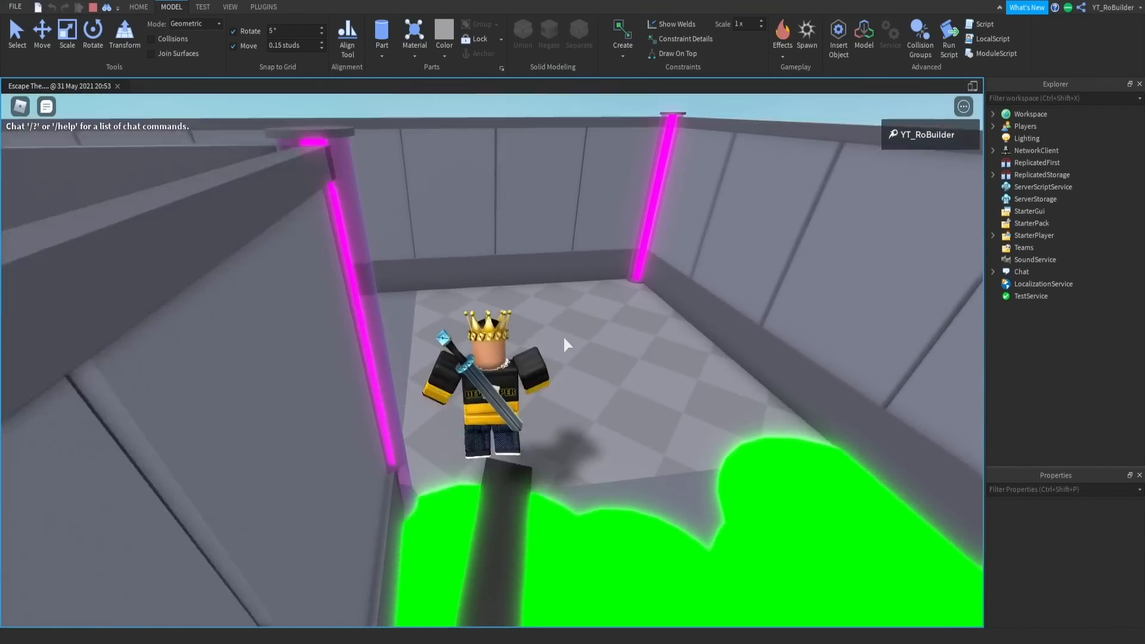
key("w")
key("shift+F5")
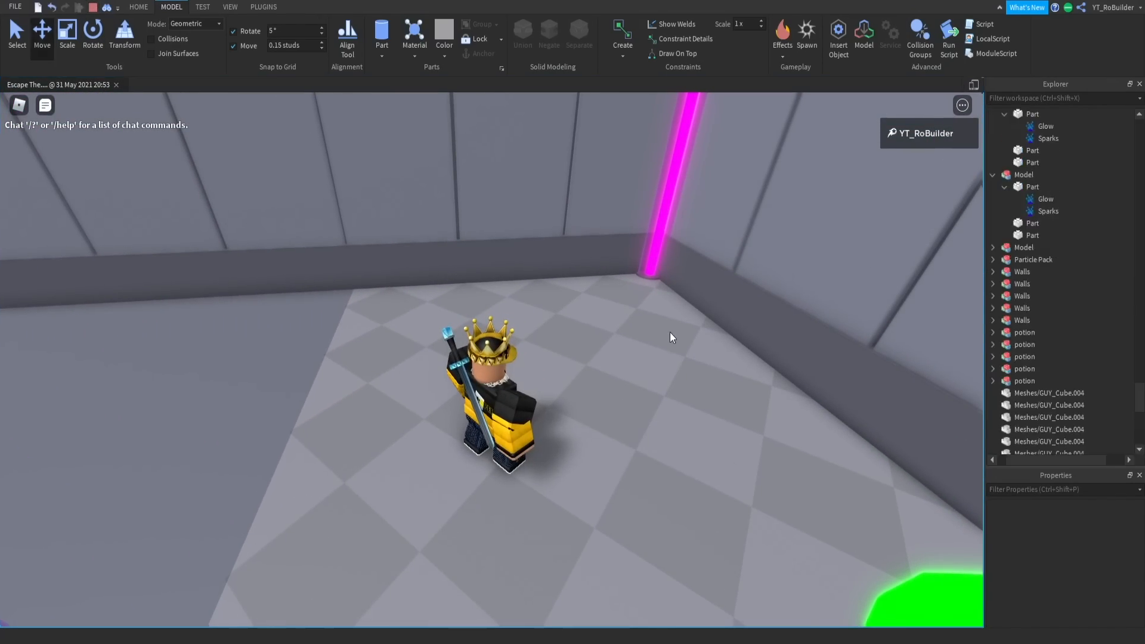
- Scale the Sand violet part into a large flat slab covering the pipe corridor and the slime corridor
left_click(486, 314)
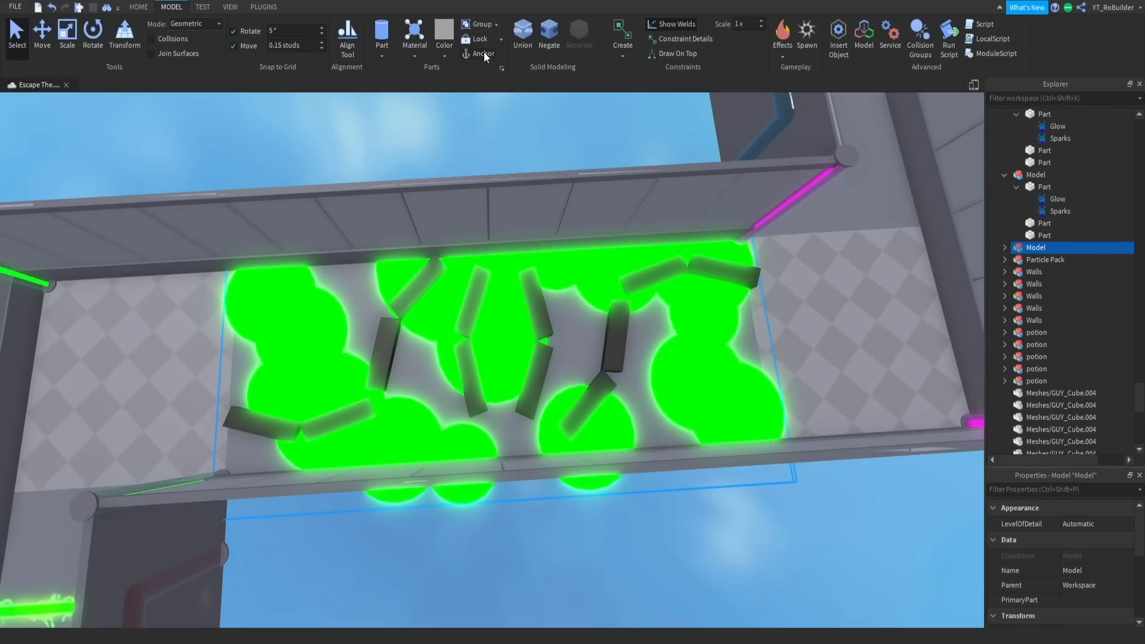
left_click(496, 163)
right_click_drag(637, 225, 614, 187)
left_click(614, 185)
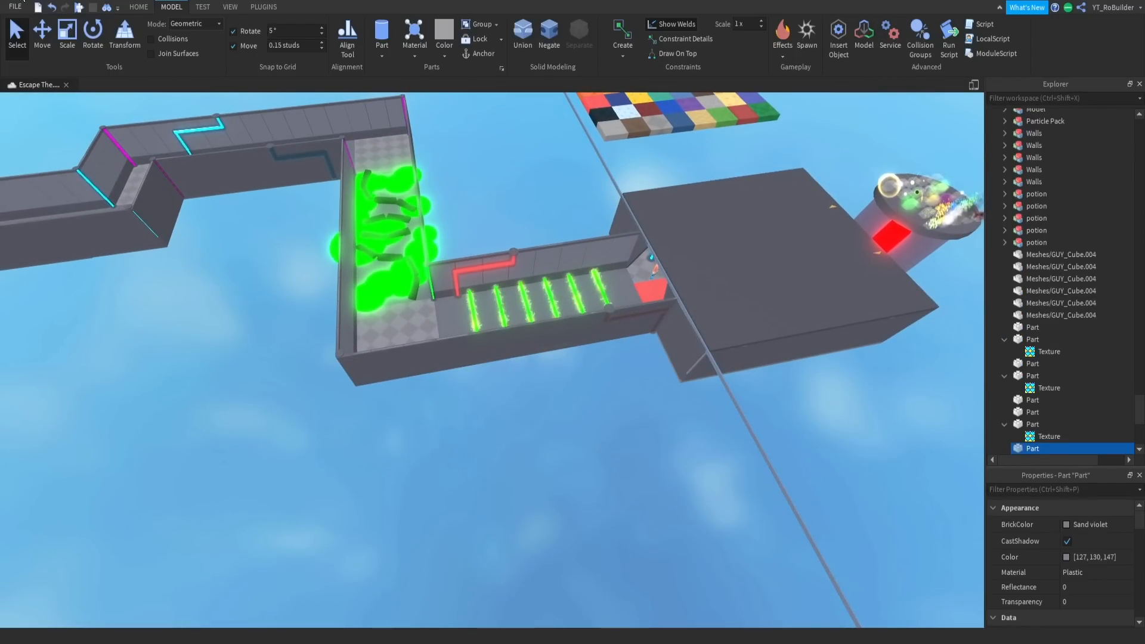
left_click_drag(612, 264, 324, 176)
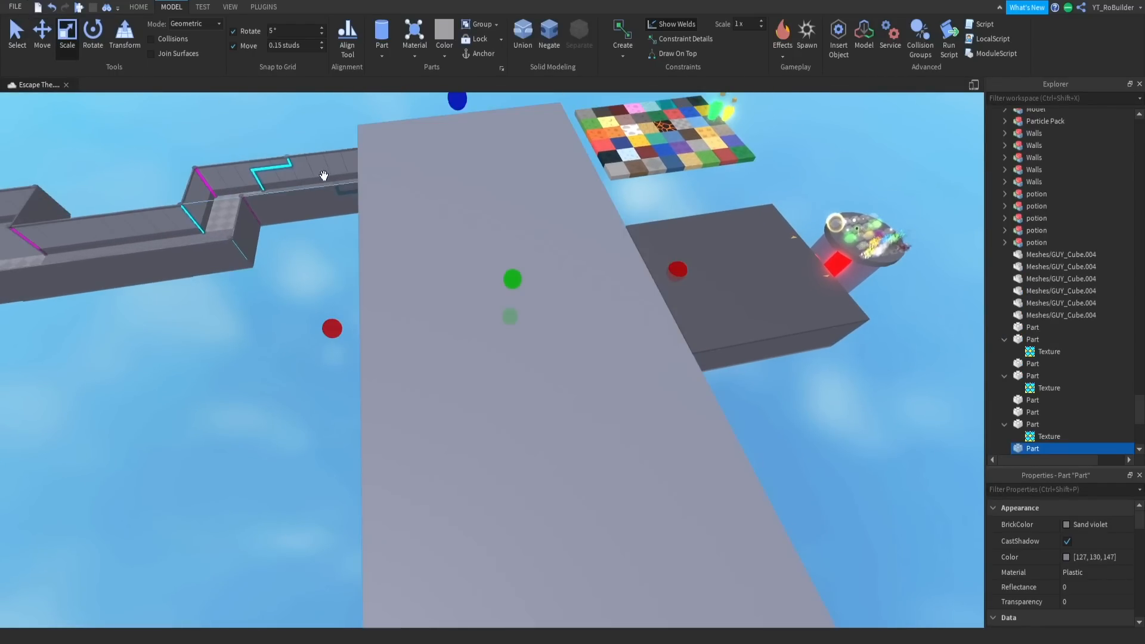
right_click_drag(462, 225, 509, 251)
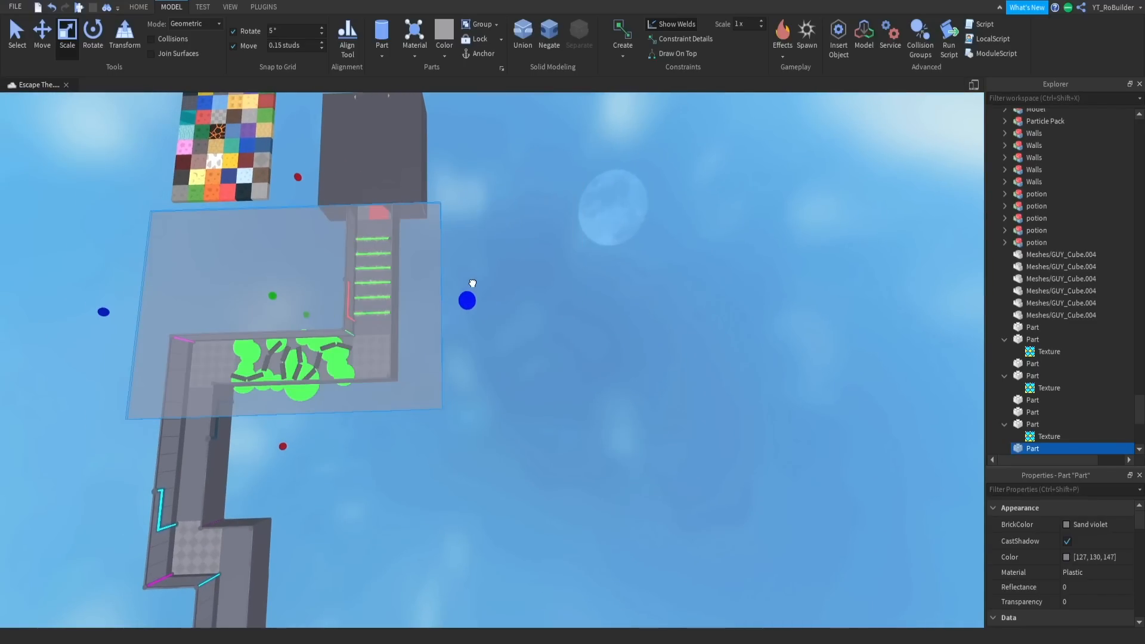
- Start another playtest, cross the green pipe obstacles and examine the white disc at the slime corridor's entrance
key("F5")
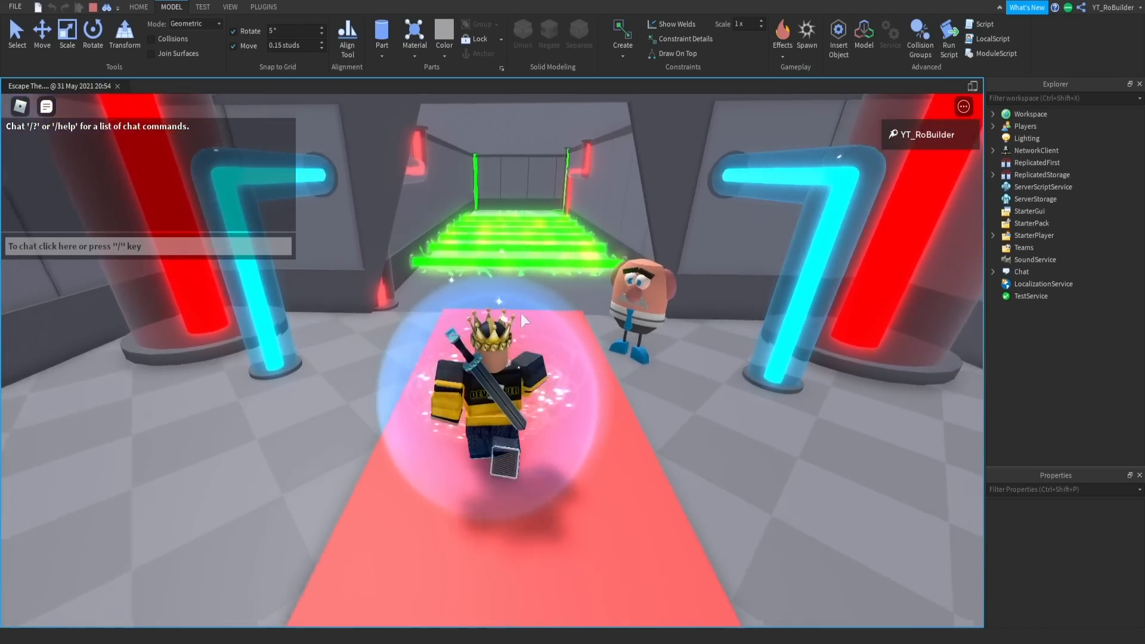
key("w")
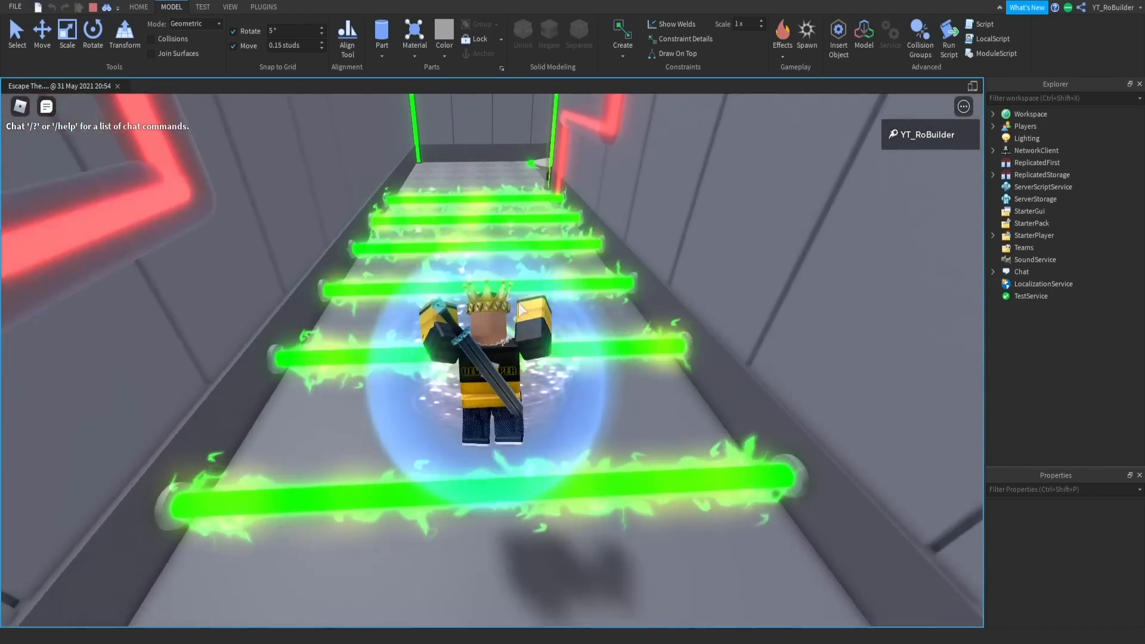
key("w")
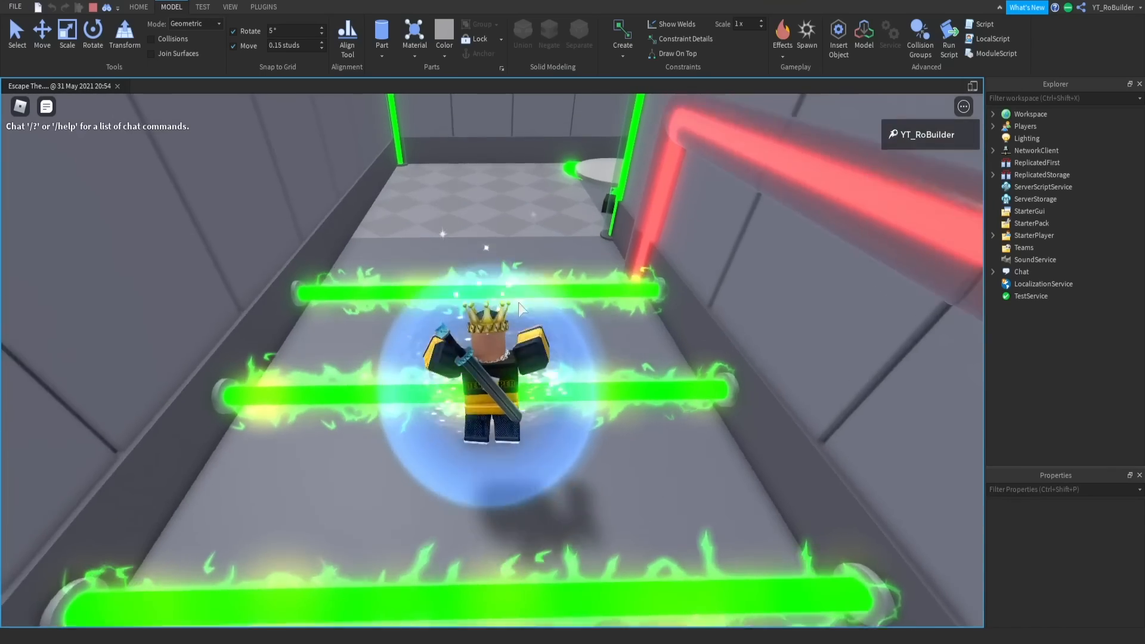
key("w")
right_click_drag(518, 302, 519, 305)
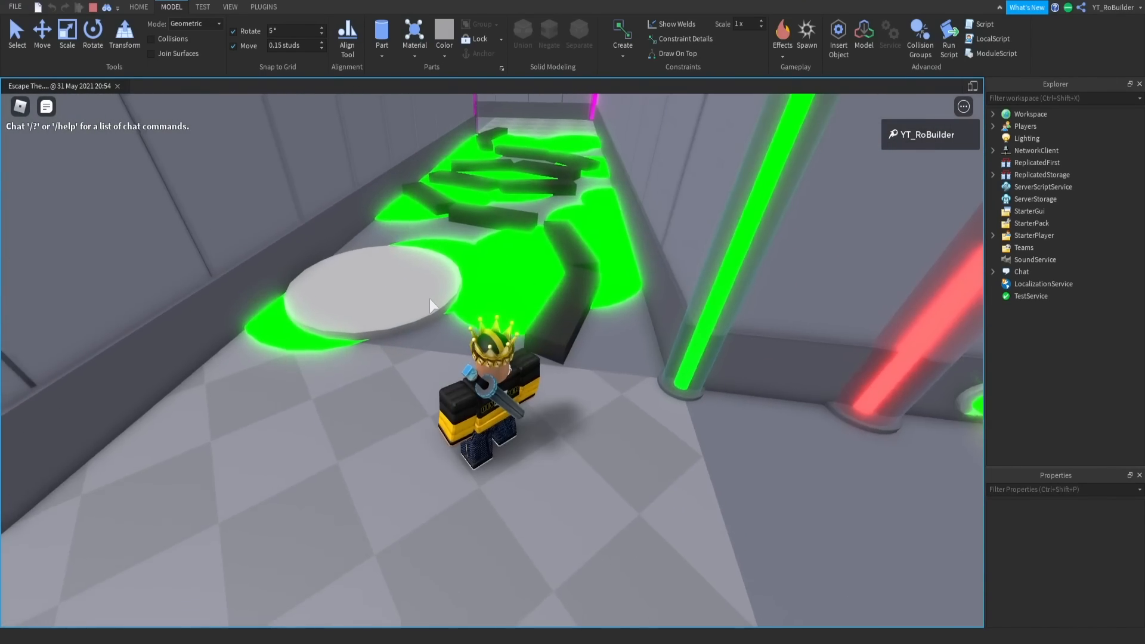
scroll(430, 300, "up", 2)
right_click_drag(430, 300, 430, 301)
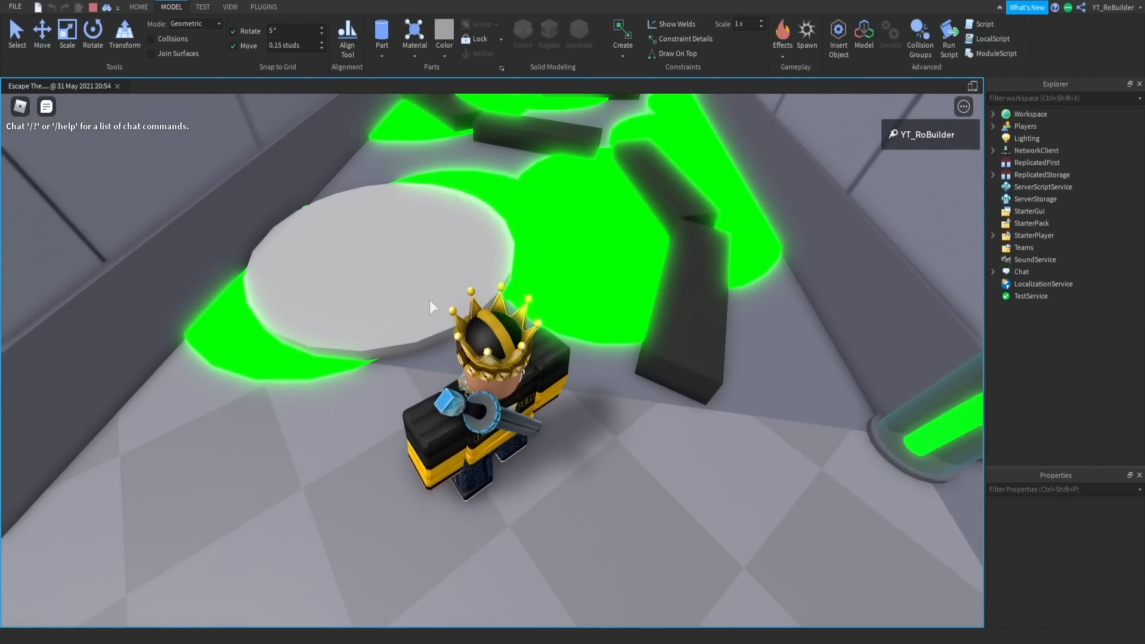
- Playtest the slime corridor by jumping across the puddles and black platforms, and view the character close up
key("w")
right_click_drag(494, 278, 484, 257)
key("space")
key("s")
key("d")
key("w")
key("space")
key("space")
key("w")
key("space")
key("w")
key("space")
key("space")
key("w")
key("space")
key("w")
key("space")
key("w")
key("space")
key("w")
key("w")
key("w")
key("space")
key("s")
scroll(485, 256, "up", 3)
scroll(484, 257, "up", 3)
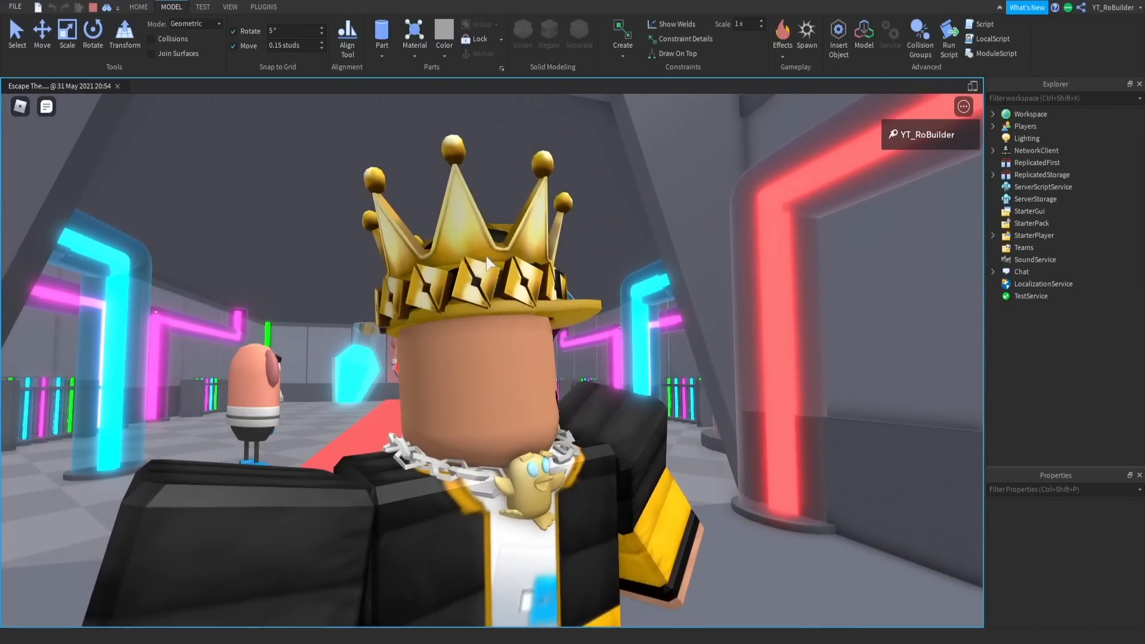